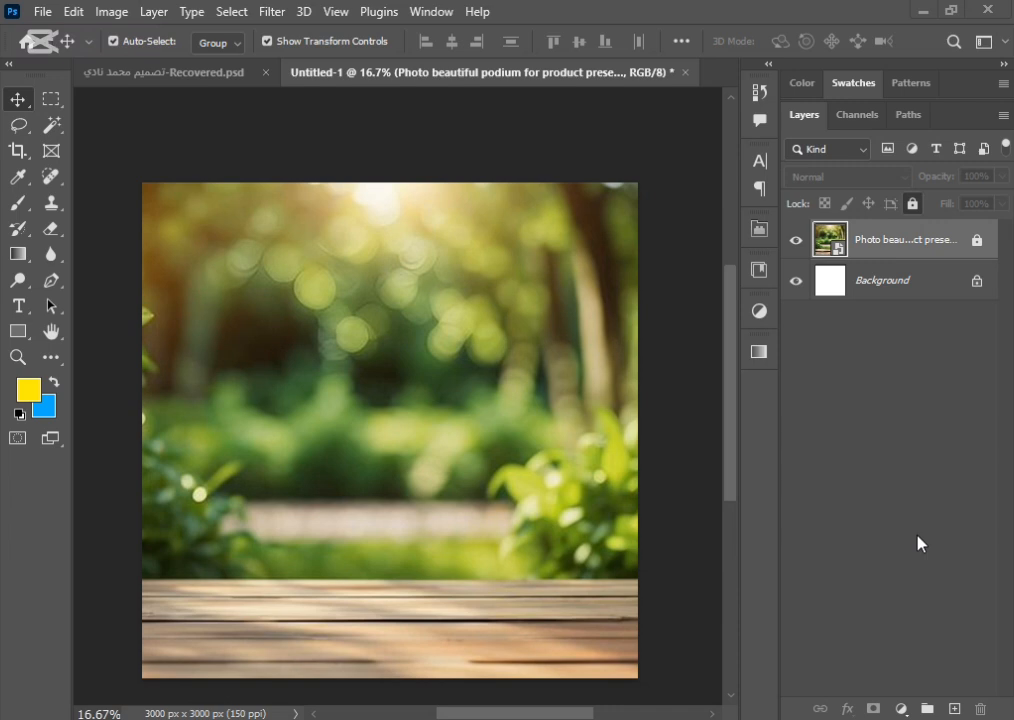
Step: Switch to the recovered poster design, select its Group 2 copy 2 and open the new document setup with the recent presets
{"action": "left_click", "coordinate": [140, 72]}
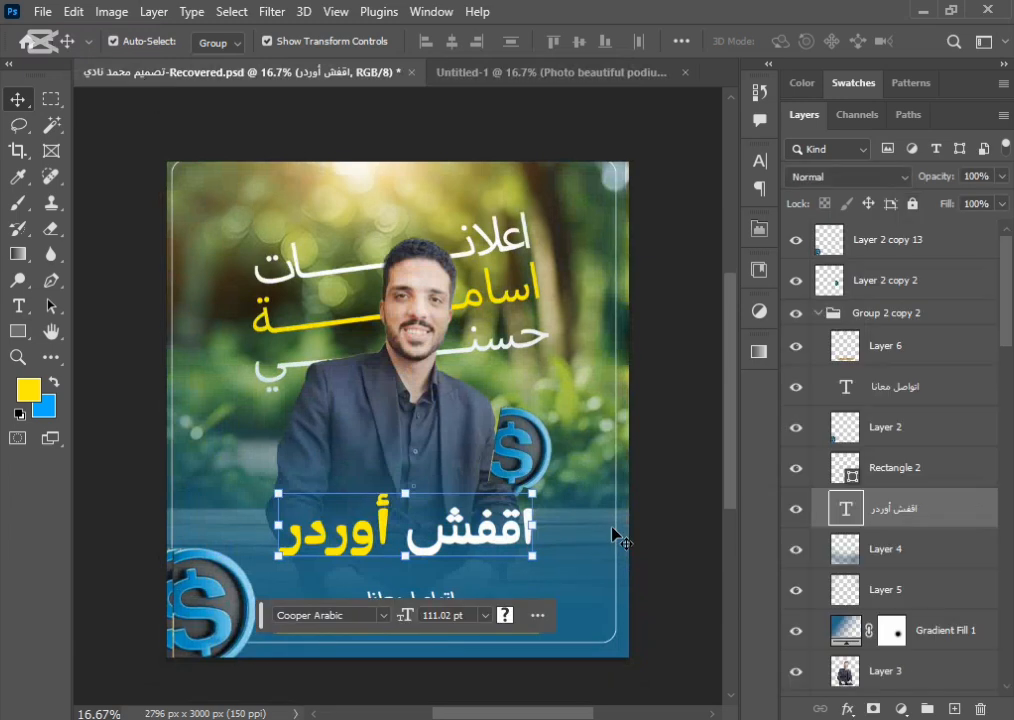
{"action": "left_click", "coordinate": [835, 313]}
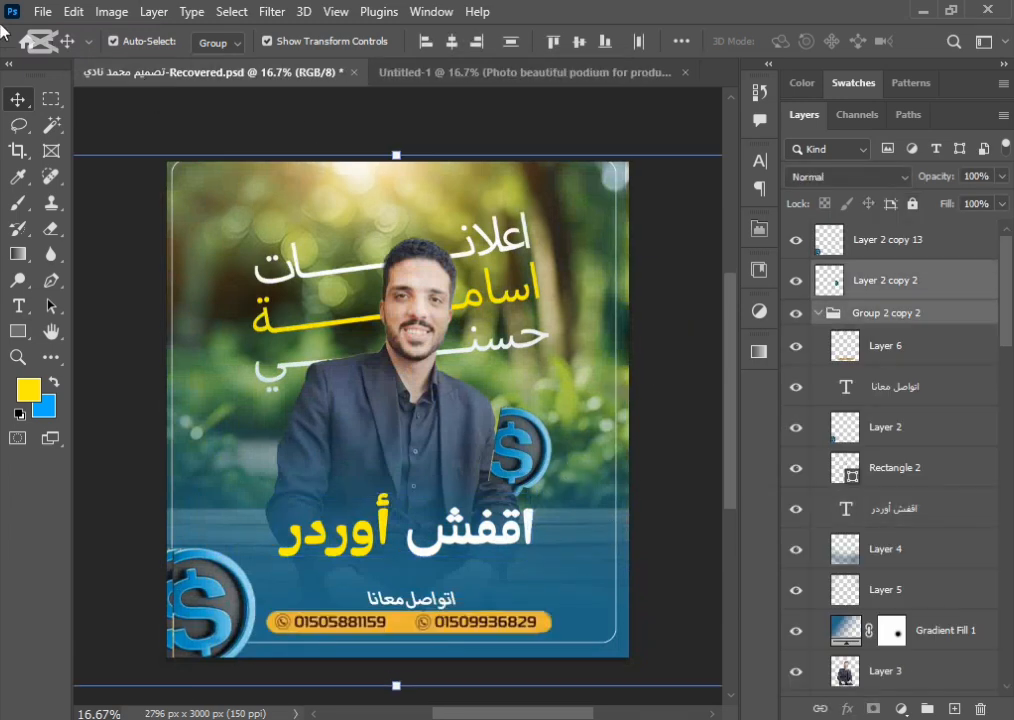
{"action": "left_click", "coordinate": [40, 12]}
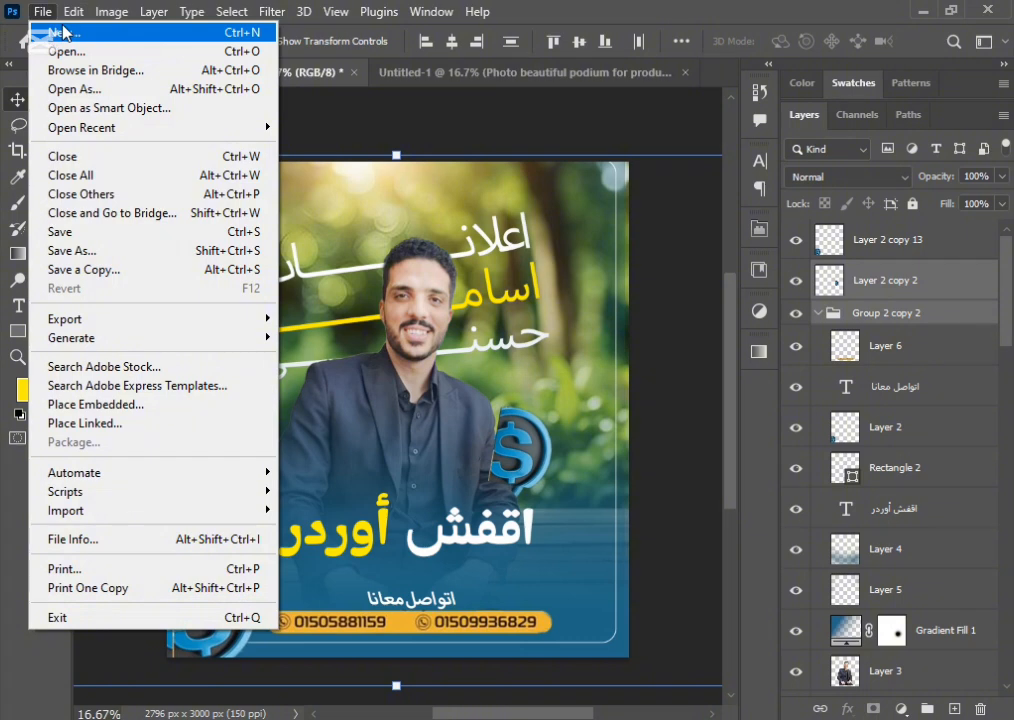
{"action": "left_click", "coordinate": [62, 32]}
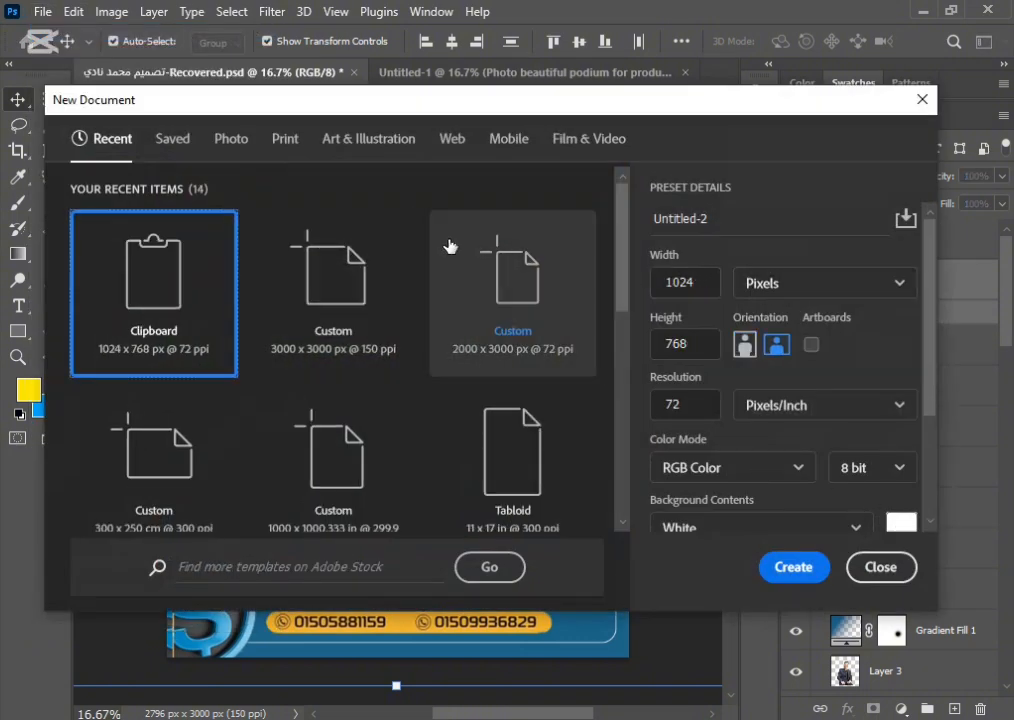
{"action": "left_click", "coordinate": [160, 138]}
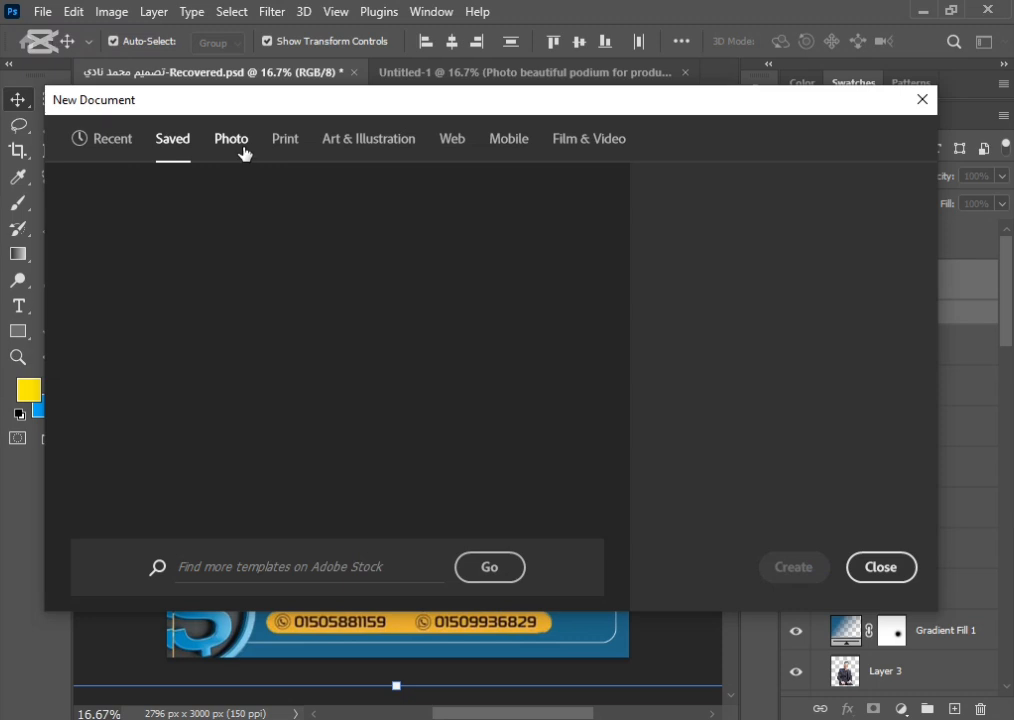
{"action": "left_click", "coordinate": [237, 146]}
{"action": "left_click", "coordinate": [125, 143]}
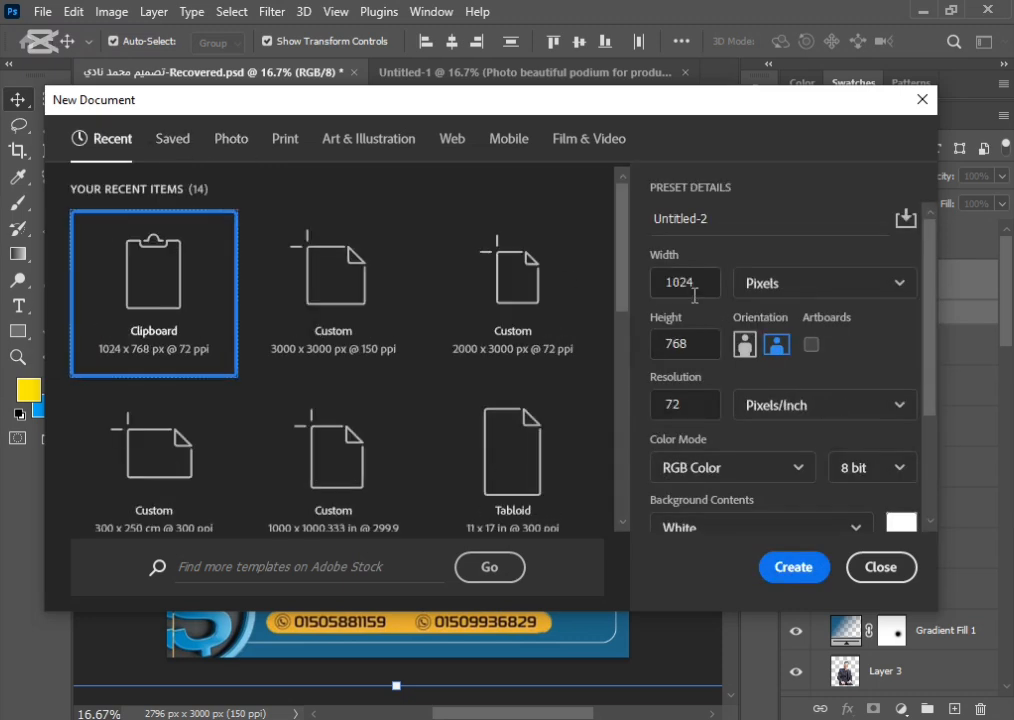
Step: Set the new document's width to 300 pixels, height to 3000 pixels and resolution to 150 pixels per inch
{"action": "double_click", "coordinate": [695, 286]}
{"action": "type", "text": "300"}
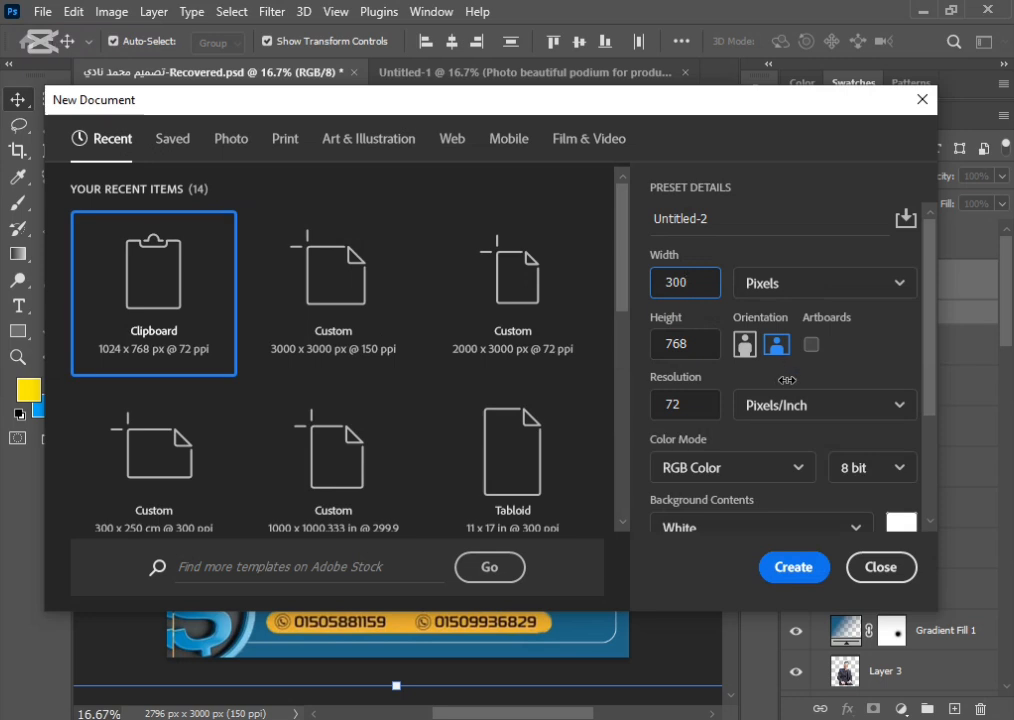
{"action": "double_click", "coordinate": [700, 340]}
{"action": "type", "text": "3"}
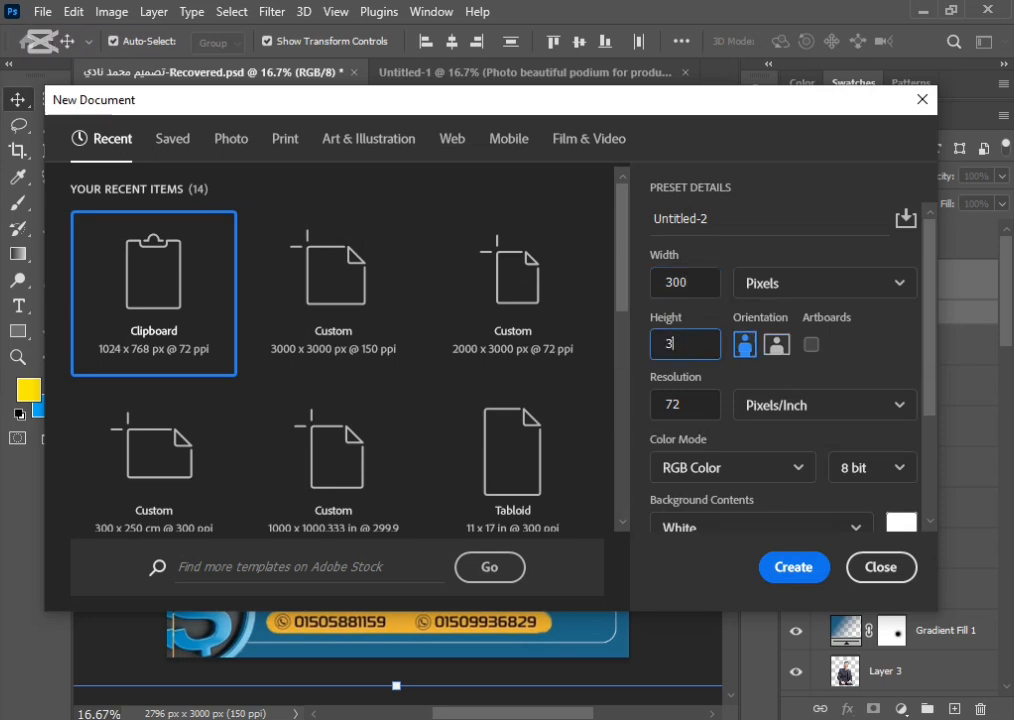
{"action": "type", "text": "000"}
{"action": "double_click", "coordinate": [690, 406]}
{"action": "type", "text": "1"}
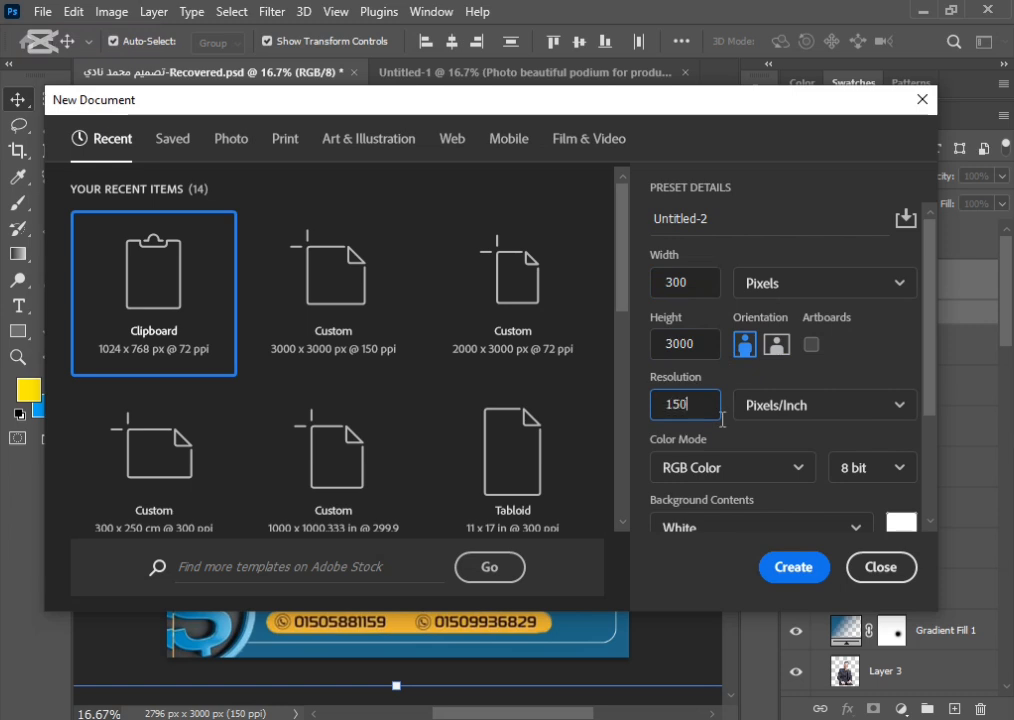
Step: Change the orientation to landscape, set the height to 3000 pixels and create the document
{"action": "left_click", "coordinate": [778, 345]}
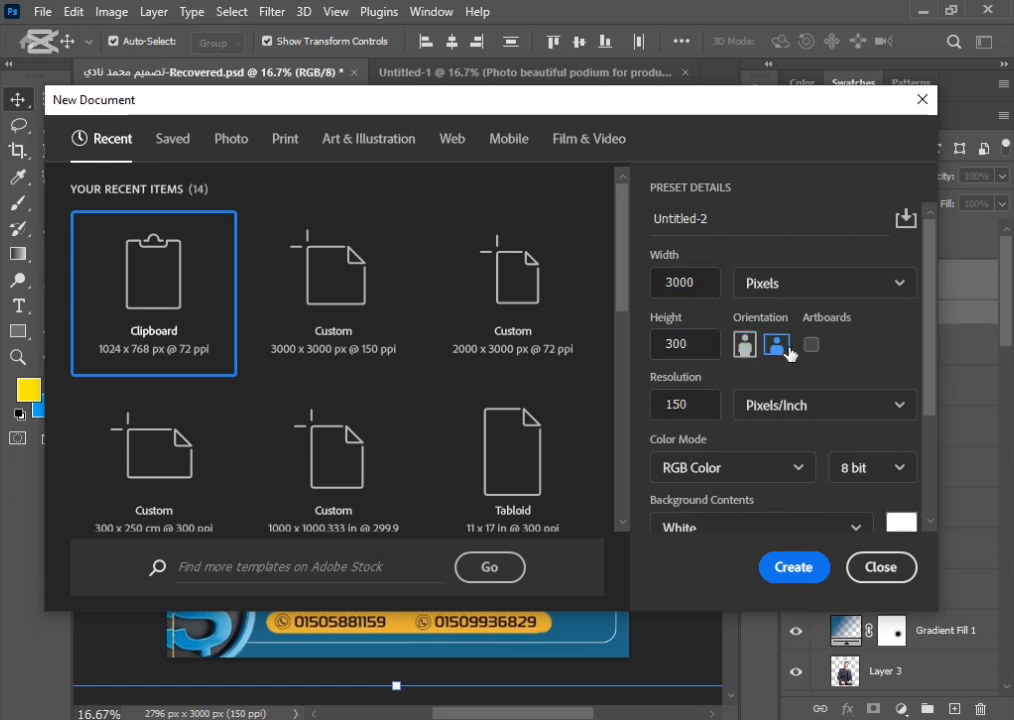
{"action": "double_click", "coordinate": [705, 355]}
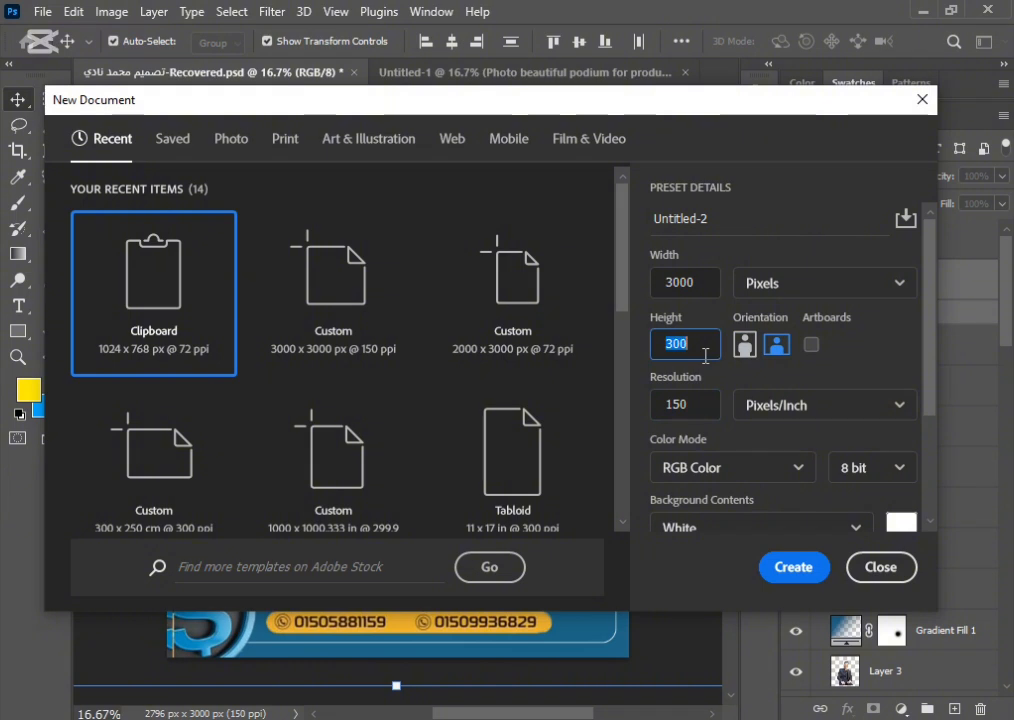
{"action": "type", "text": "3"}
{"action": "left_click", "coordinate": [793, 572]}
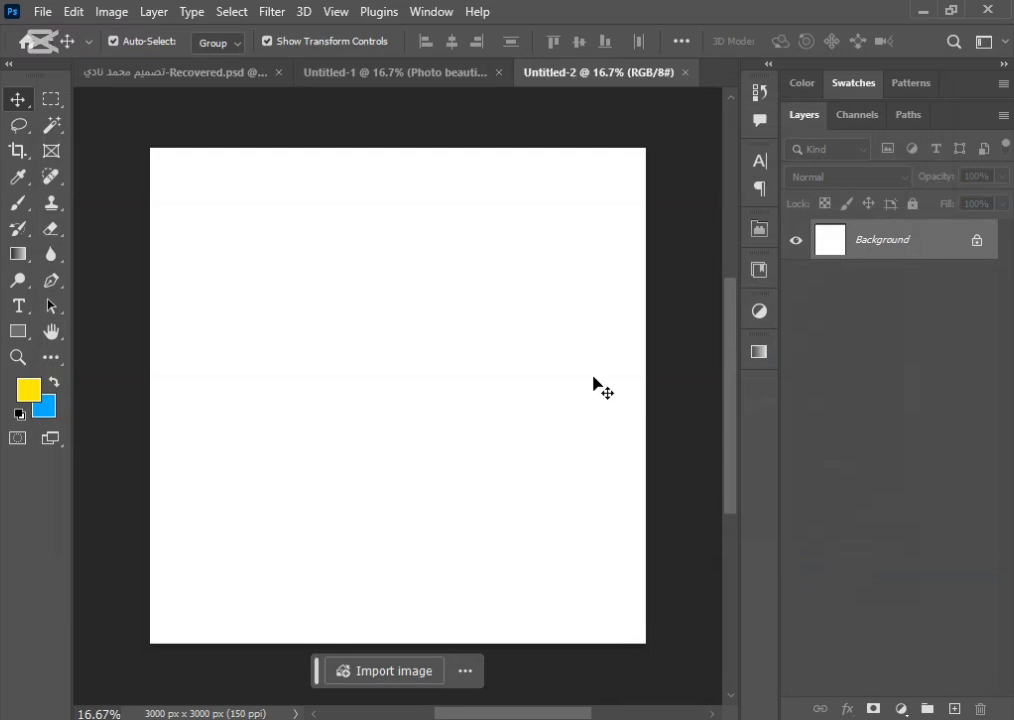
Step: Return to the recovered poster design and collapse Group 2 copy 2 in its layer stack
{"action": "left_click", "coordinate": [221, 78]}
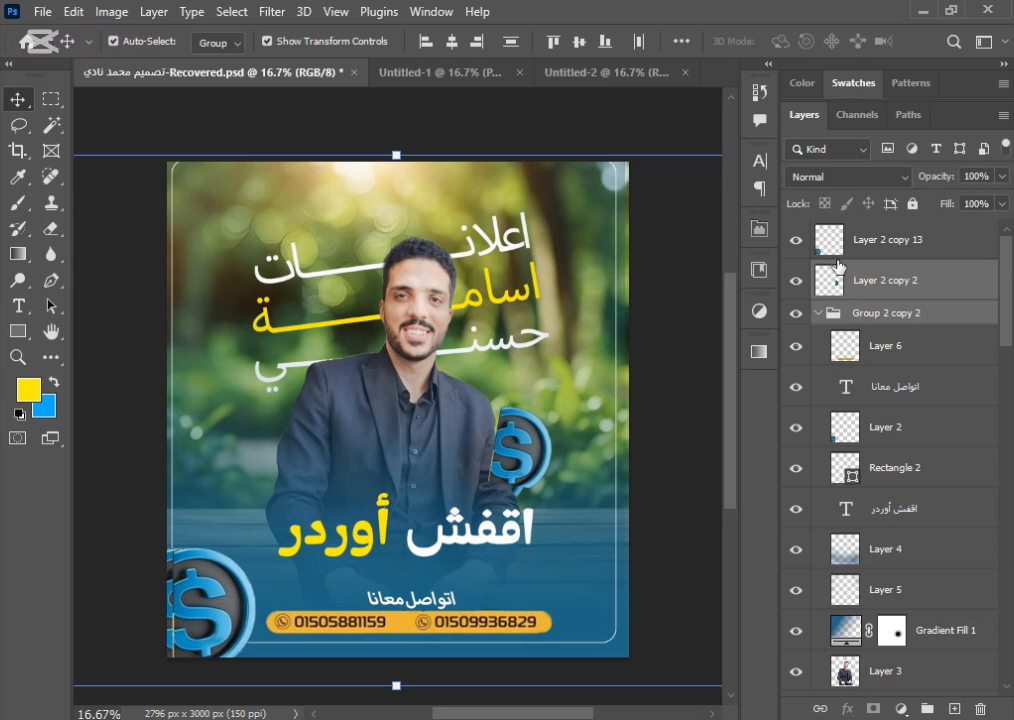
{"action": "left_click", "coordinate": [668, 132]}
{"action": "scroll", "coordinate": [840, 307], "scroll_direction": "down", "scroll_amount": 3}
{"action": "scroll", "coordinate": [840, 307], "scroll_direction": "up", "scroll_amount": 3}
{"action": "left_click", "coordinate": [840, 312]}
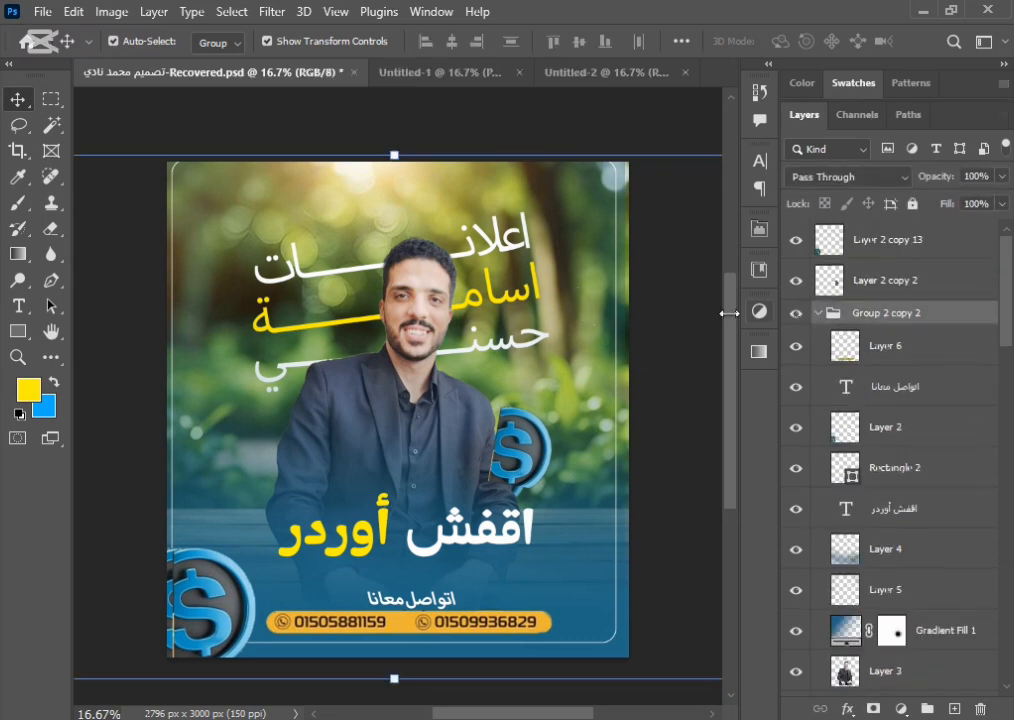
{"action": "left_click", "coordinate": [817, 313]}
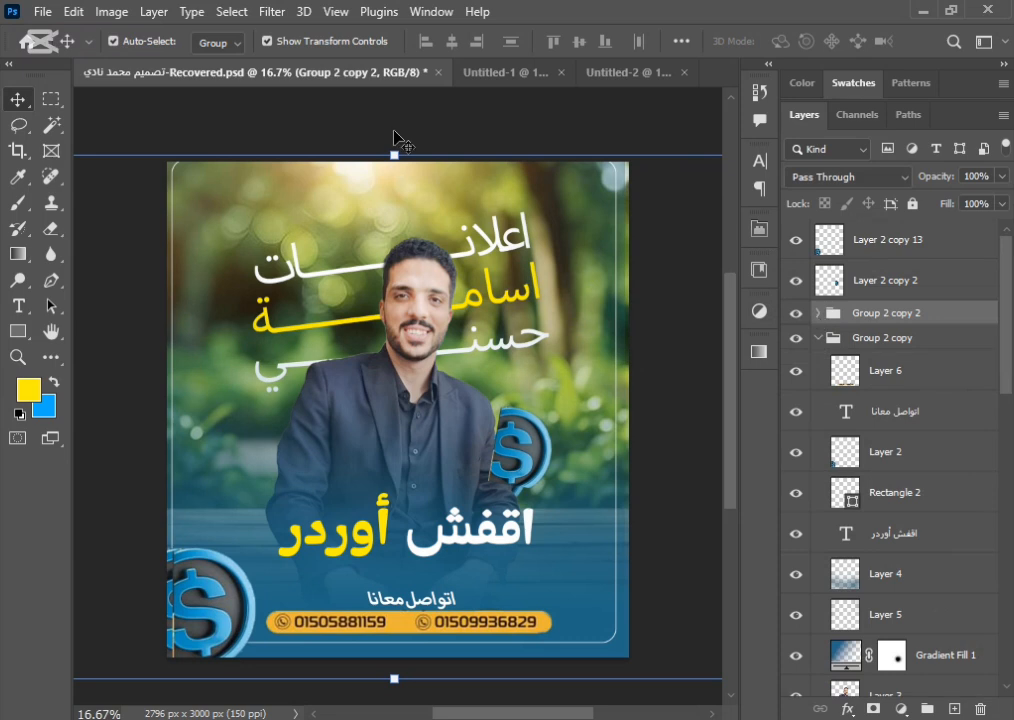
Step: Place the photo IMG-20251121-WA0001 from the Downloads folder into the Untitled-1 document, centred over the garden background
{"action": "left_click", "coordinate": [493, 72]}
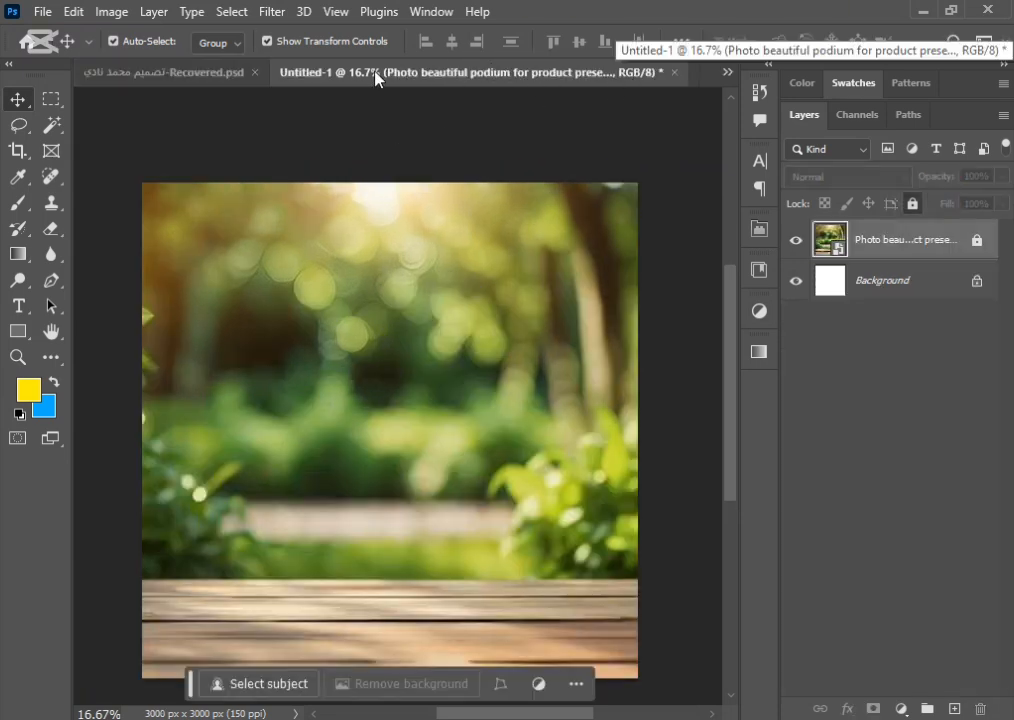
{"action": "scroll", "coordinate": [435, 294], "scroll_direction": "down", "scroll_amount": 1}
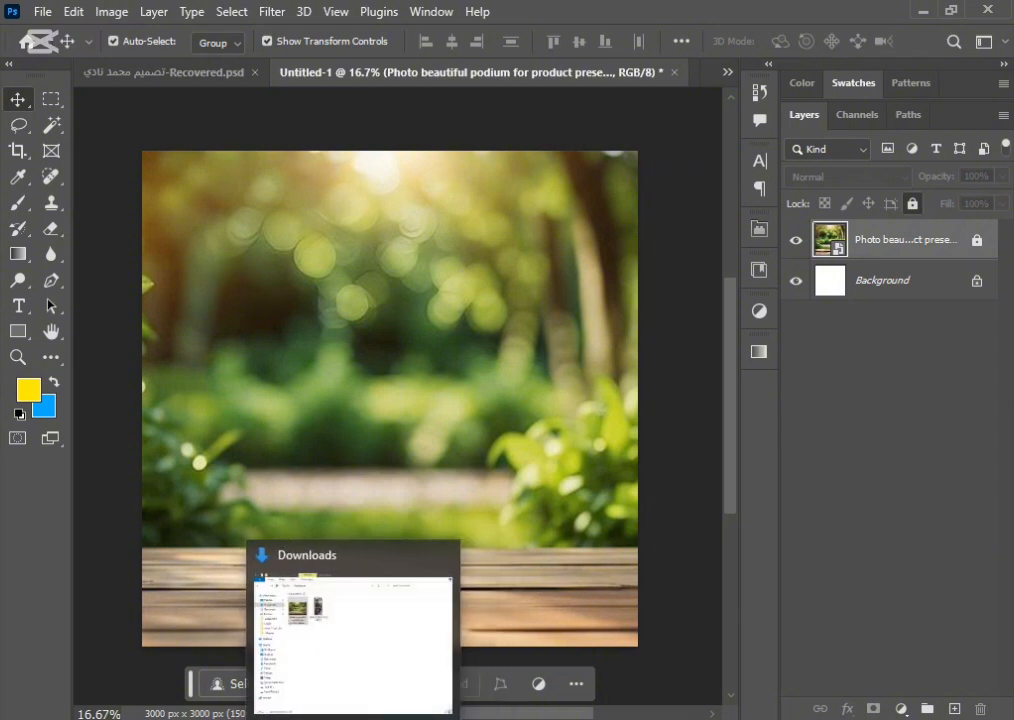
{"action": "left_click", "coordinate": [353, 718]}
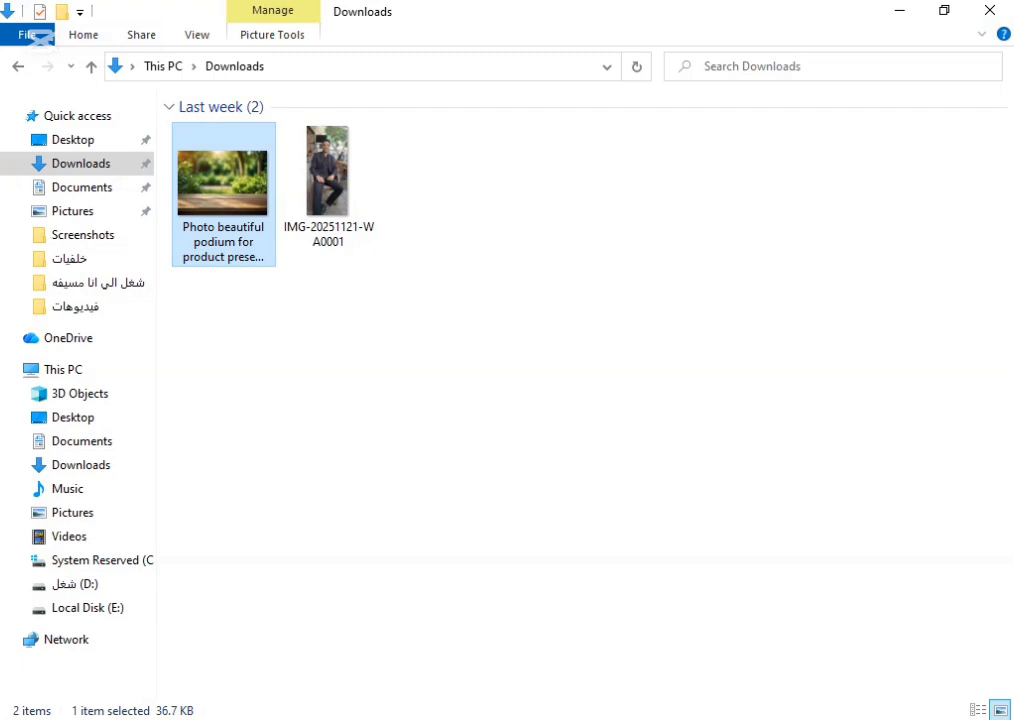
{"action": "left_click_drag", "start_coordinate": [231, 187], "coordinate": [247, 224]}
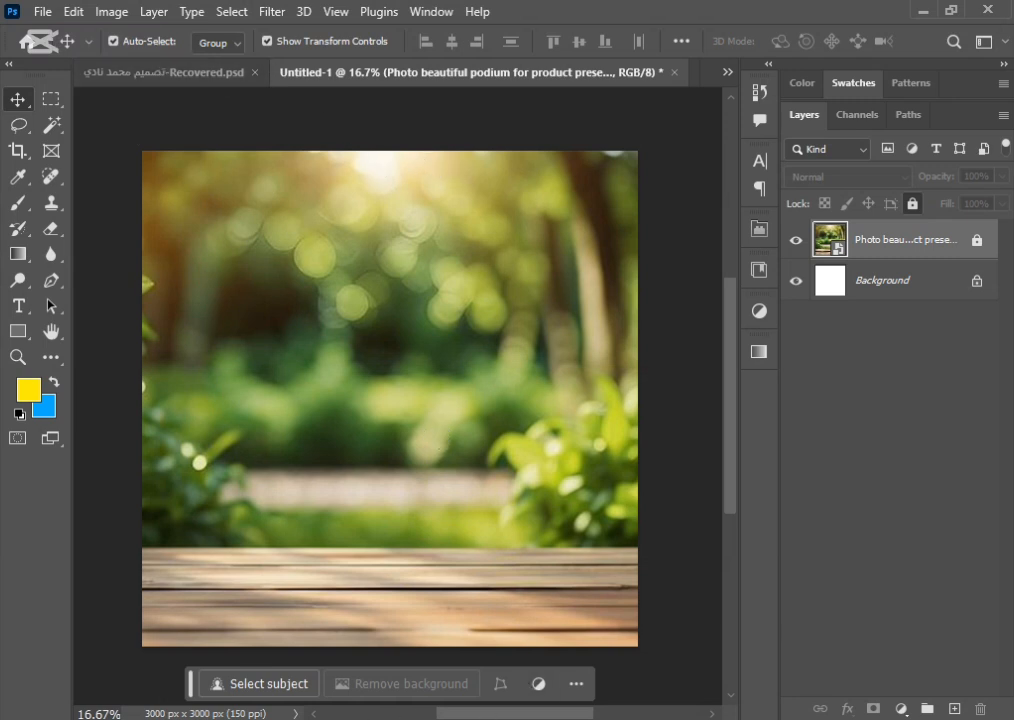
{"action": "key", "text": "alt+Tab"}
{"action": "left_click_drag", "start_coordinate": [328, 172], "coordinate": [392, 419]}
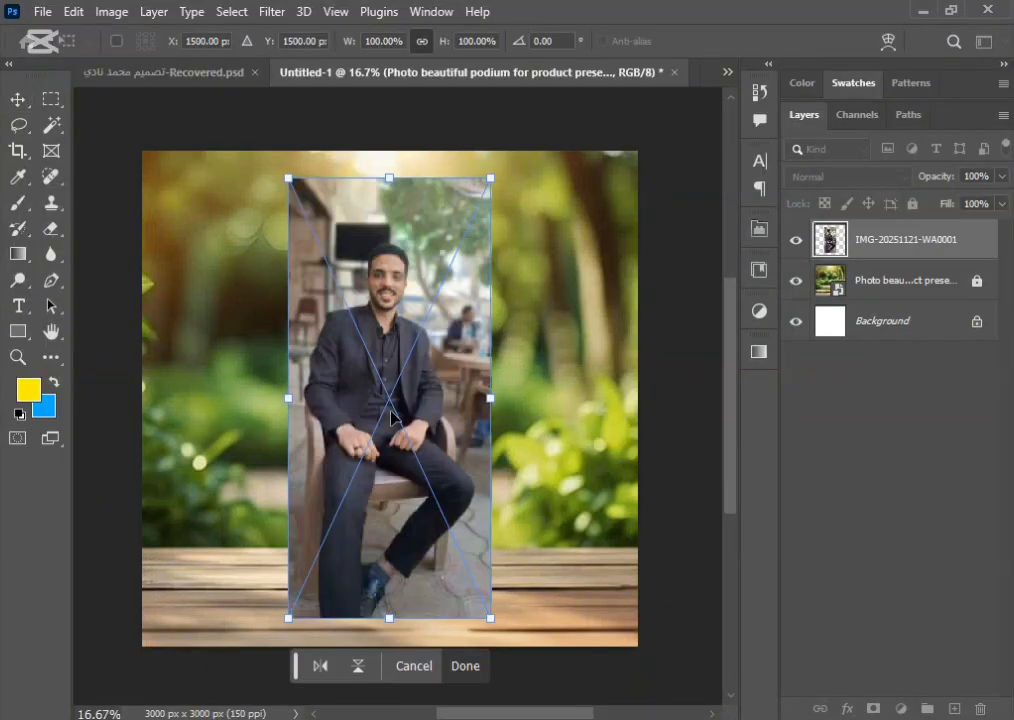
{"action": "left_click", "coordinate": [466, 667]}
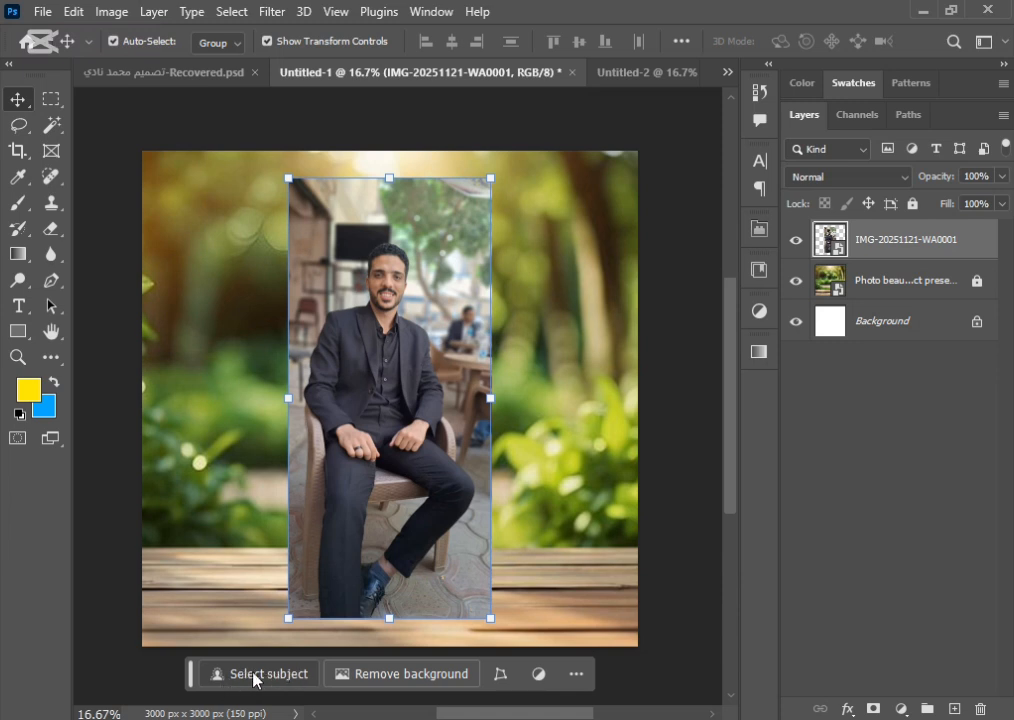
Step: Select the man in the placed photo with Select Subject and subtract the chair's armrest beside his sleeve with the Quick Selection tool
{"action": "left_click", "coordinate": [233, 13]}
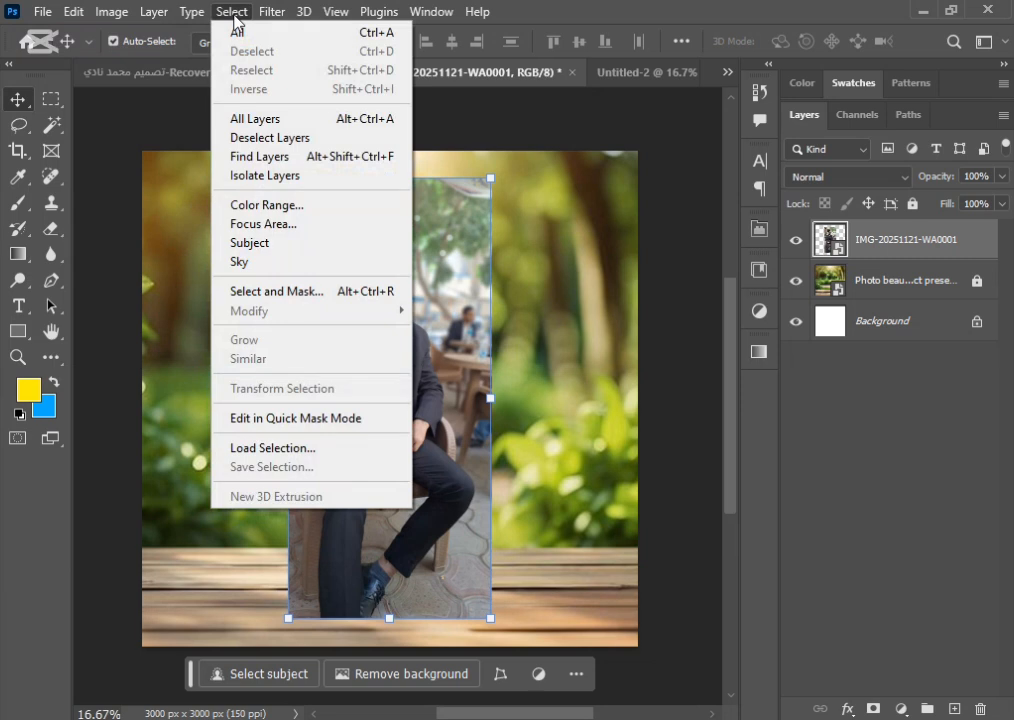
{"action": "left_click", "coordinate": [280, 248]}
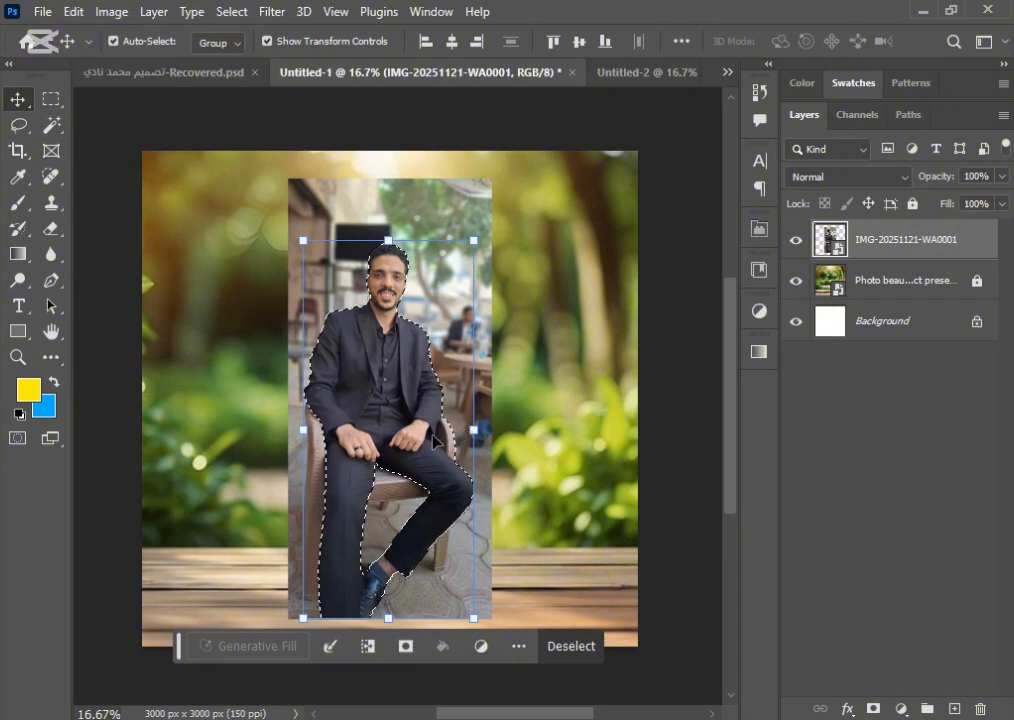
{"action": "scroll", "coordinate": [437, 445], "scroll_direction": "up", "scroll_amount": 1}
{"action": "scroll", "coordinate": [435, 445], "scroll_direction": "up", "scroll_amount": 5}
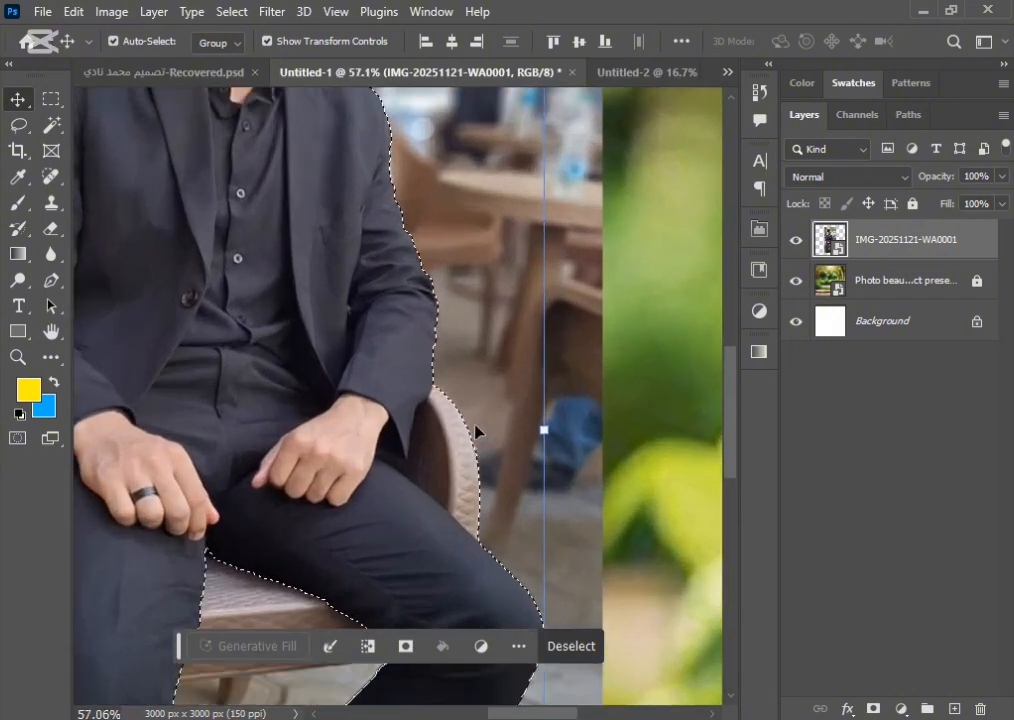
{"action": "left_click", "coordinate": [42, 128]}
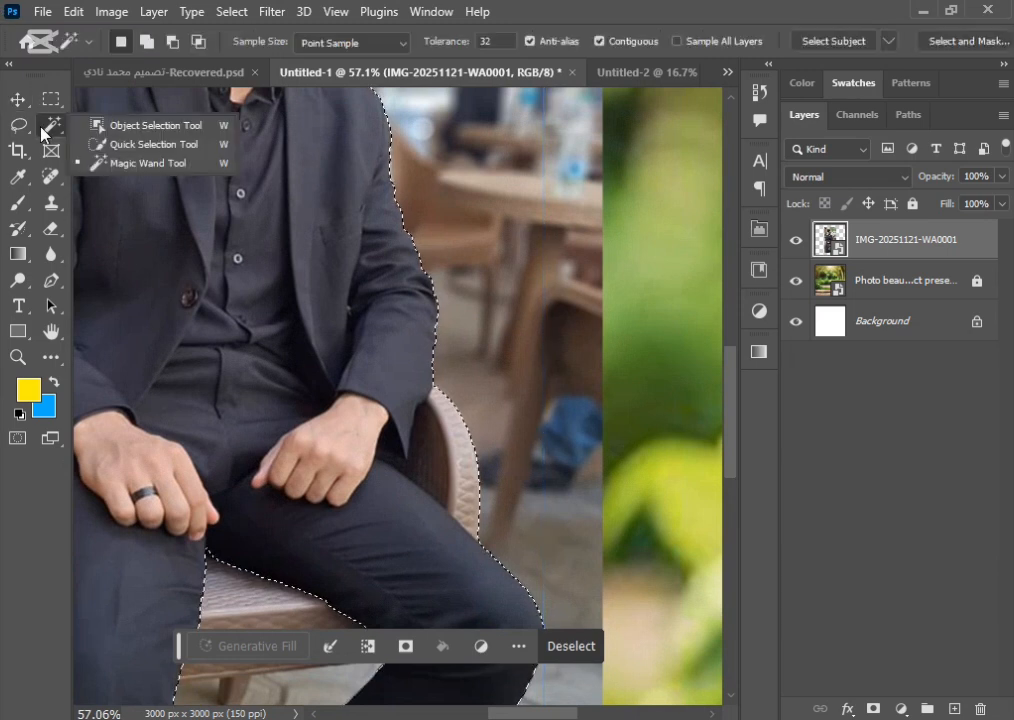
{"action": "left_click", "coordinate": [100, 145]}
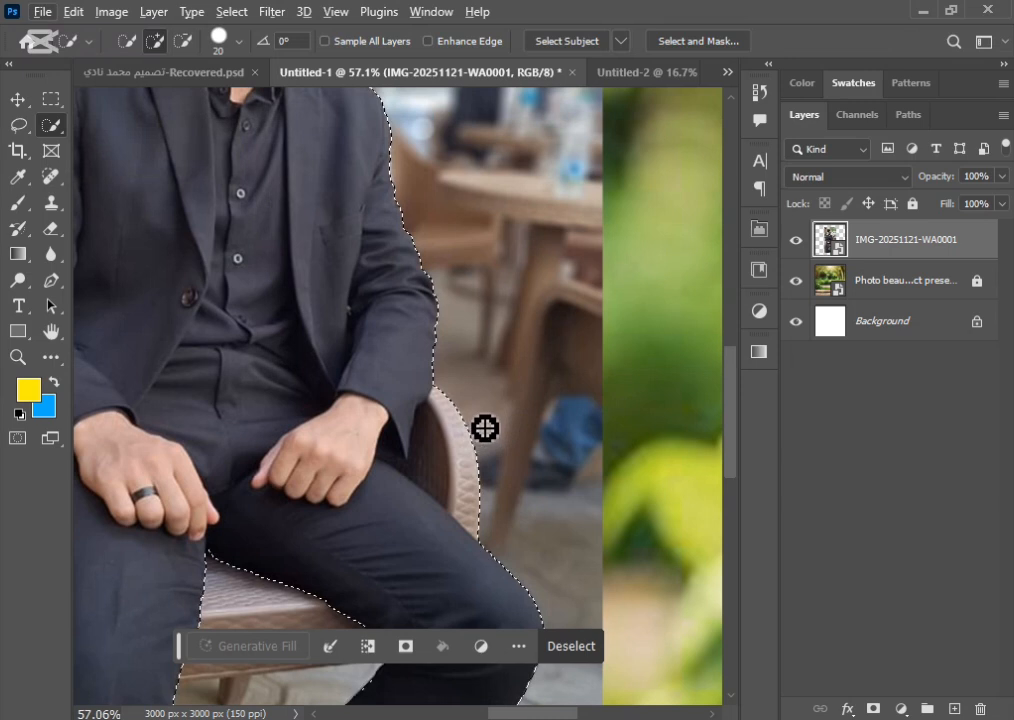
{"action": "key", "text": "alt"}
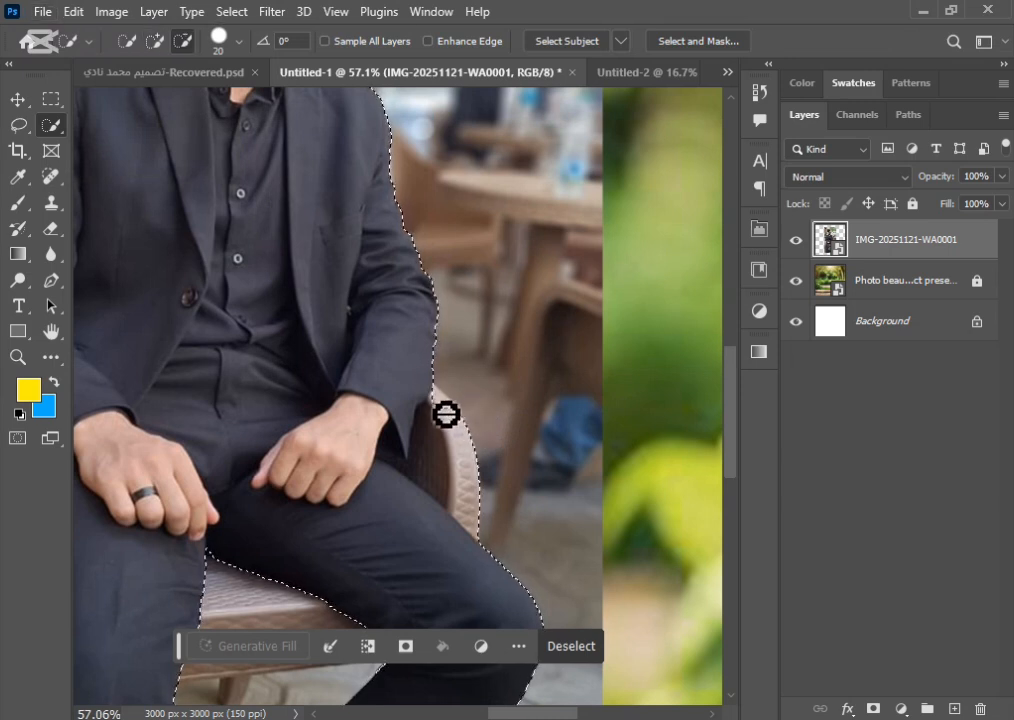
{"action": "mouse_move", "coordinate": [446, 430]}
{"action": "left_mouse_down"}
{"action": "mouse_move", "coordinate": [443, 460]}
{"action": "mouse_move", "coordinate": [475, 473]}
{"action": "left_mouse_up"}
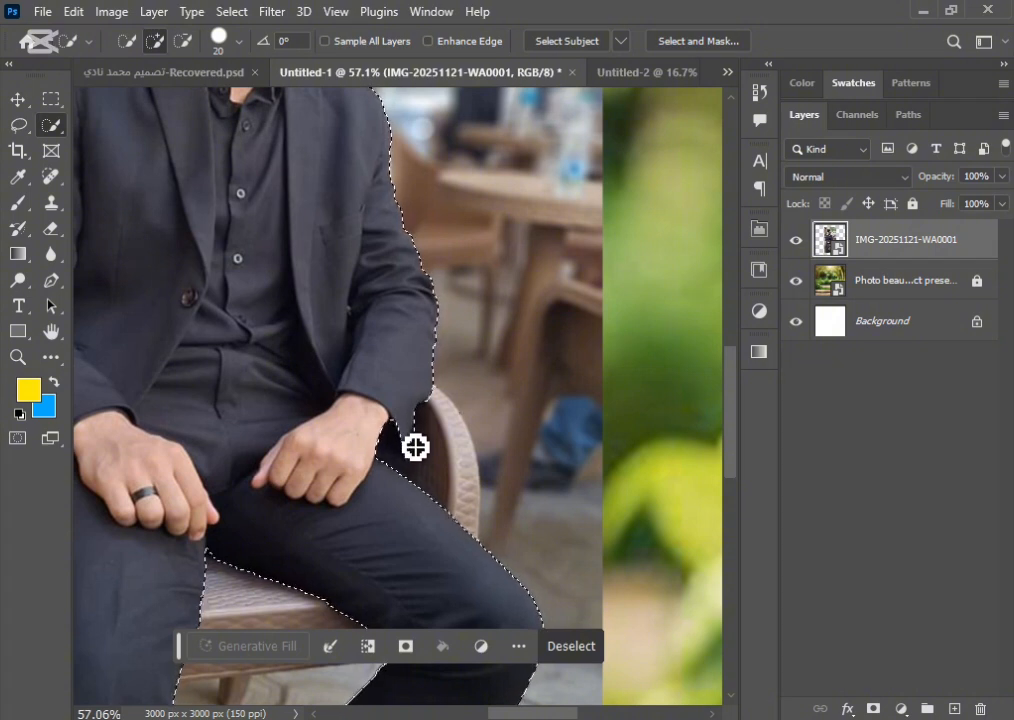
{"action": "key", "text": "alt"}
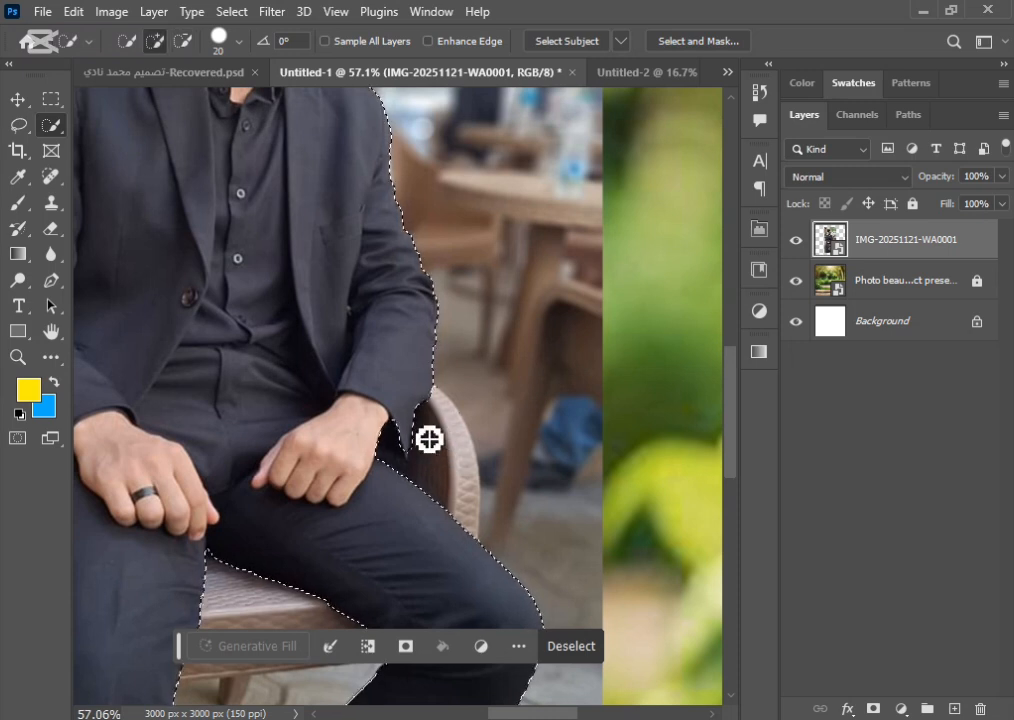
{"action": "scroll", "coordinate": [430, 445], "scroll_direction": "down", "scroll_amount": 3, "text": "alt"}
{"action": "scroll", "coordinate": [430, 450], "scroll_direction": "down", "scroll_amount": 3, "text": "alt"}
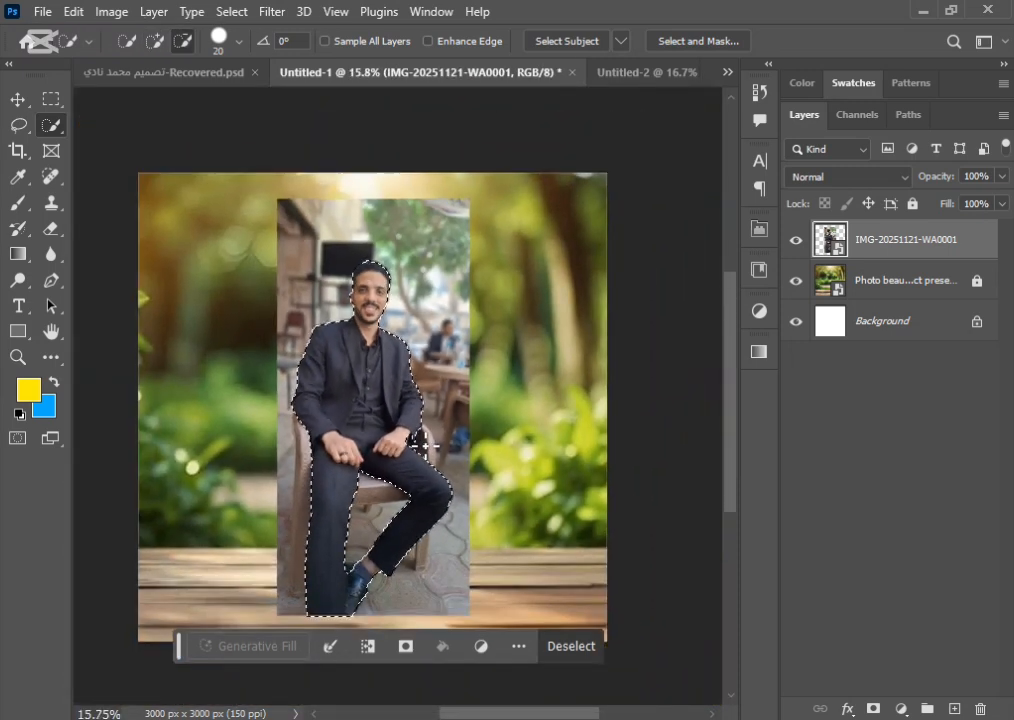
{"action": "scroll", "coordinate": [425, 445], "scroll_direction": "up", "scroll_amount": 1, "text": "alt"}
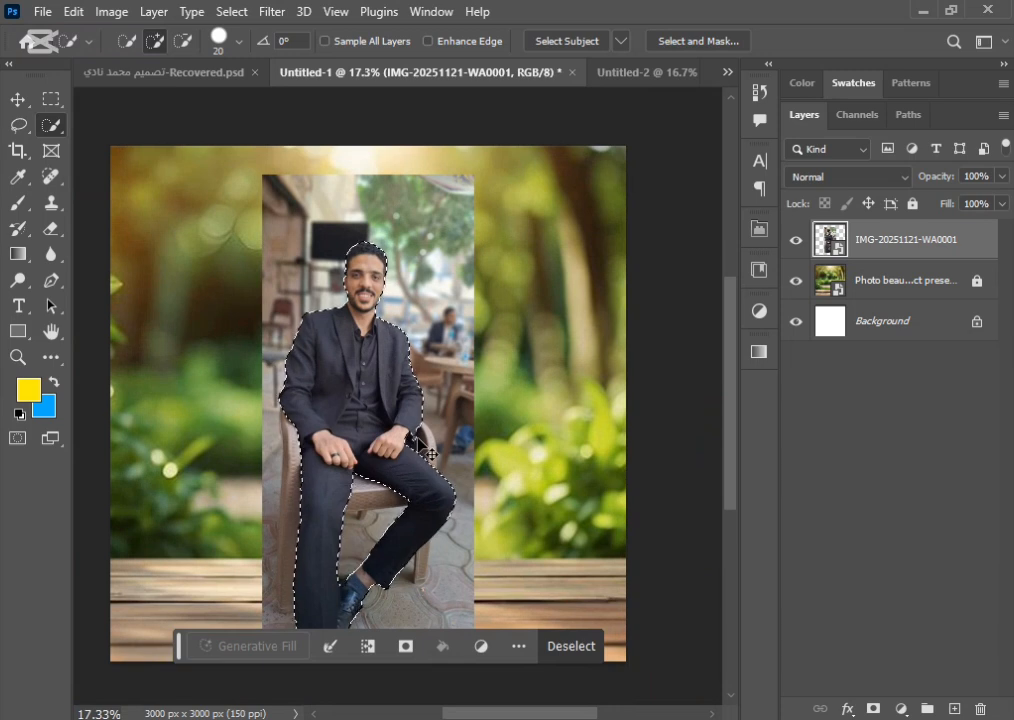
Step: Copy the selected man onto a new layer and hide the original IMG-20251121-WA0001 photo layer
{"action": "key", "text": "ctrl+j"}
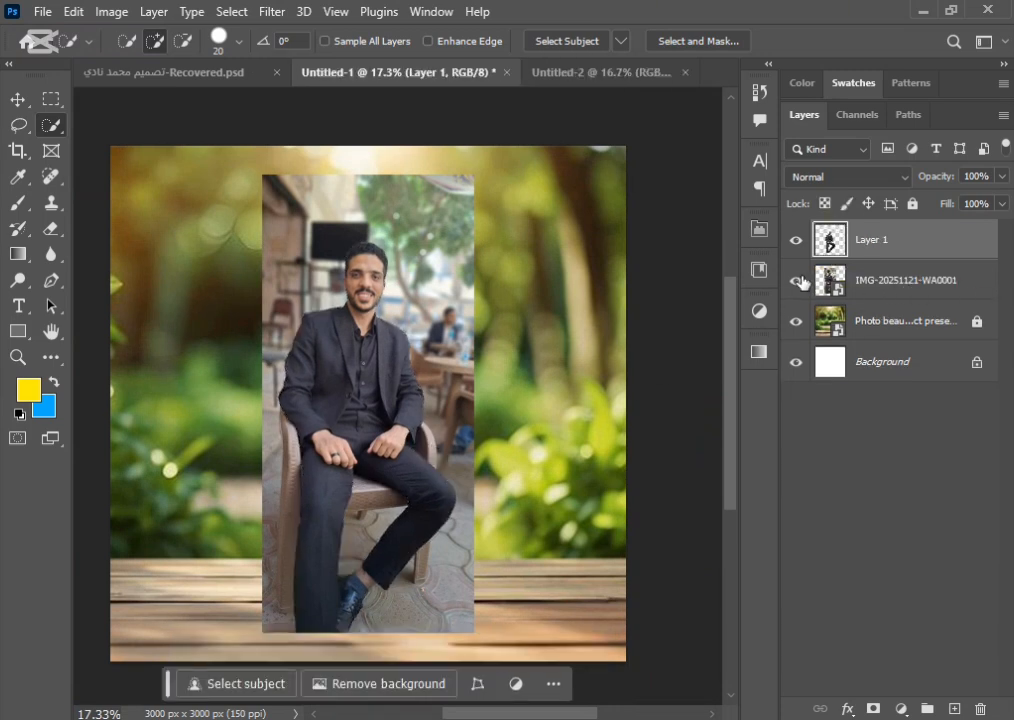
{"action": "left_click", "coordinate": [797, 281]}
{"action": "left_click", "coordinate": [840, 286]}
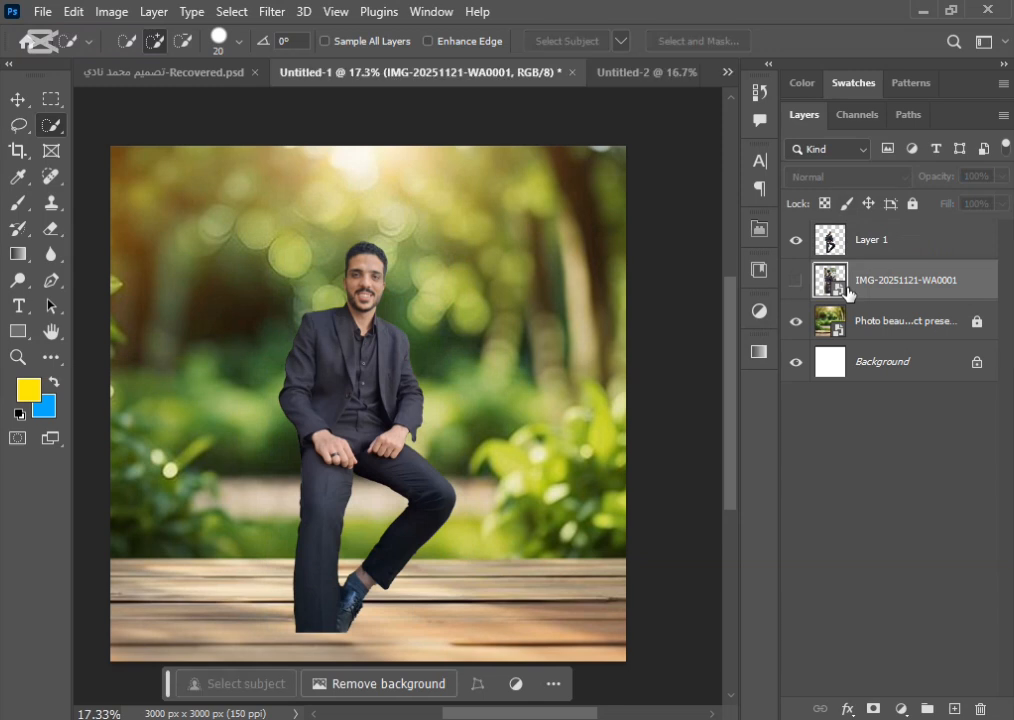
Step: Move the cut-out man on Layer 1 slightly left and down over the garden background
{"action": "left_click", "coordinate": [868, 242]}
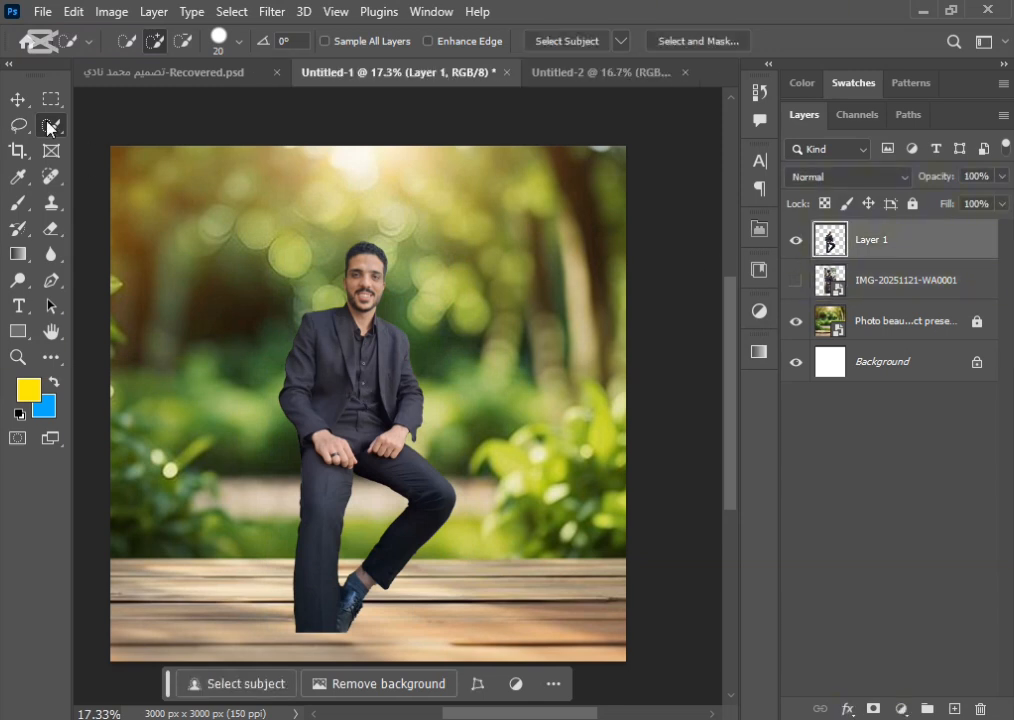
{"action": "left_click", "coordinate": [17, 99]}
{"action": "mouse_move", "coordinate": [310, 430]}
{"action": "left_mouse_down"}
{"action": "mouse_move", "coordinate": [435, 475]}
{"action": "mouse_move", "coordinate": [328, 472]}
{"action": "mouse_move", "coordinate": [312, 428]}
{"action": "left_mouse_up"}
{"action": "left_click_drag", "start_coordinate": [365, 466], "coordinate": [345, 488]}
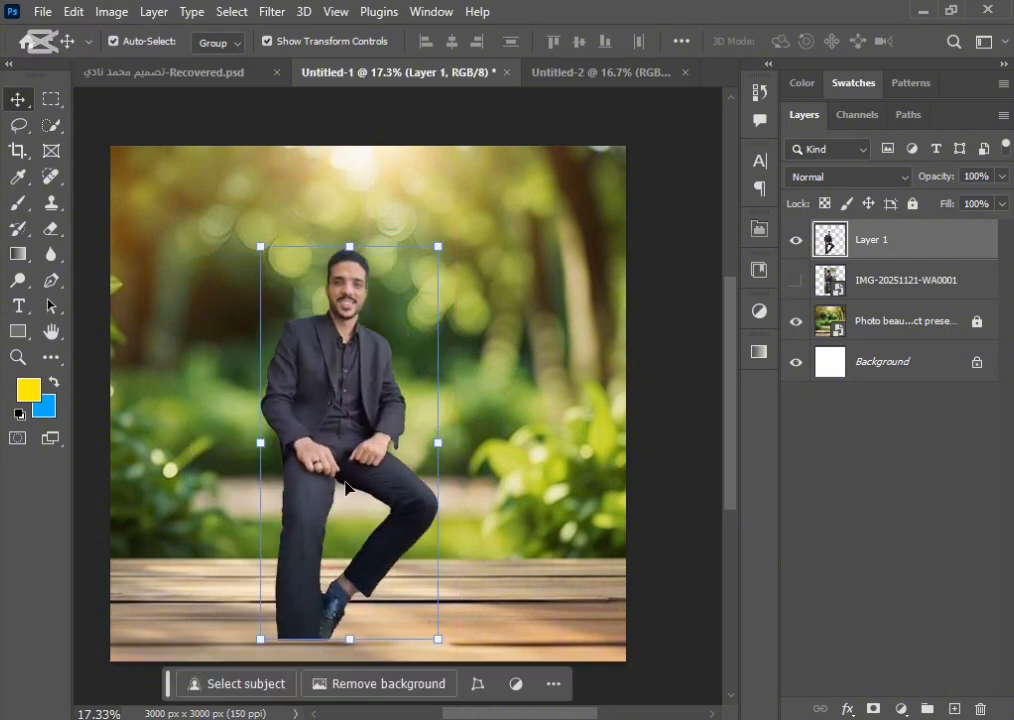
Step: Compare the composition with the finished poster, close the Untitled-2 document and return to Untitled-1
{"action": "scroll", "coordinate": [350, 485], "scroll_direction": "down", "scroll_amount": 3}
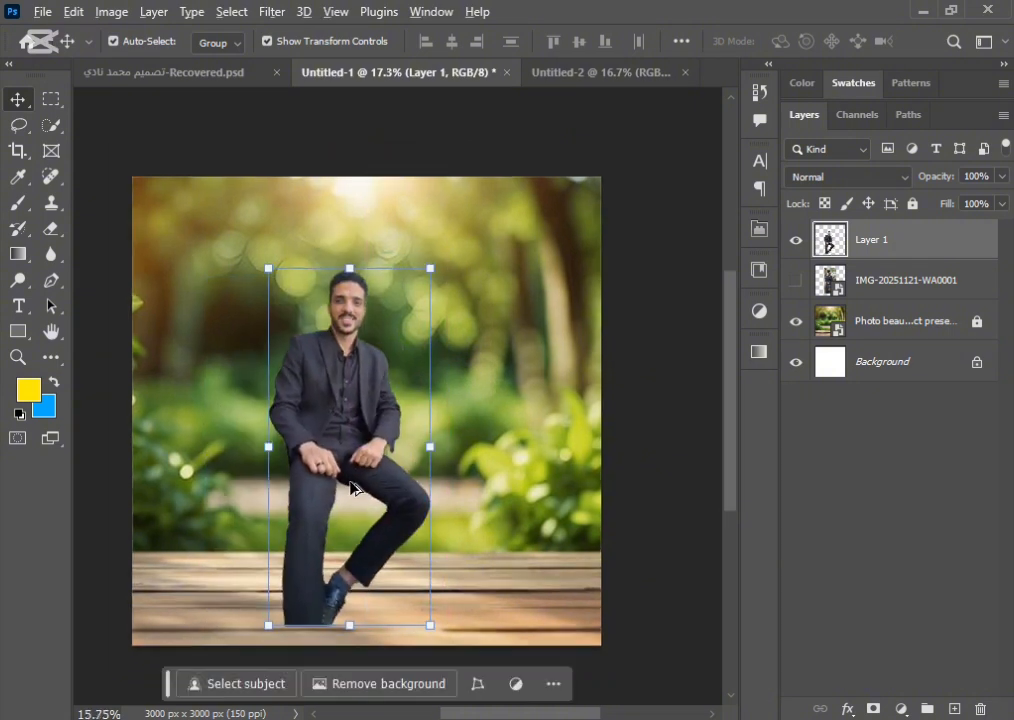
{"action": "scroll", "coordinate": [350, 475], "scroll_direction": "up", "scroll_amount": 1}
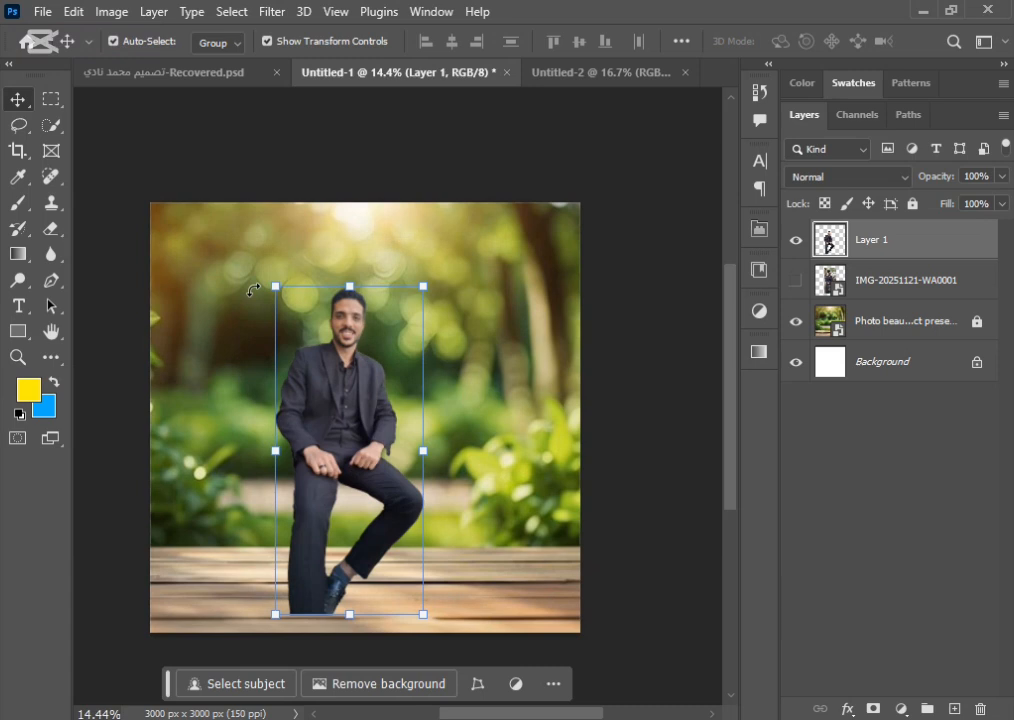
{"action": "left_click", "coordinate": [556, 76]}
{"action": "left_click", "coordinate": [148, 76]}
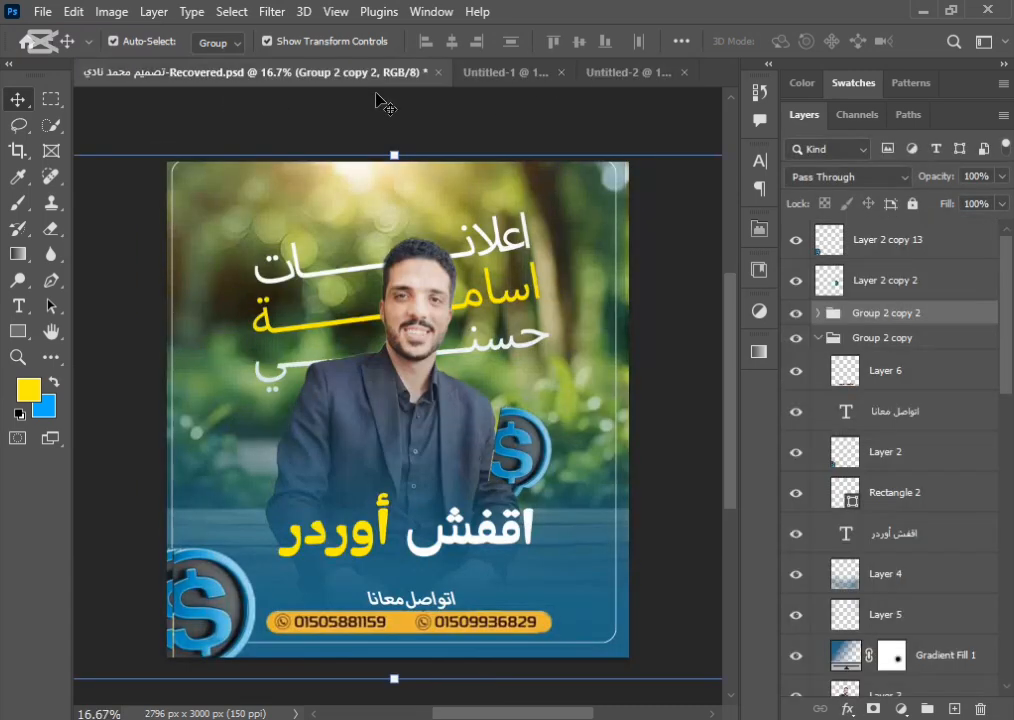
{"action": "left_click", "coordinate": [684, 73]}
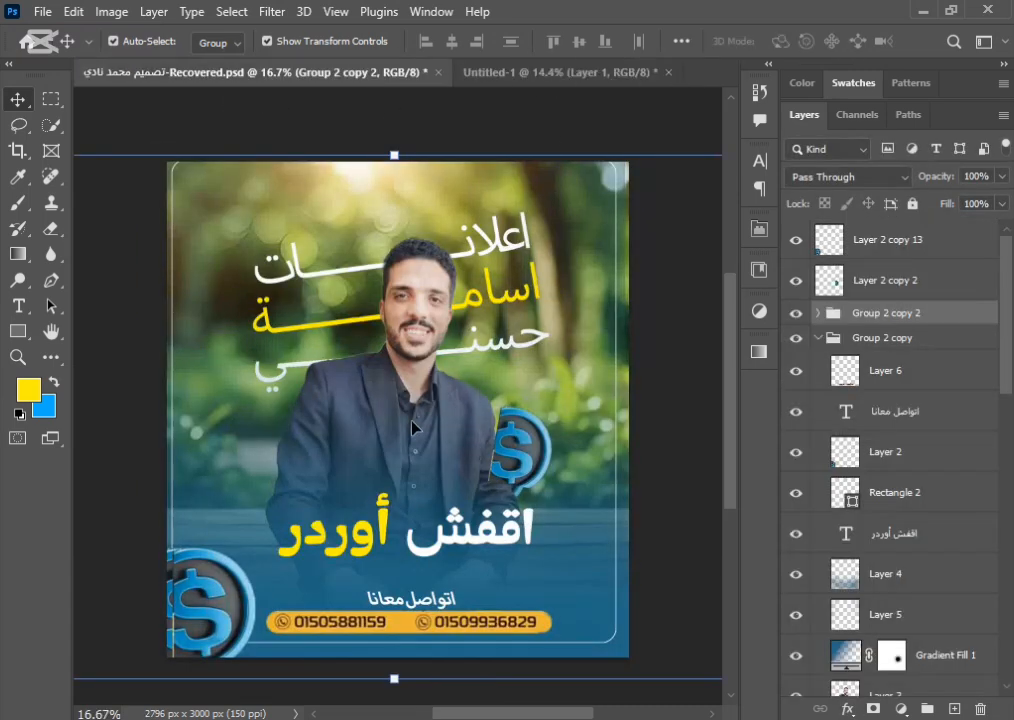
{"action": "left_click", "coordinate": [557, 70]}
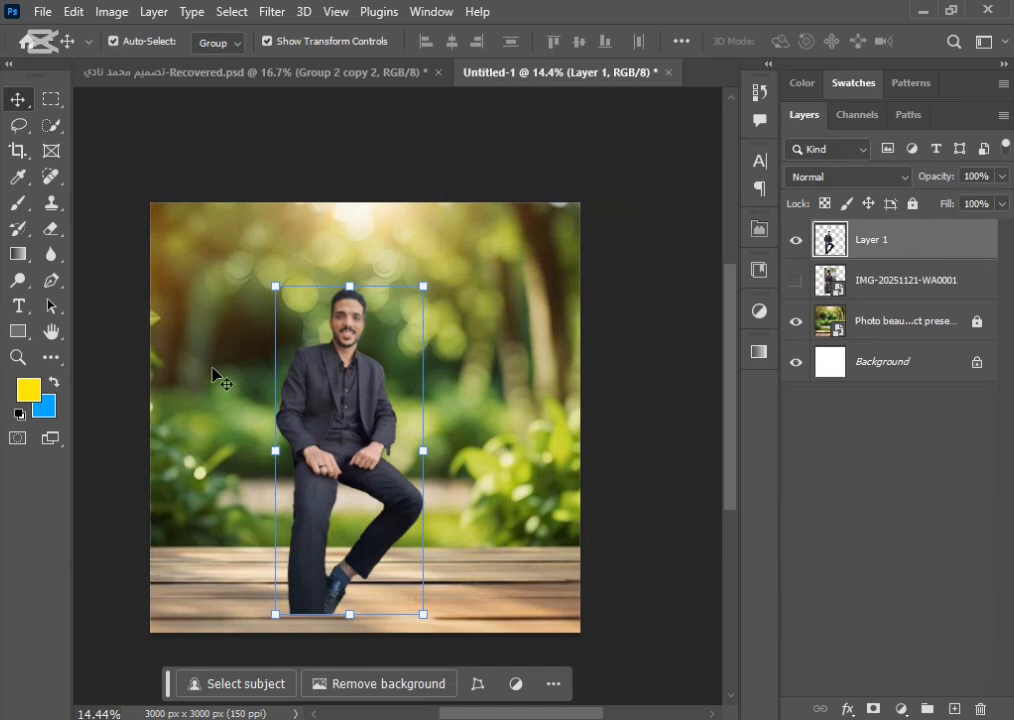
Step: Delete the man's legs below his hands on Layer 1 with a rectangular marquee selection, and clear the selection
{"action": "left_click", "coordinate": [53, 99]}
{"action": "right_click", "coordinate": [53, 99]}
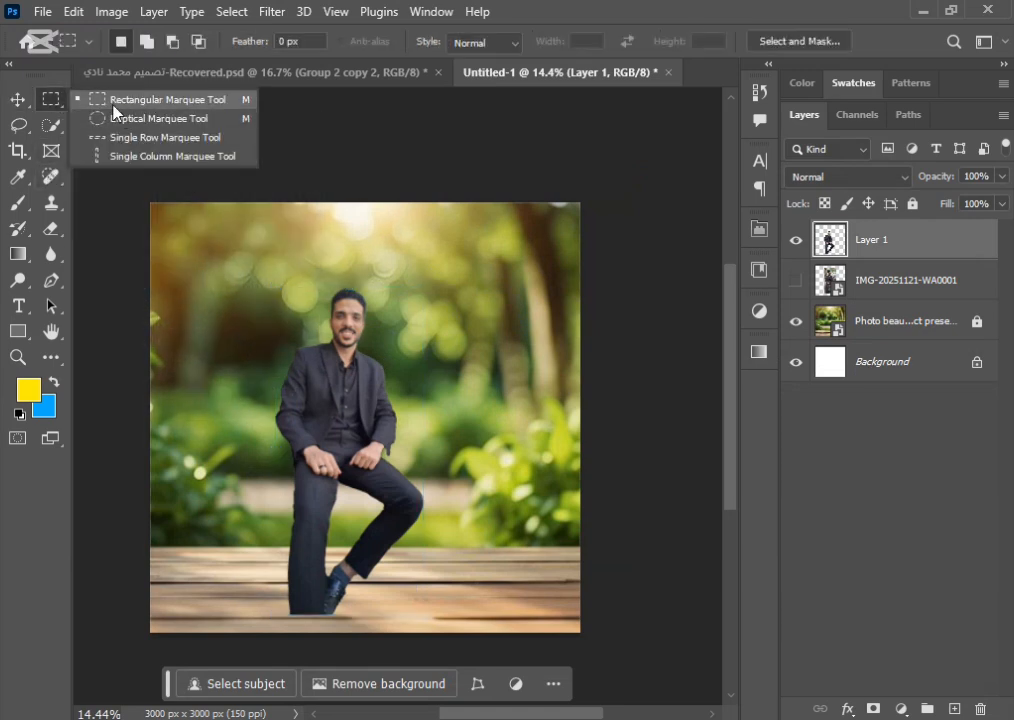
{"action": "left_click", "coordinate": [55, 99]}
{"action": "left_click_drag", "start_coordinate": [450, 479], "coordinate": [268, 627]}
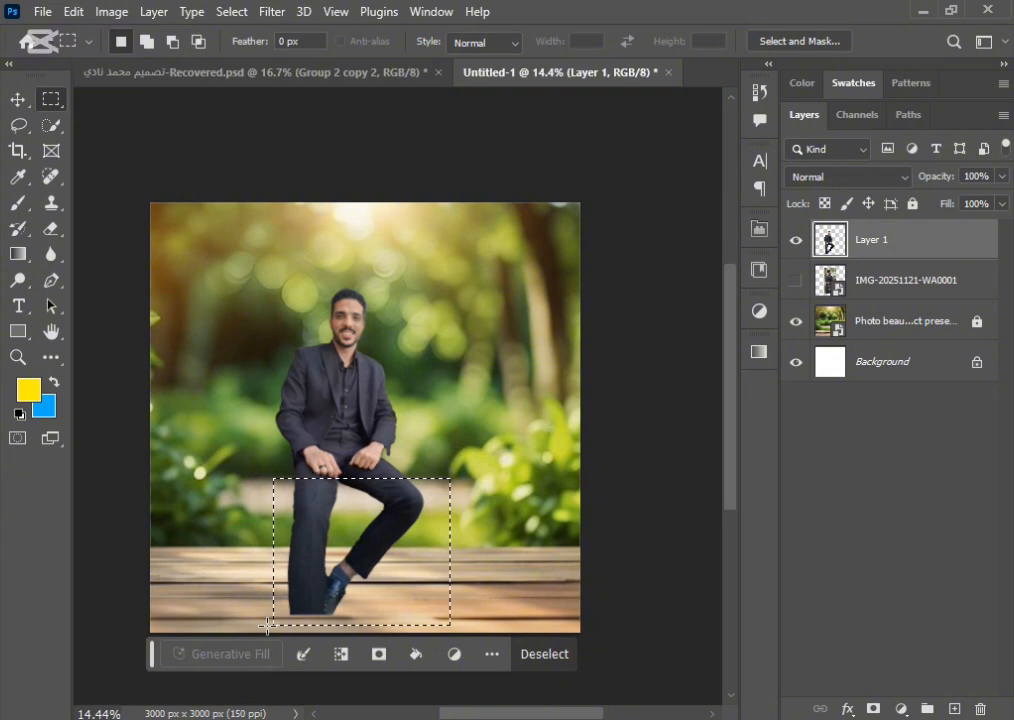
{"action": "key", "text": "Delete"}
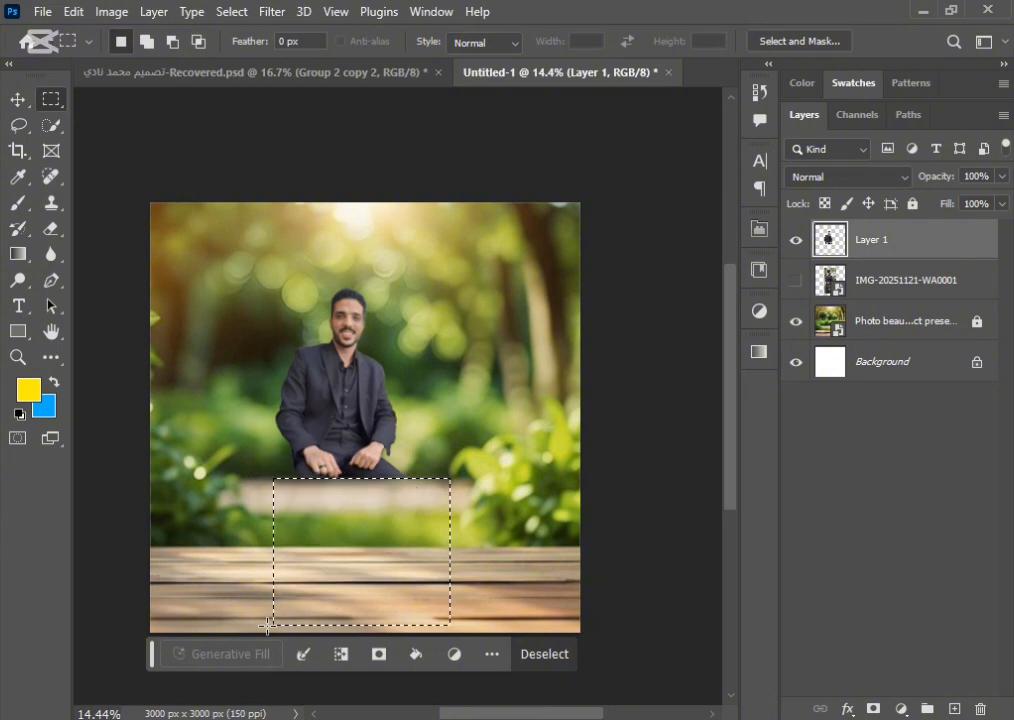
{"action": "left_click", "coordinate": [18, 99]}
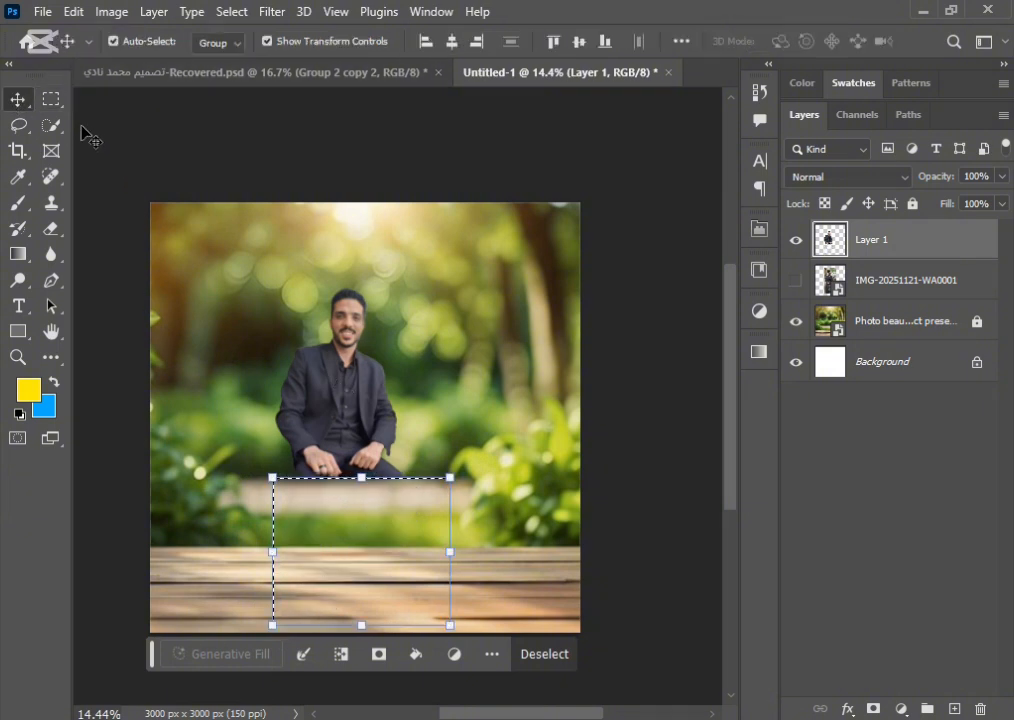
{"action": "left_click", "coordinate": [57, 119]}
{"action": "left_click", "coordinate": [50, 98]}
{"action": "left_click", "coordinate": [170, 154]}
{"action": "left_click", "coordinate": [18, 99]}
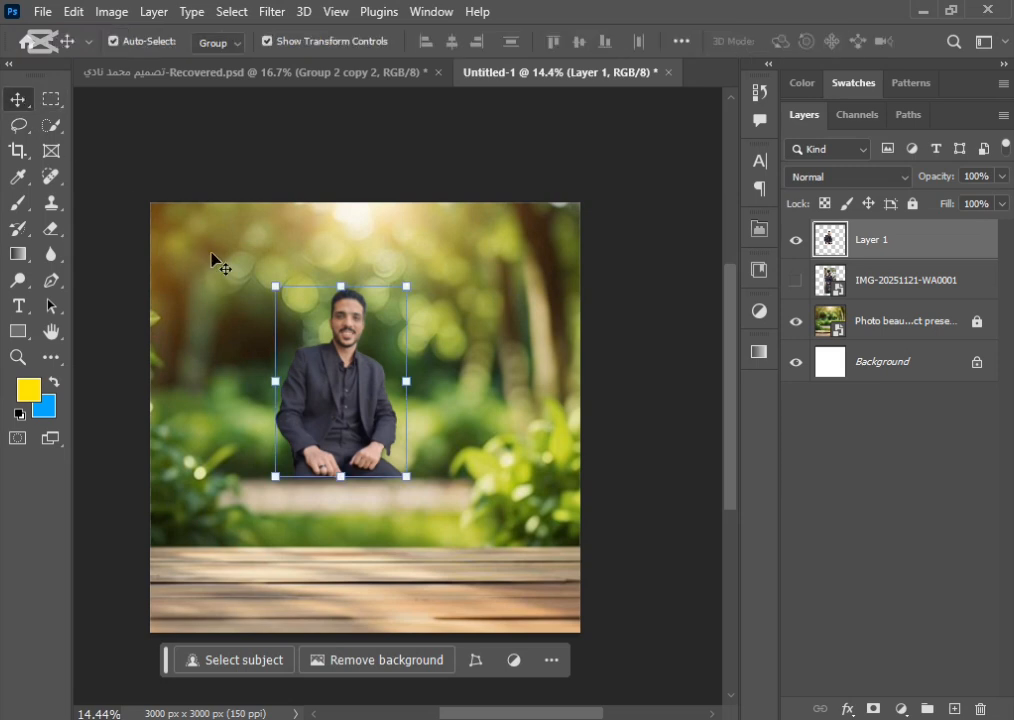
Step: Move the cropped man down to the canvas's lower edge and enlarge him proportionally to about three quarters of the canvas height
{"action": "left_click_drag", "start_coordinate": [350, 409], "coordinate": [356, 565]}
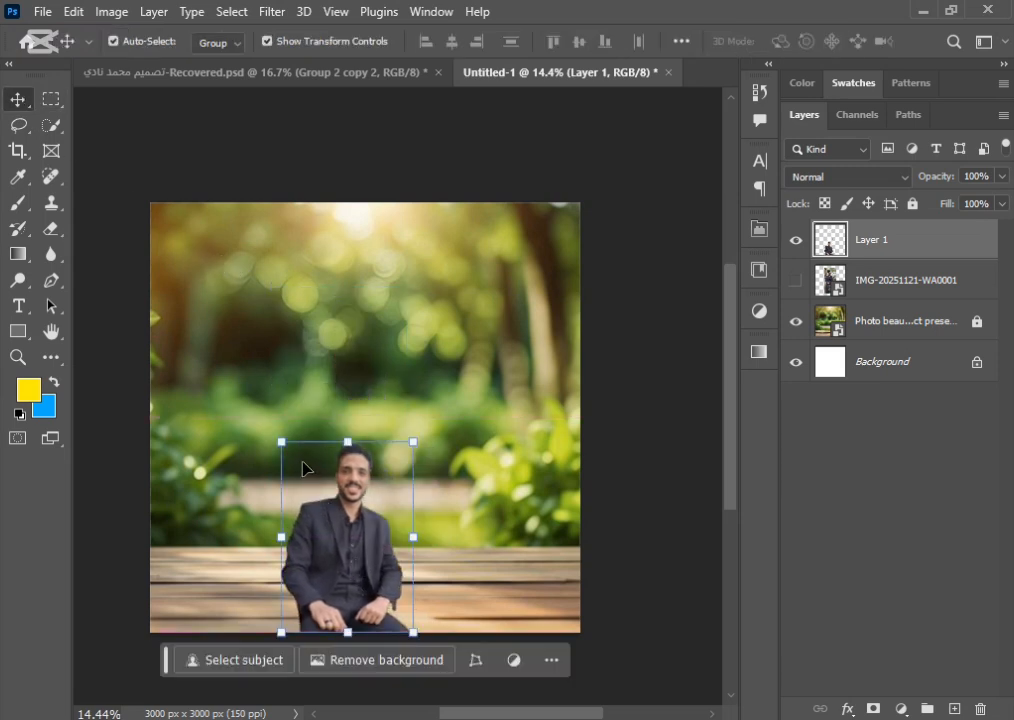
{"action": "left_click_drag", "start_coordinate": [345, 444], "coordinate": [346, 339]}
{"action": "left_click_drag", "start_coordinate": [450, 341], "coordinate": [472, 305]}
{"action": "key", "text": "Return"}
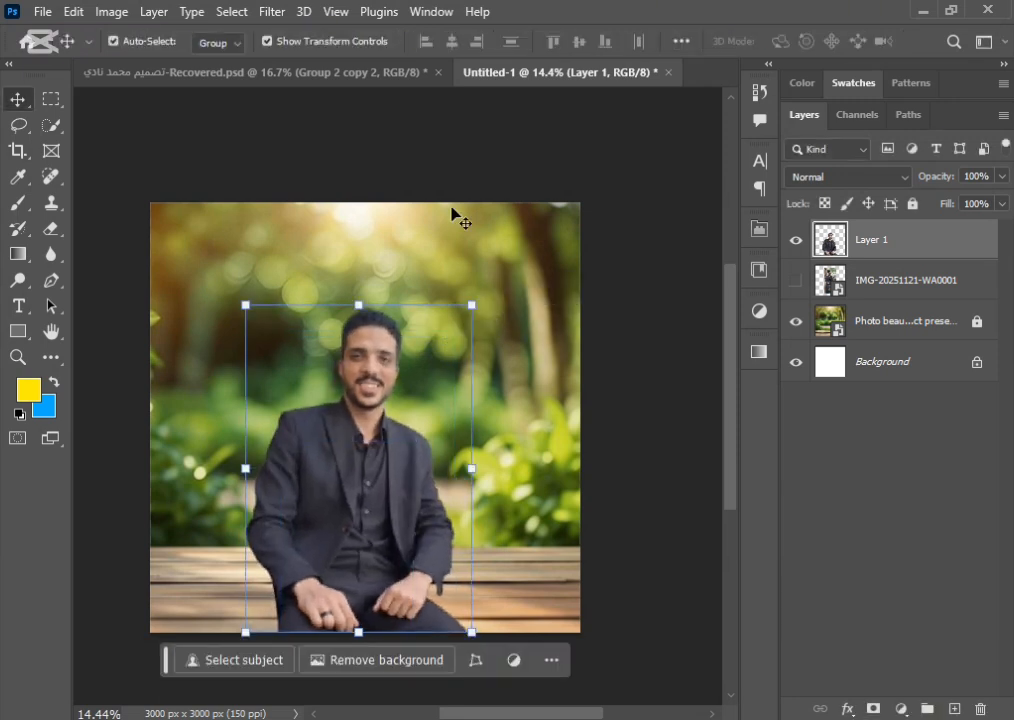
Step: Copy the large blue dollar coin from the finished poster into Untitled-1 and align it to the canvas's lower-left corner
{"action": "left_click", "coordinate": [399, 83]}
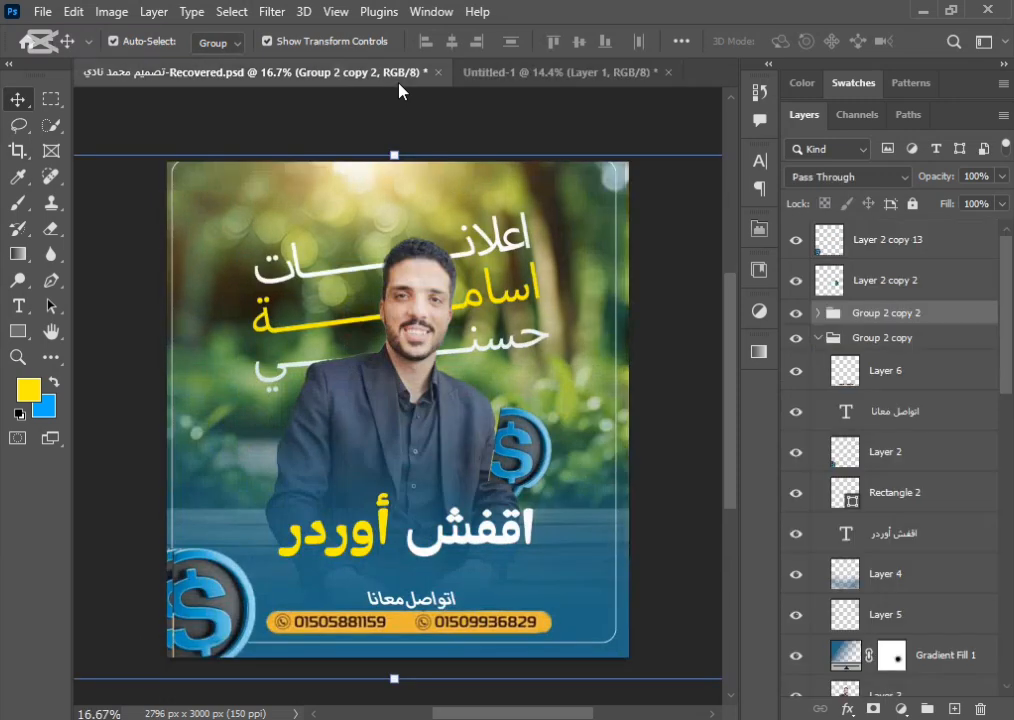
{"action": "left_click", "coordinate": [205, 585]}
{"action": "left_click_drag", "start_coordinate": [249, 543], "coordinate": [294, 470]}
{"action": "left_click_drag", "start_coordinate": [205, 555], "coordinate": [183, 601]}
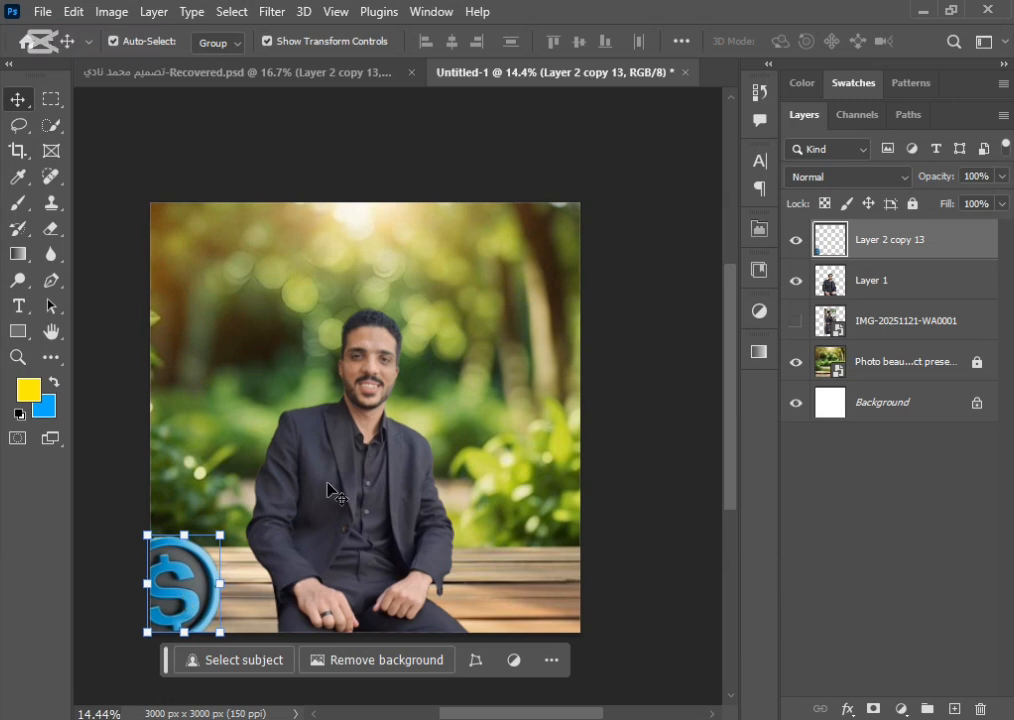
{"action": "scroll", "coordinate": [350, 478], "scroll_direction": "down", "scroll_amount": 2}
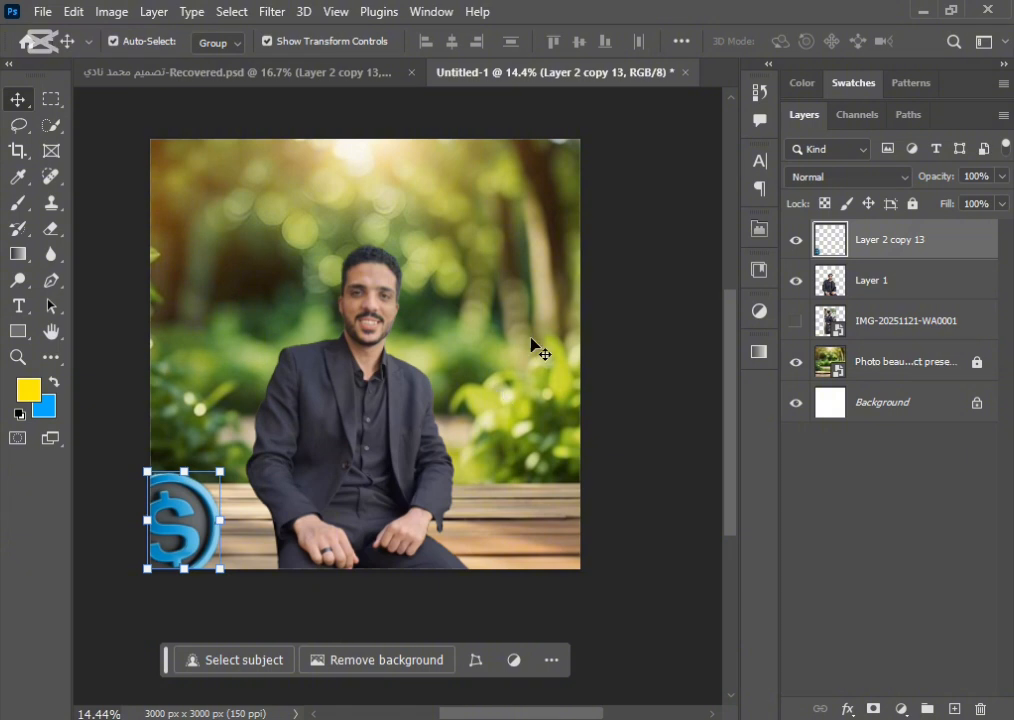
Step: Copy the poster's smaller dollar coin into Untitled-1 at 86.51% scale beside the man's arm, with its layer beneath Layer 1
{"action": "left_click", "coordinate": [360, 75]}
{"action": "left_click", "coordinate": [500, 460]}
{"action": "left_click_drag", "start_coordinate": [500, 460], "coordinate": [506, 100]}
{"action": "left_click_drag", "start_coordinate": [460, 410], "coordinate": [450, 440]}
{"action": "left_click_drag", "start_coordinate": [579, 550], "coordinate": [536, 507]}
{"action": "left_click_drag", "start_coordinate": [414, 411], "coordinate": [448, 439]}
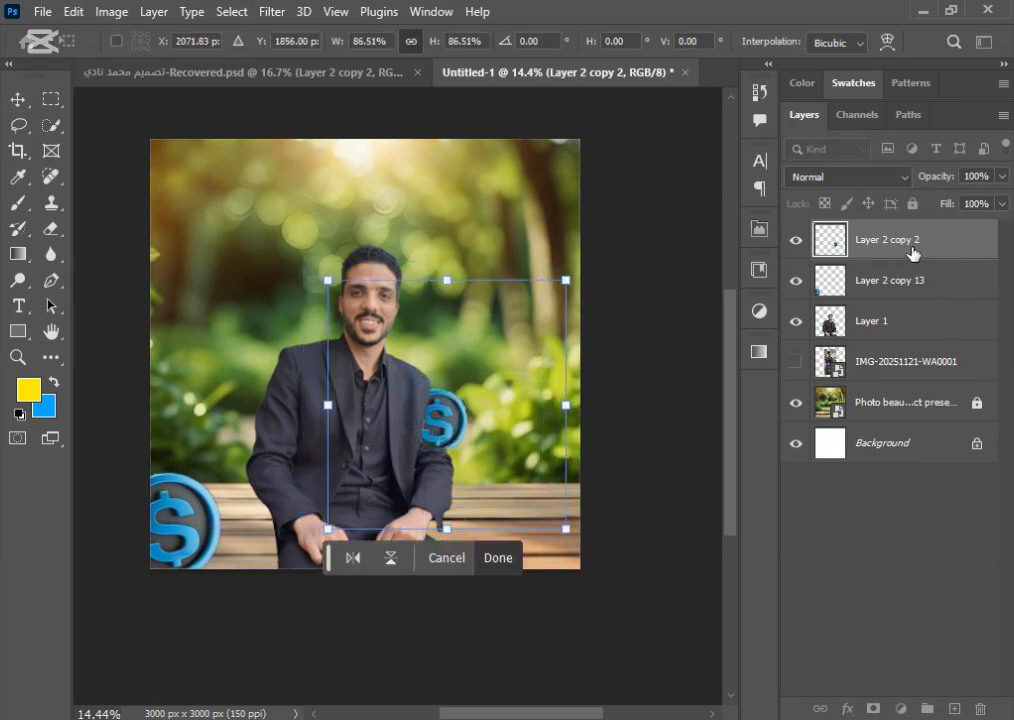
{"action": "left_click_drag", "start_coordinate": [923, 242], "coordinate": [918, 344]}
{"action": "left_click", "coordinate": [690, 388]}
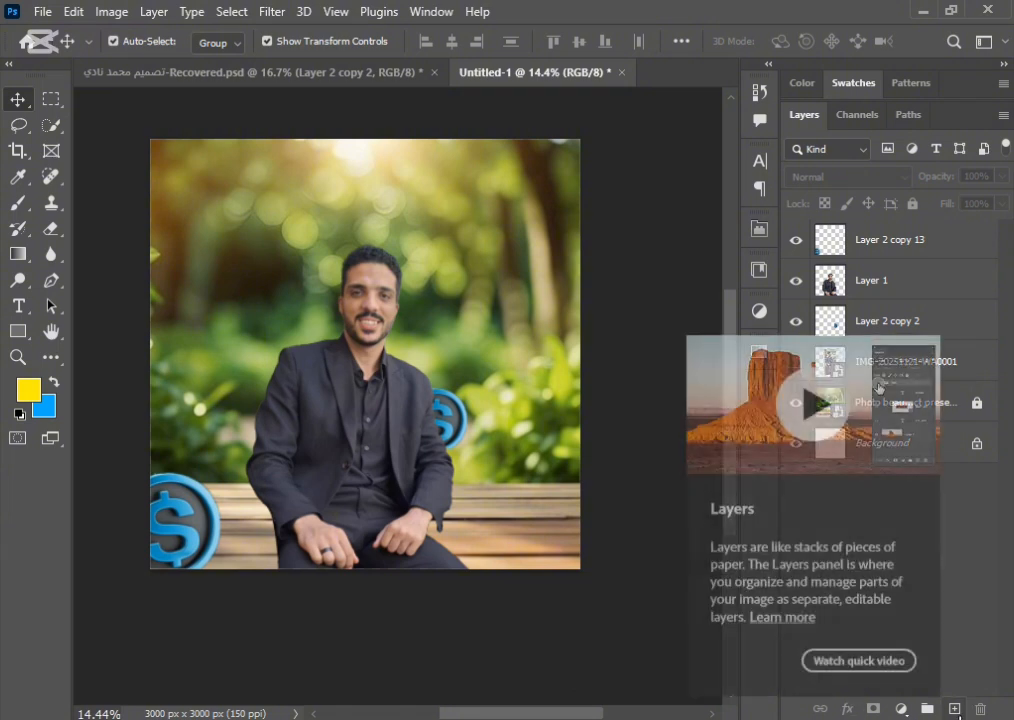
Step: Add a new layer and draw a yellow linear Foreground to Transparent gradient between the man's chest and the canvas's lower edge
{"action": "left_click", "coordinate": [955, 708]}
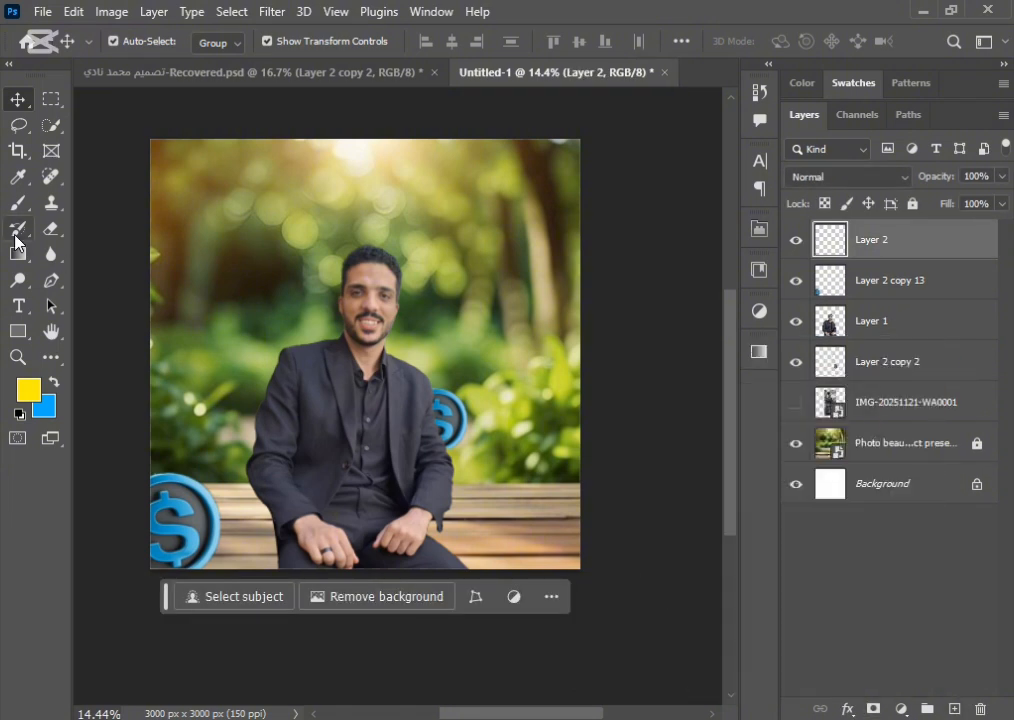
{"action": "left_click", "coordinate": [19, 256]}
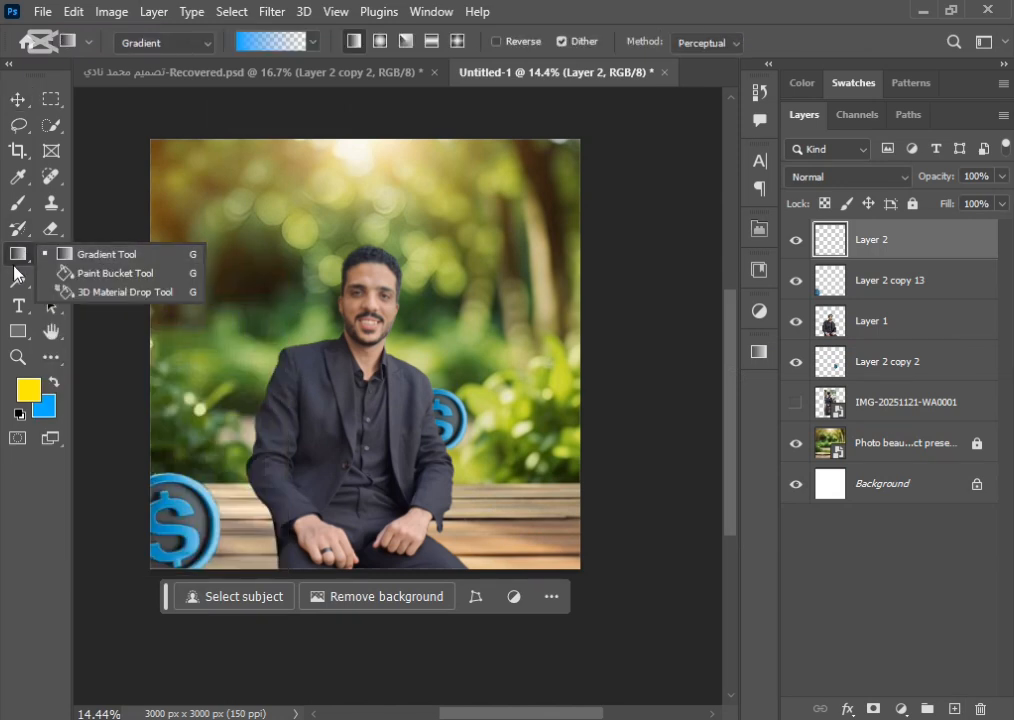
{"action": "left_click", "coordinate": [14, 266]}
{"action": "scroll", "coordinate": [307, 324], "scroll_direction": "down", "scroll_amount": 1}
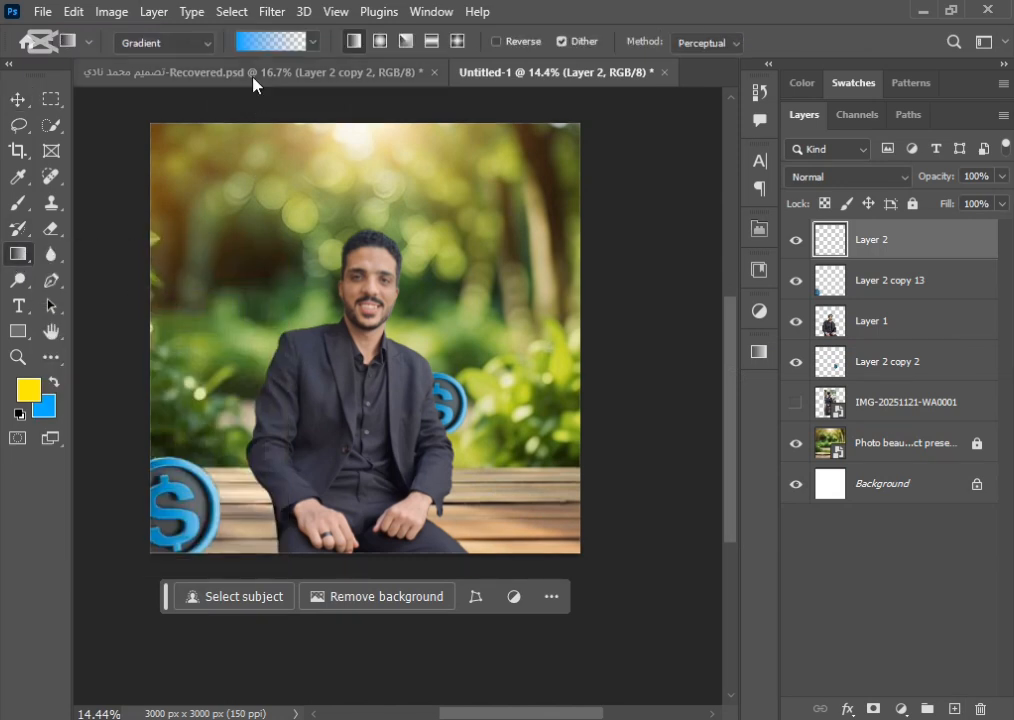
{"action": "left_click", "coordinate": [276, 45]}
{"action": "left_click", "coordinate": [276, 46]}
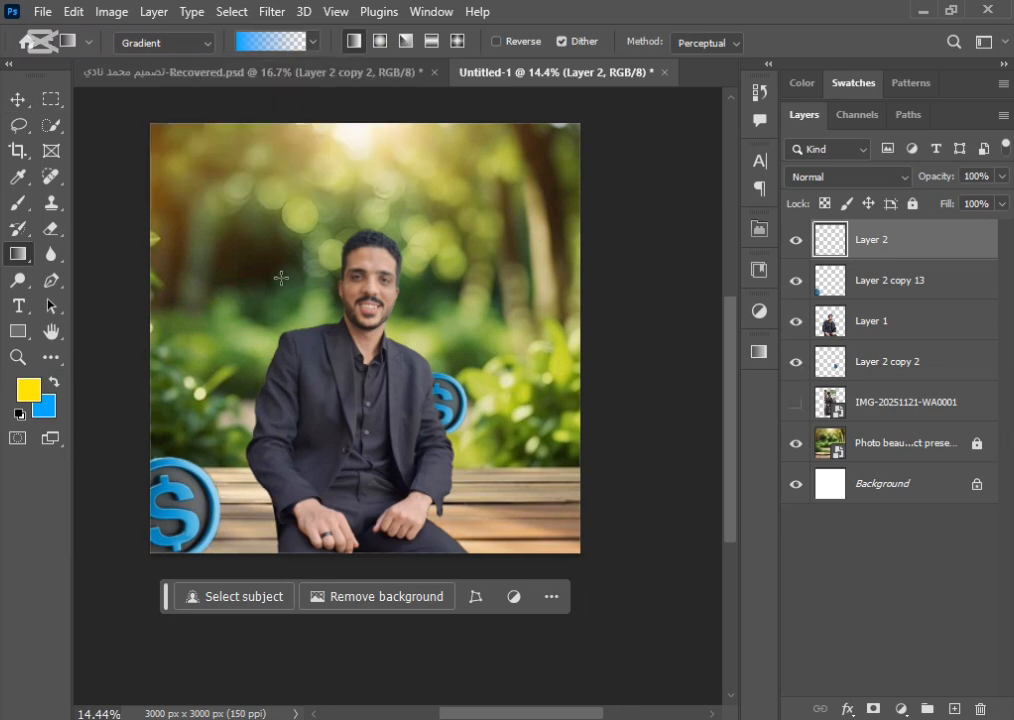
{"action": "left_click", "coordinate": [262, 42]}
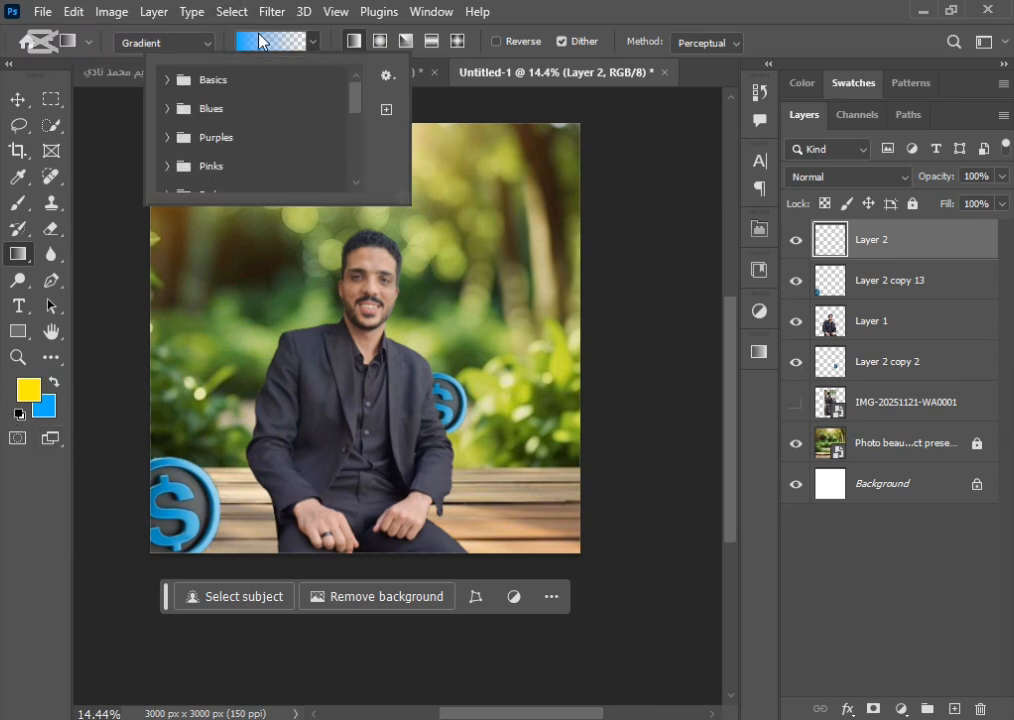
{"action": "left_click", "coordinate": [169, 80]}
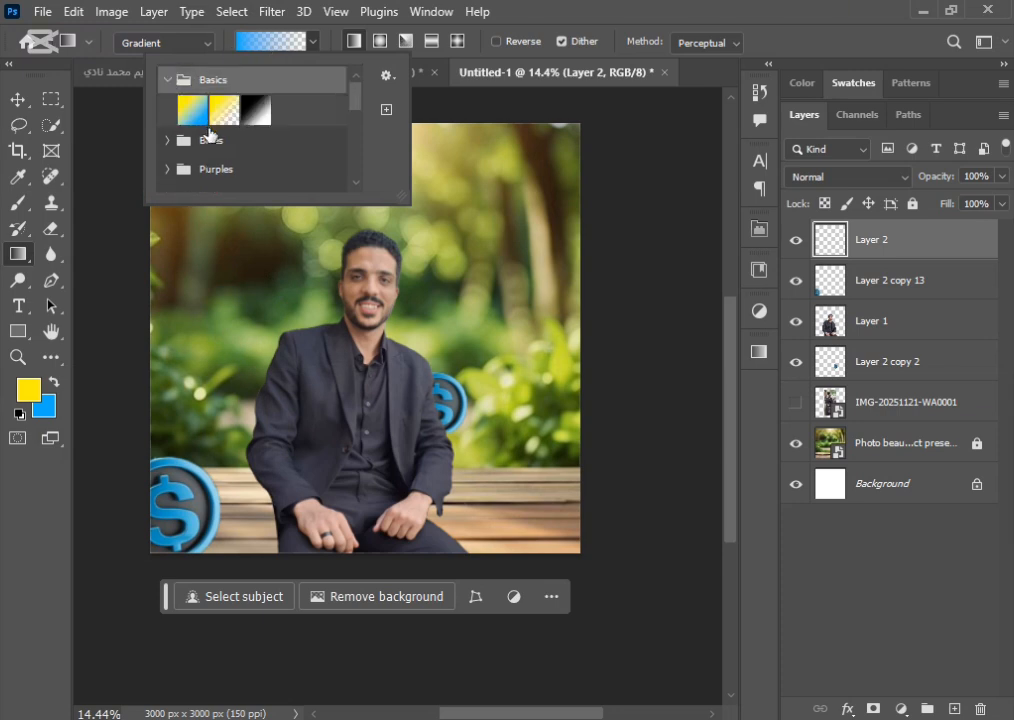
{"action": "double_click", "coordinate": [217, 118]}
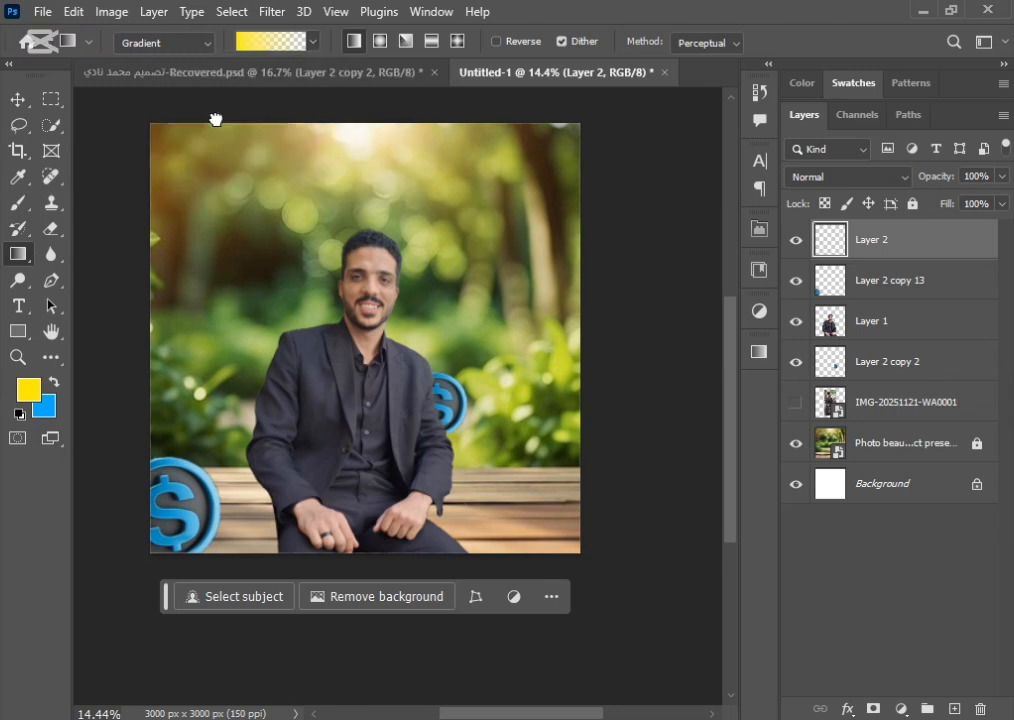
{"action": "left_click", "coordinate": [290, 50]}
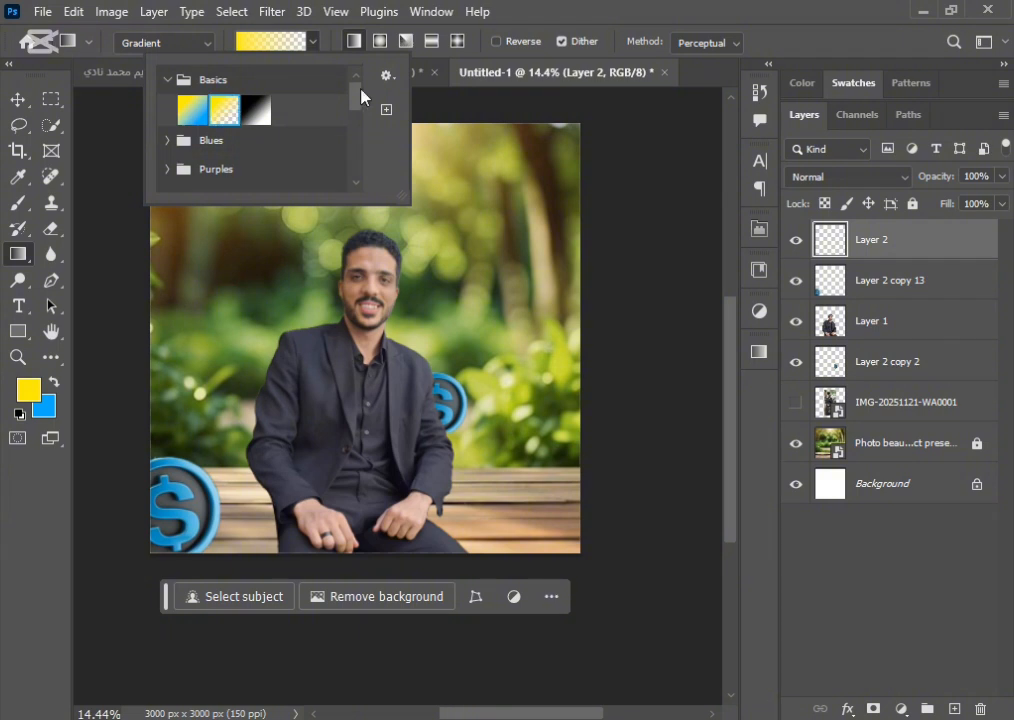
{"action": "left_click", "coordinate": [633, 341]}
{"action": "left_click_drag", "start_coordinate": [402, 395], "coordinate": [376, 543]}
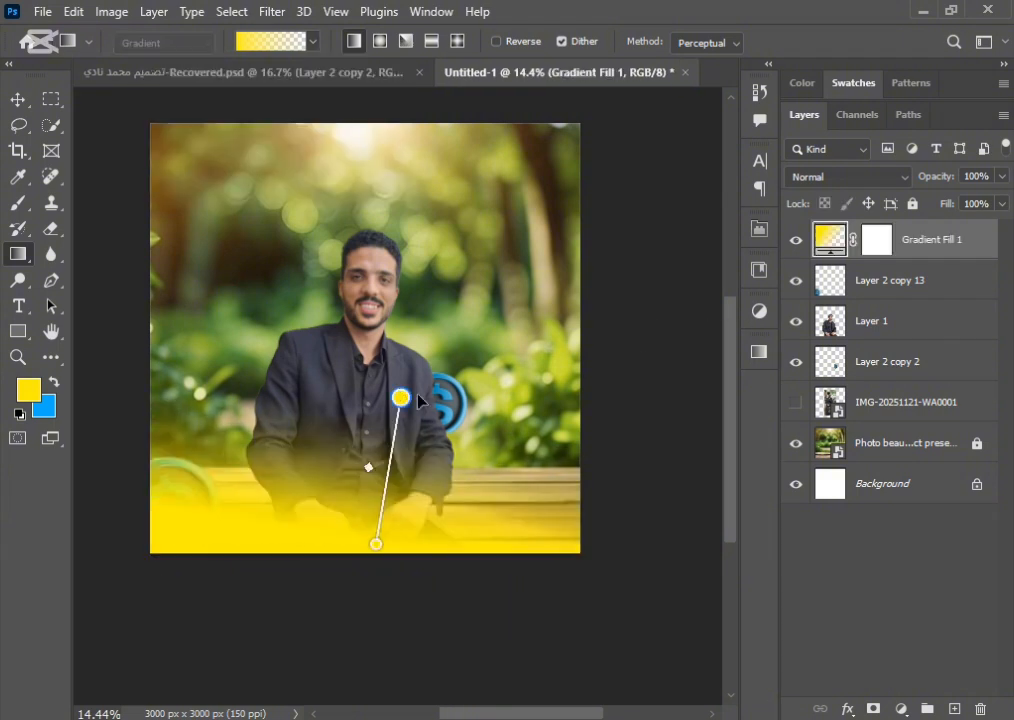
Step: Change the first colour stop of Gradient Fill 1 to the blue background colour 00aeff
{"action": "left_click", "coordinate": [840, 242]}
{"action": "double_click", "coordinate": [838, 242]}
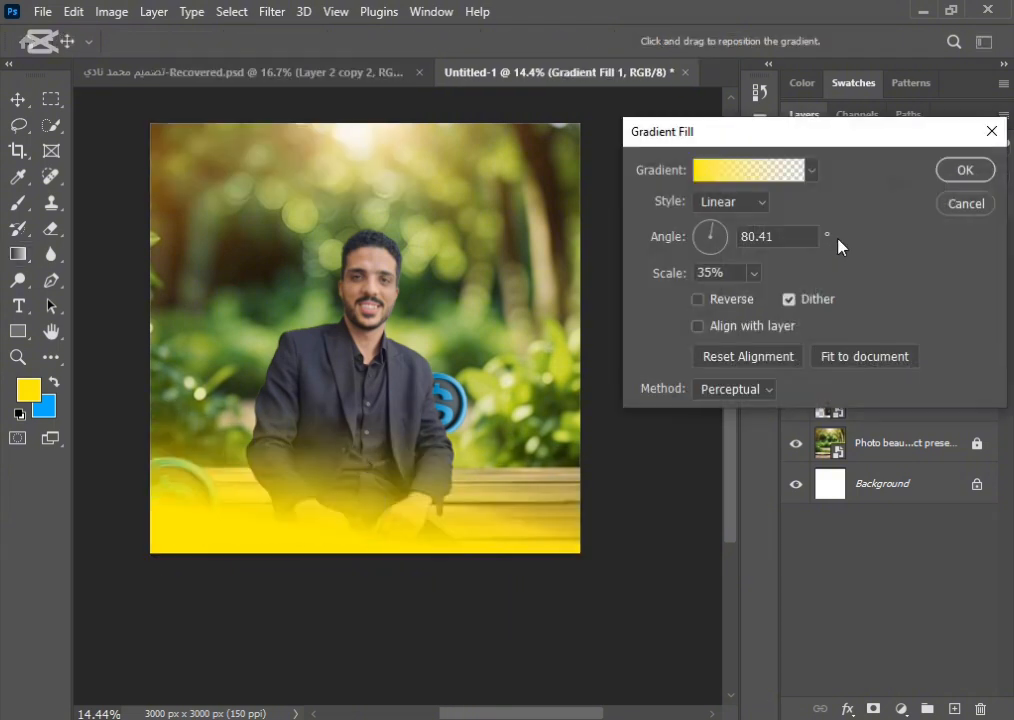
{"action": "left_click", "coordinate": [750, 170]}
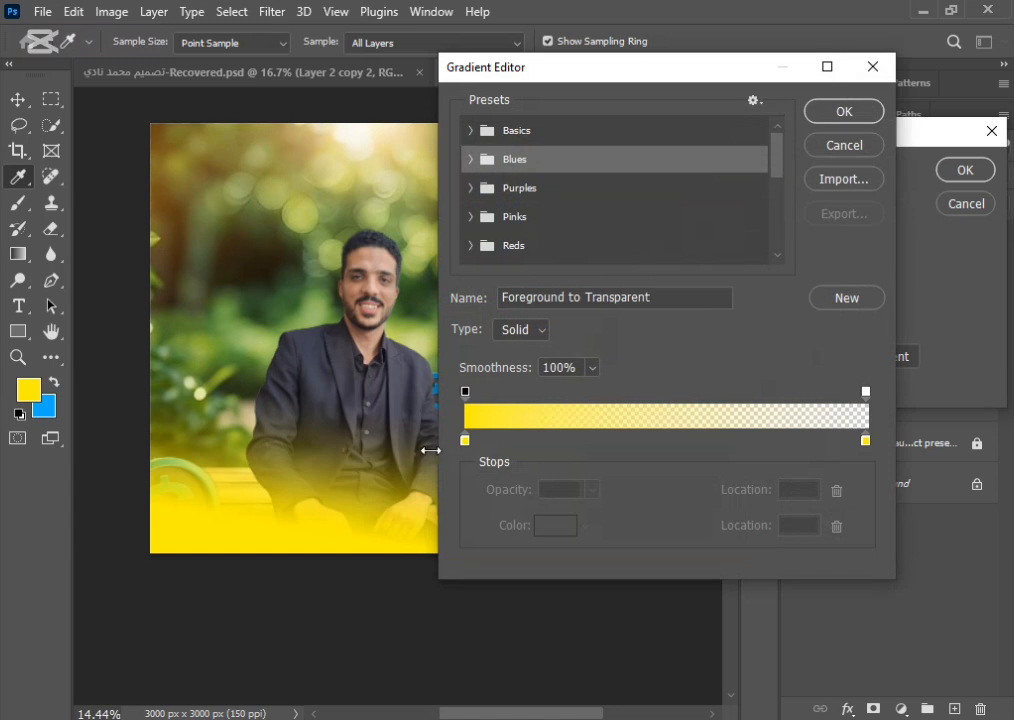
{"action": "left_click", "coordinate": [465, 440]}
{"action": "left_click", "coordinate": [551, 527]}
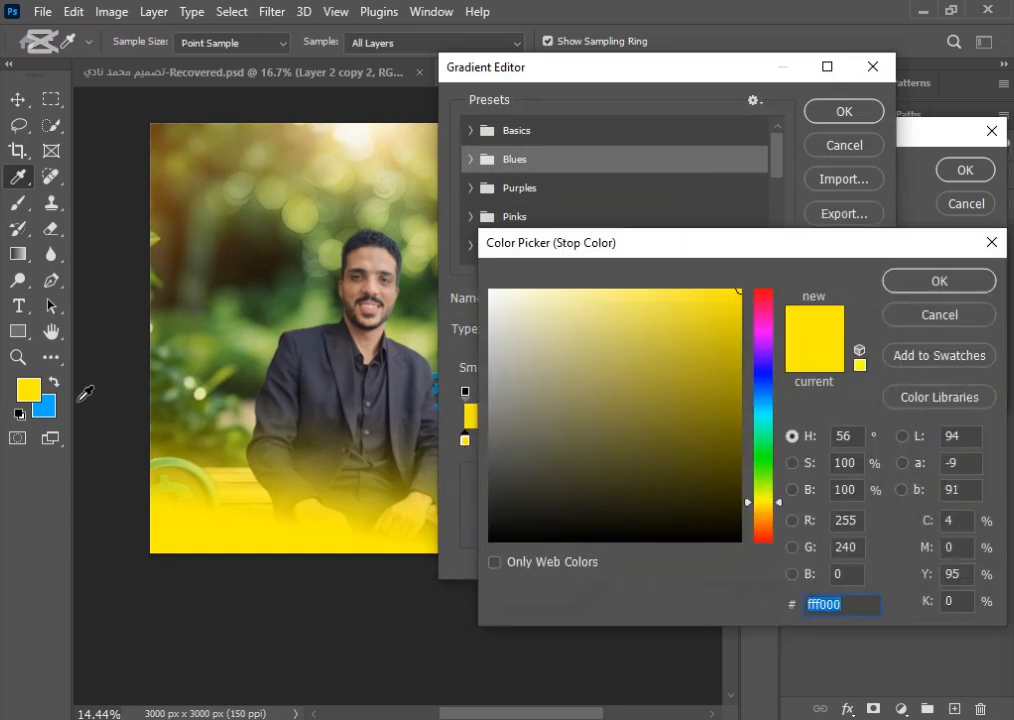
{"action": "left_click", "coordinate": [43, 406]}
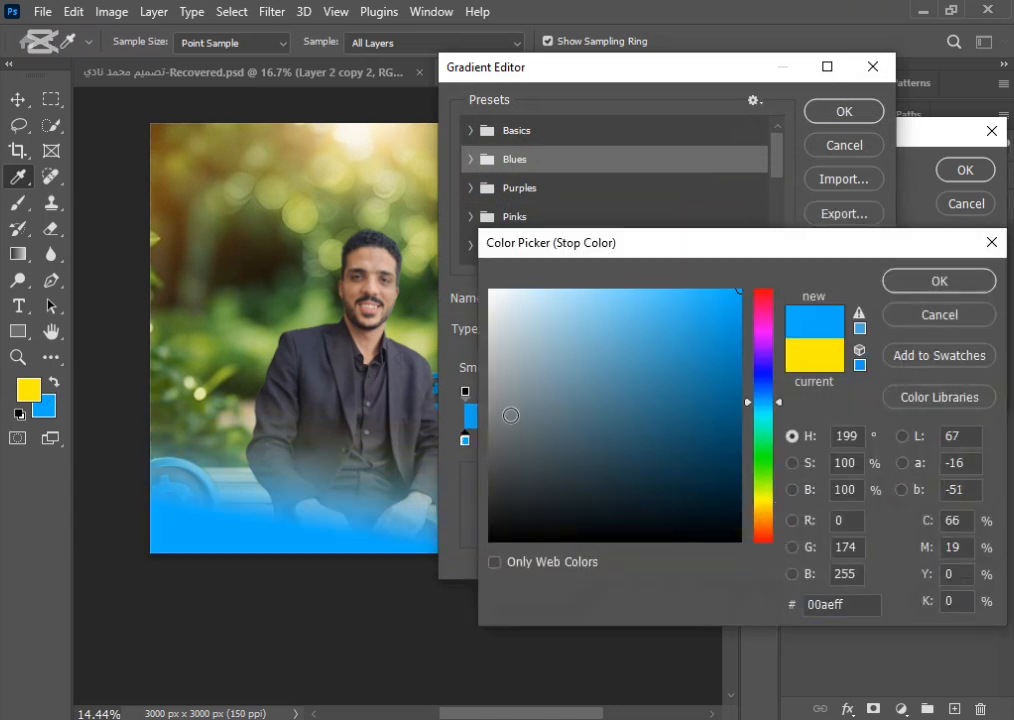
{"action": "left_click", "coordinate": [910, 282]}
{"action": "left_click", "coordinate": [844, 112]}
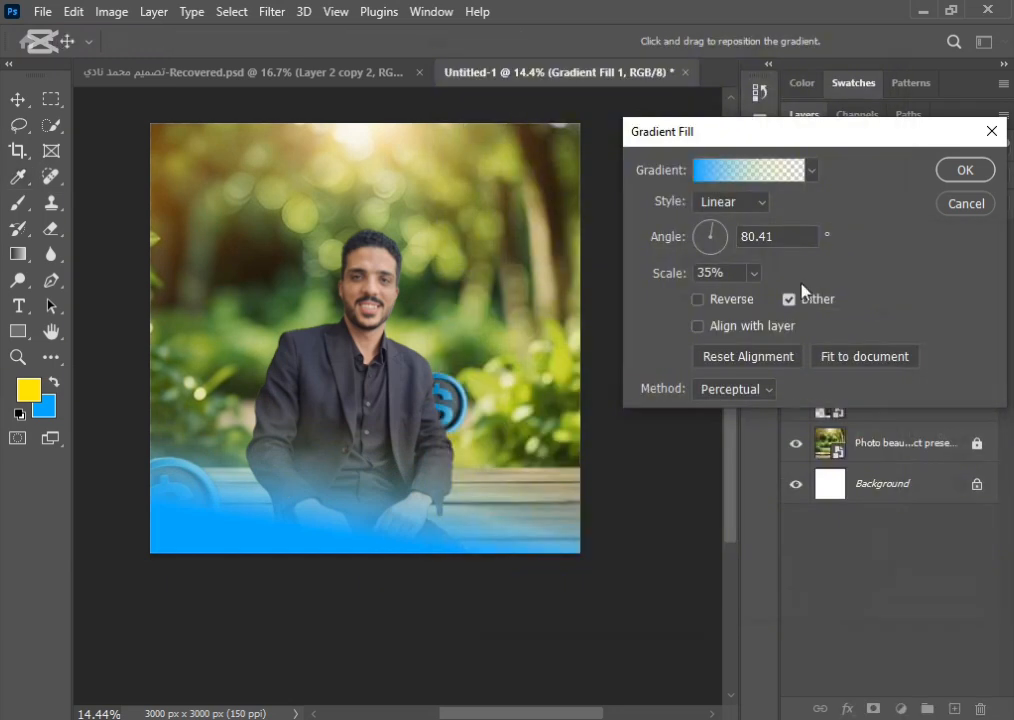
{"action": "left_click", "coordinate": [962, 169]}
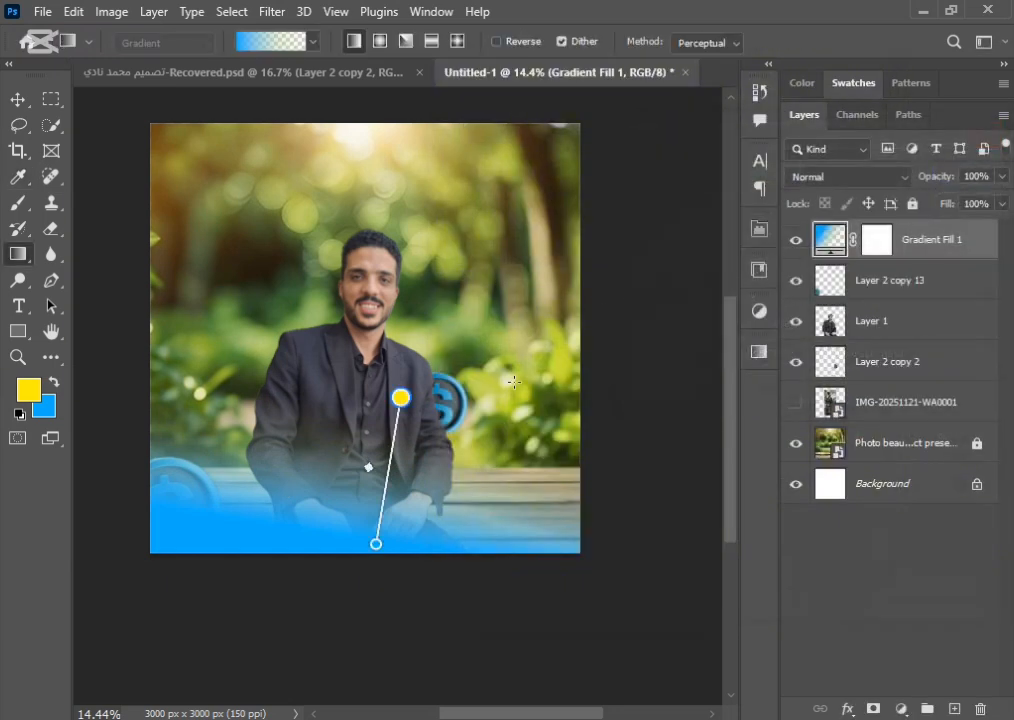
Step: Lengthen the blue gradient from the man's upper chest to just below the canvas and compare it with the finished poster
{"action": "left_click_drag", "start_coordinate": [401, 398], "coordinate": [400, 361]}
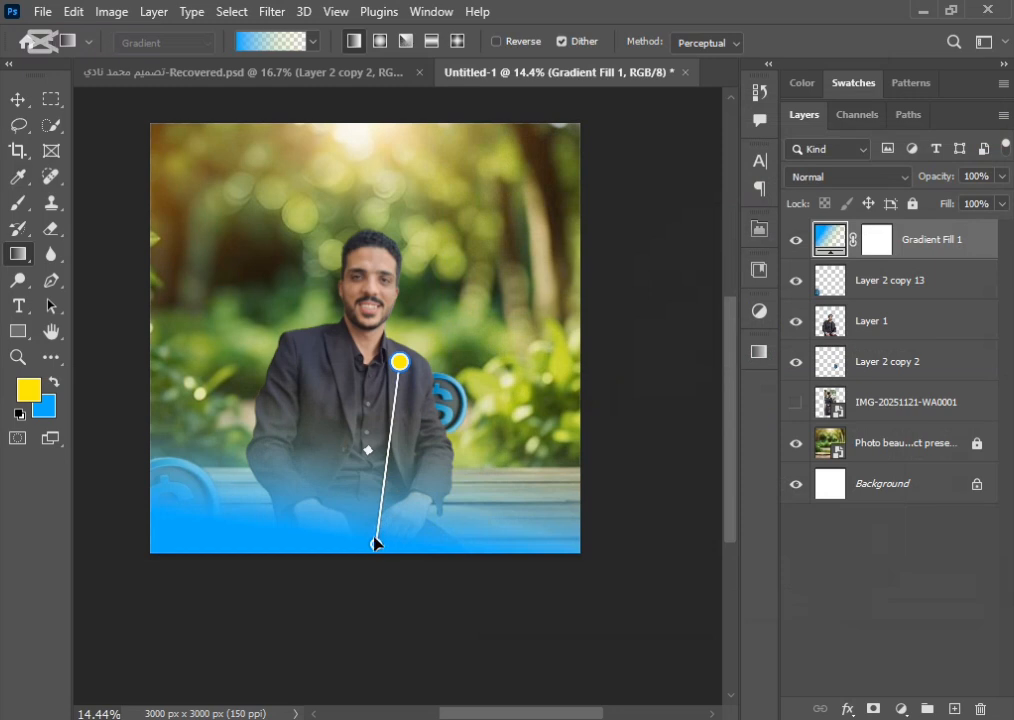
{"action": "left_click_drag", "start_coordinate": [377, 542], "coordinate": [421, 562]}
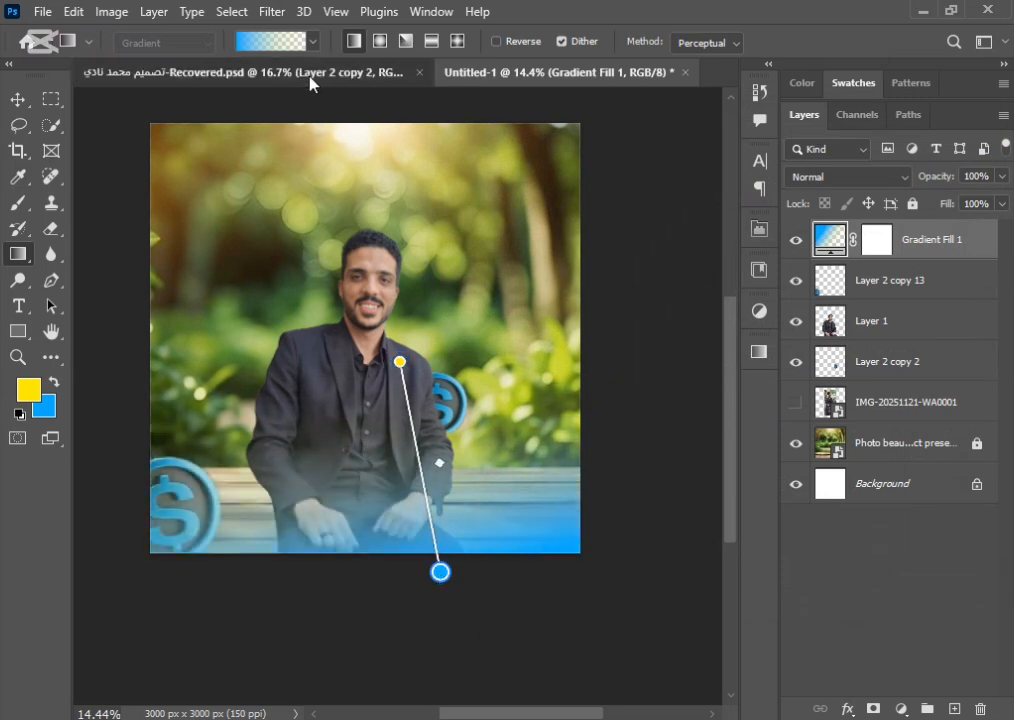
{"action": "left_click", "coordinate": [310, 76]}
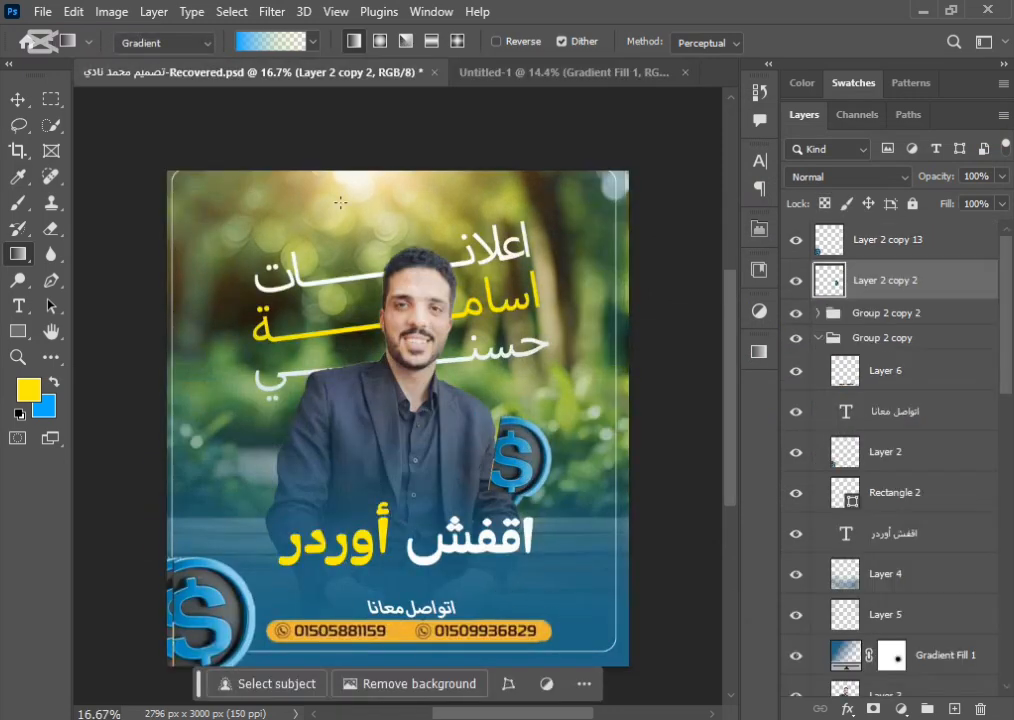
Step: Recolour the first colour stop of Gradient Fill 1 in Untitled-1 with the blue sampled from the large dollar coin's rim
{"action": "left_click", "coordinate": [533, 70]}
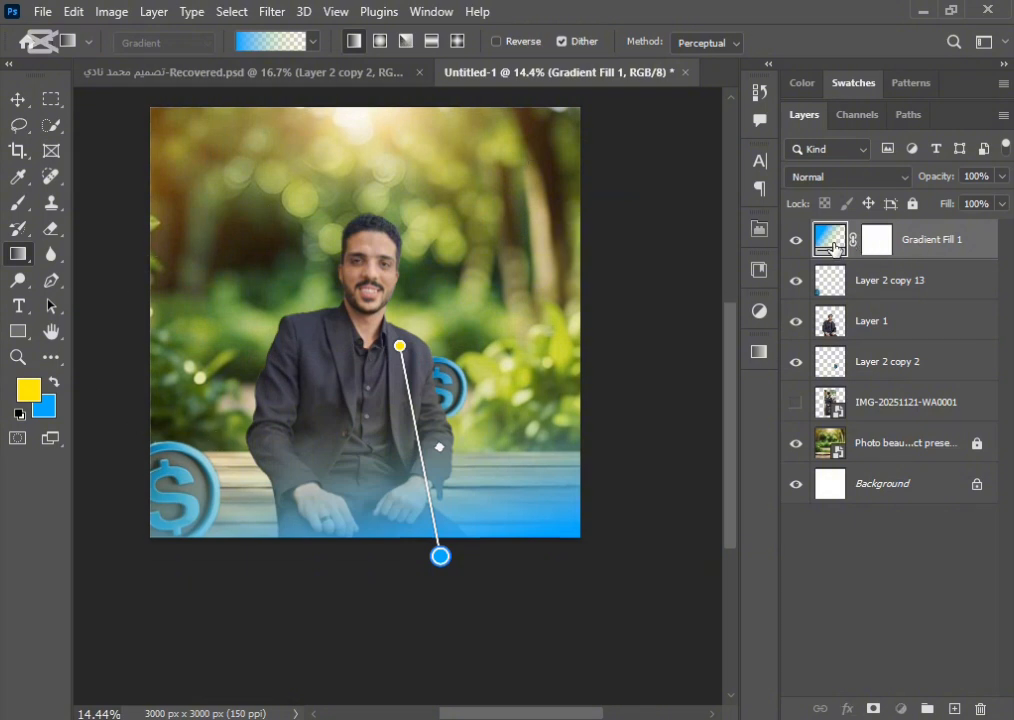
{"action": "double_click", "coordinate": [874, 243]}
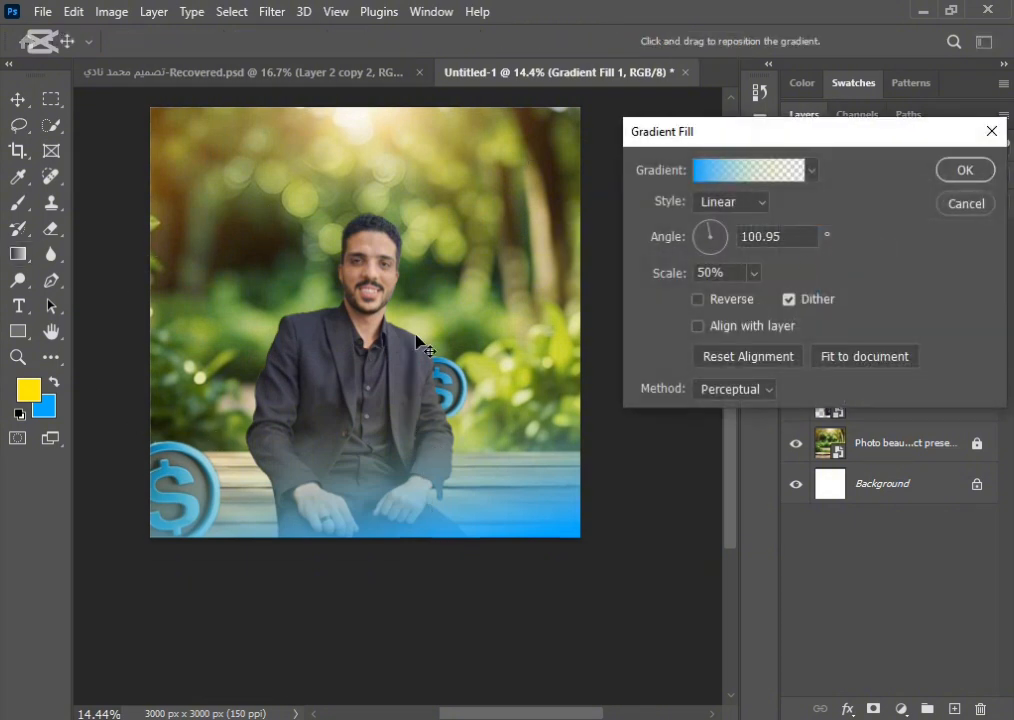
{"action": "left_click", "coordinate": [720, 168]}
{"action": "left_click", "coordinate": [465, 441]}
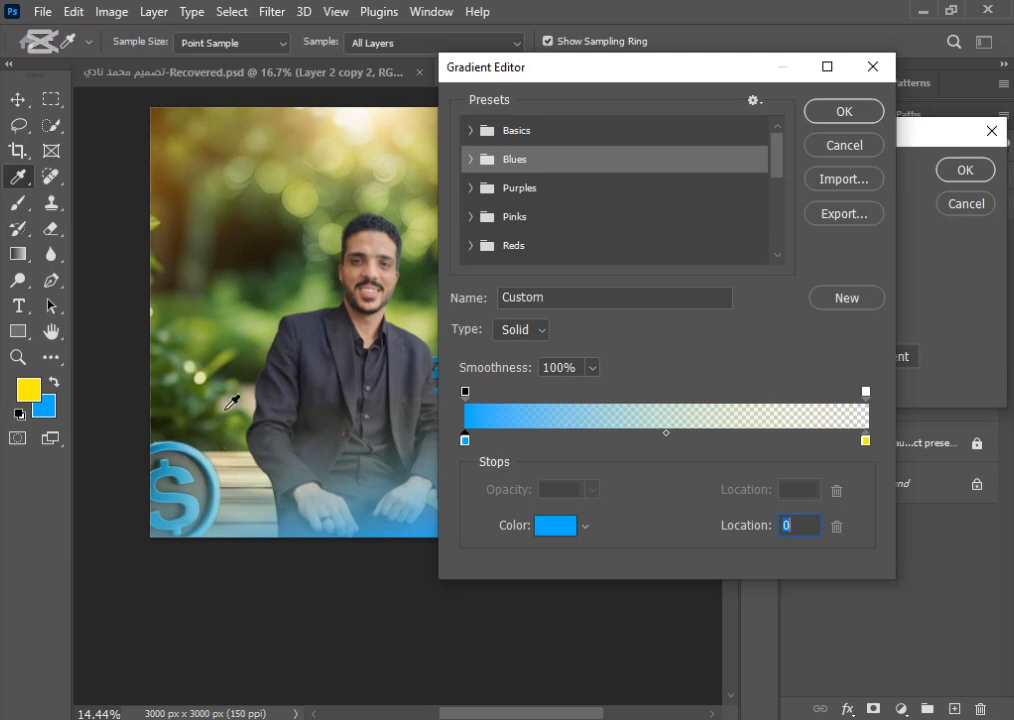
{"action": "left_click", "coordinate": [167, 443]}
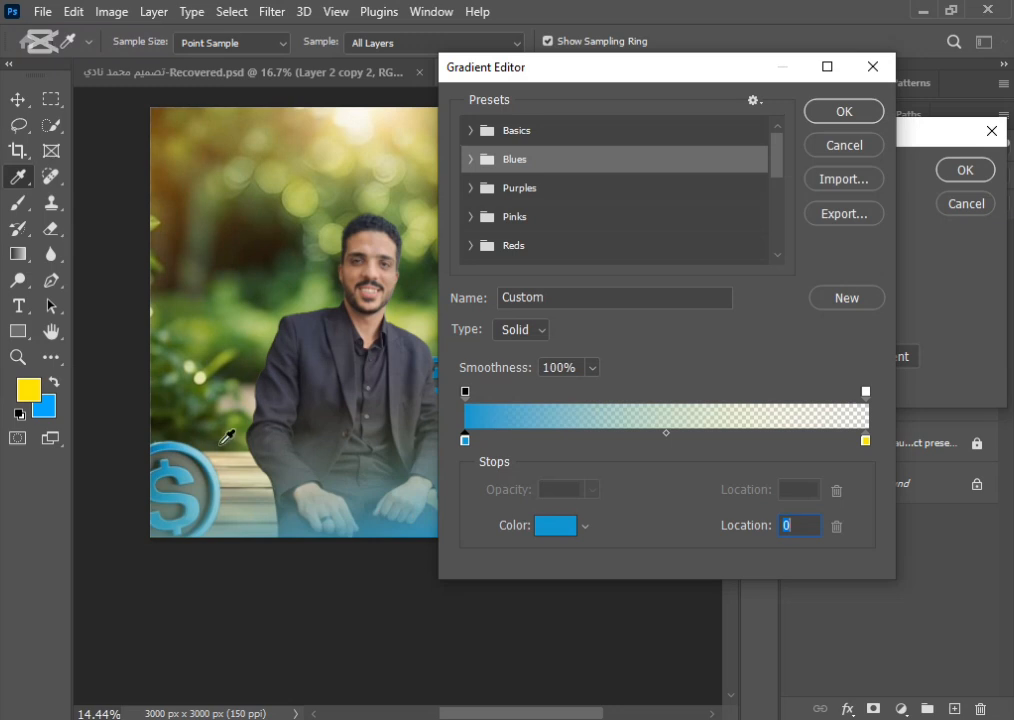
{"action": "left_click", "coordinate": [843, 111]}
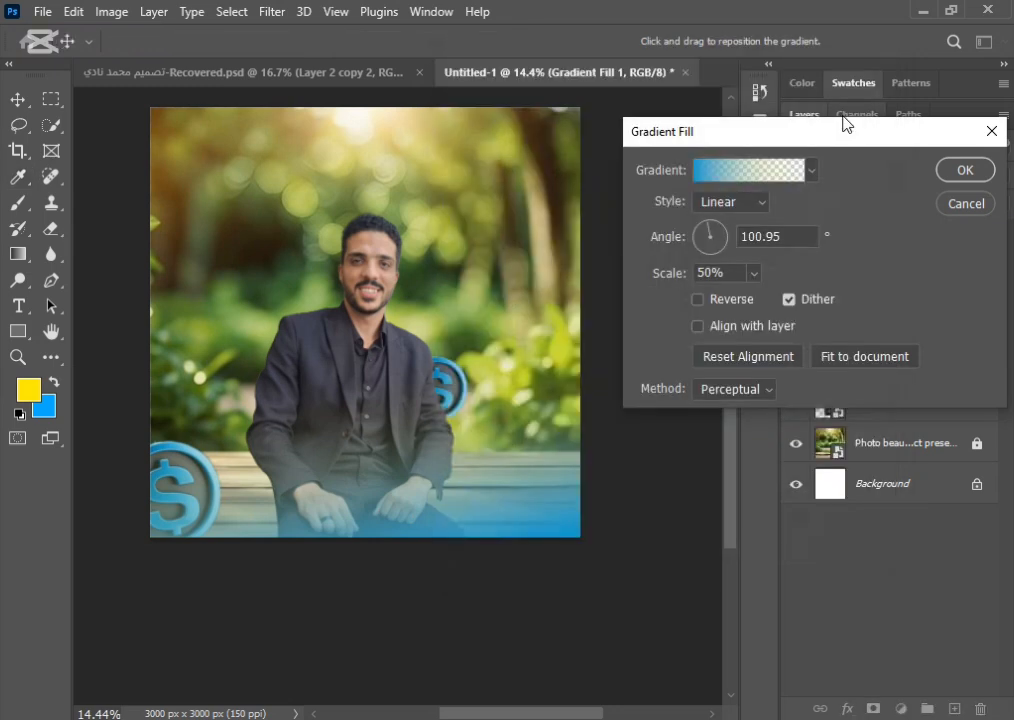
{"action": "left_click", "coordinate": [965, 170]}
Step: Straighten the gradient by moving its blue end to just above the canvas's lower edge, and place Gradient Fill 1 beneath Layer 2 copy 13
{"action": "left_click_drag", "start_coordinate": [440, 556], "coordinate": [389, 527]}
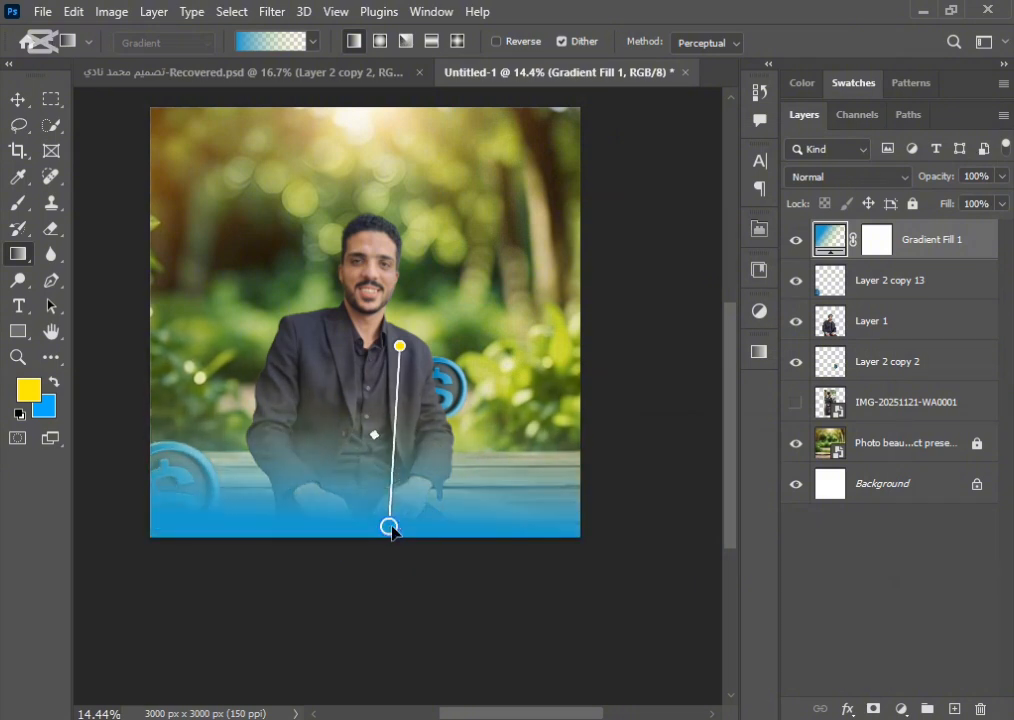
{"action": "left_click_drag", "start_coordinate": [893, 243], "coordinate": [882, 299]}
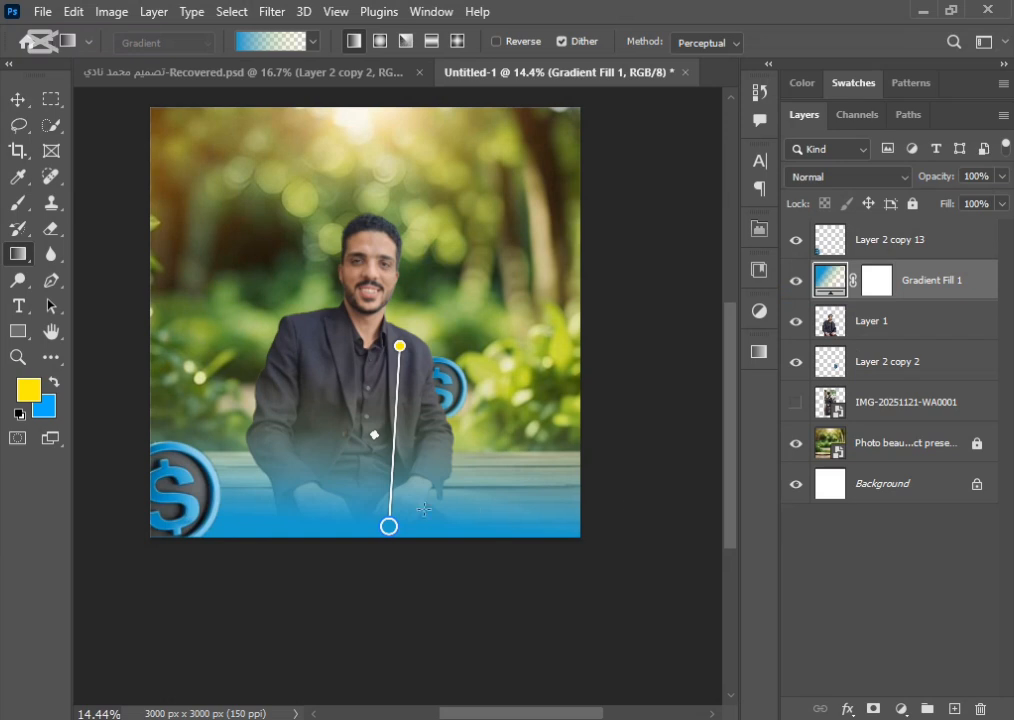
Step: Change the gradient's yellow stop to the light blue 55b2d2, sampled from the large dollar coin
{"action": "double_click", "coordinate": [399, 345]}
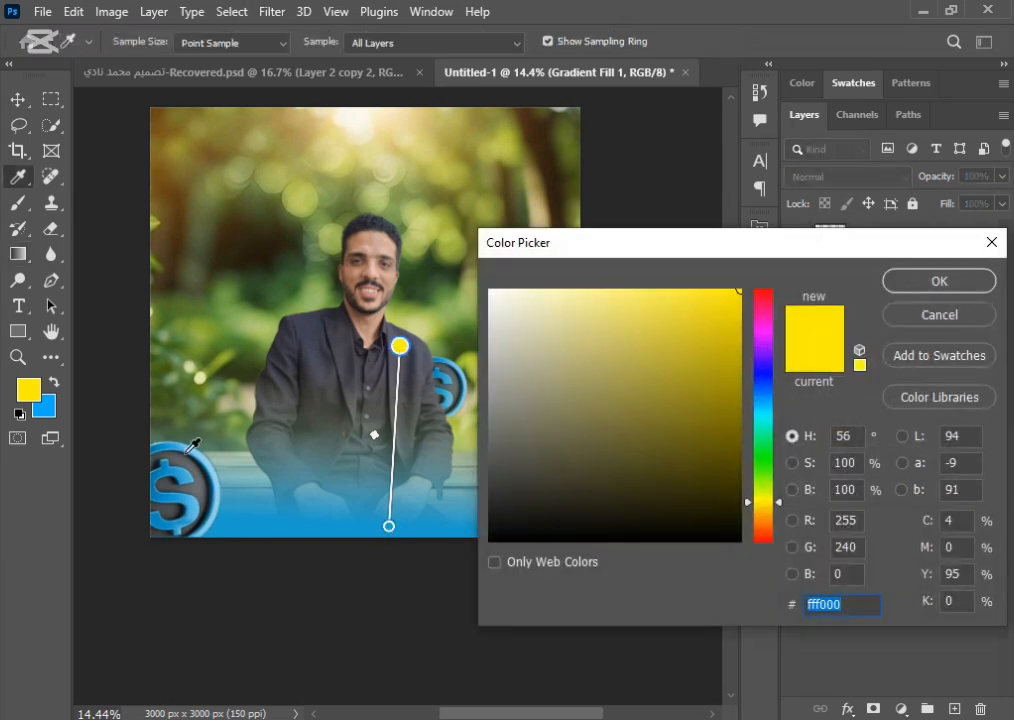
{"action": "left_click", "coordinate": [331, 437]}
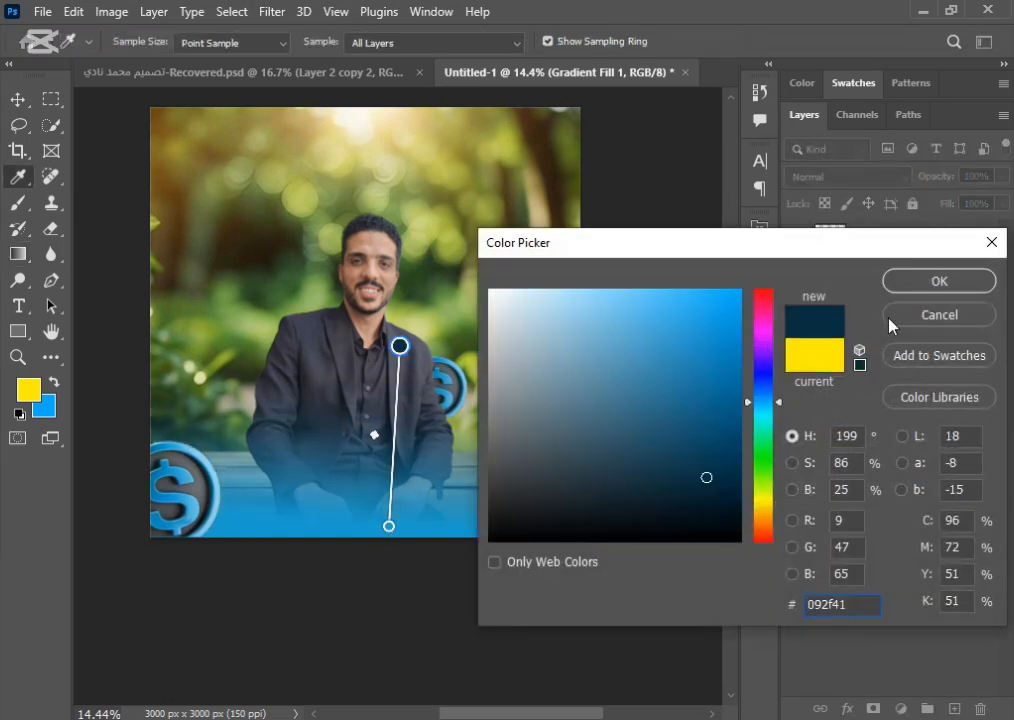
{"action": "left_click", "coordinate": [212, 440]}
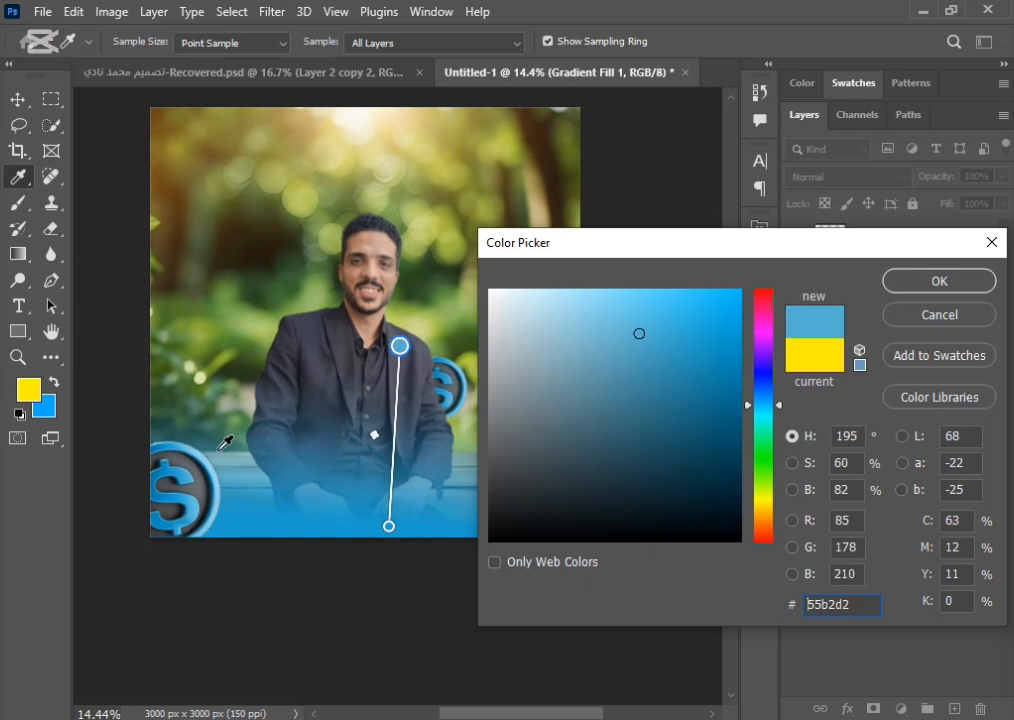
{"action": "left_click", "coordinate": [977, 285]}
Step: Stretch the blue gradient vertically from the man's forehead to the canvas's lower edge and raise its midpoint to about his mouth
{"action": "left_click_drag", "start_coordinate": [397, 340], "coordinate": [383, 278]}
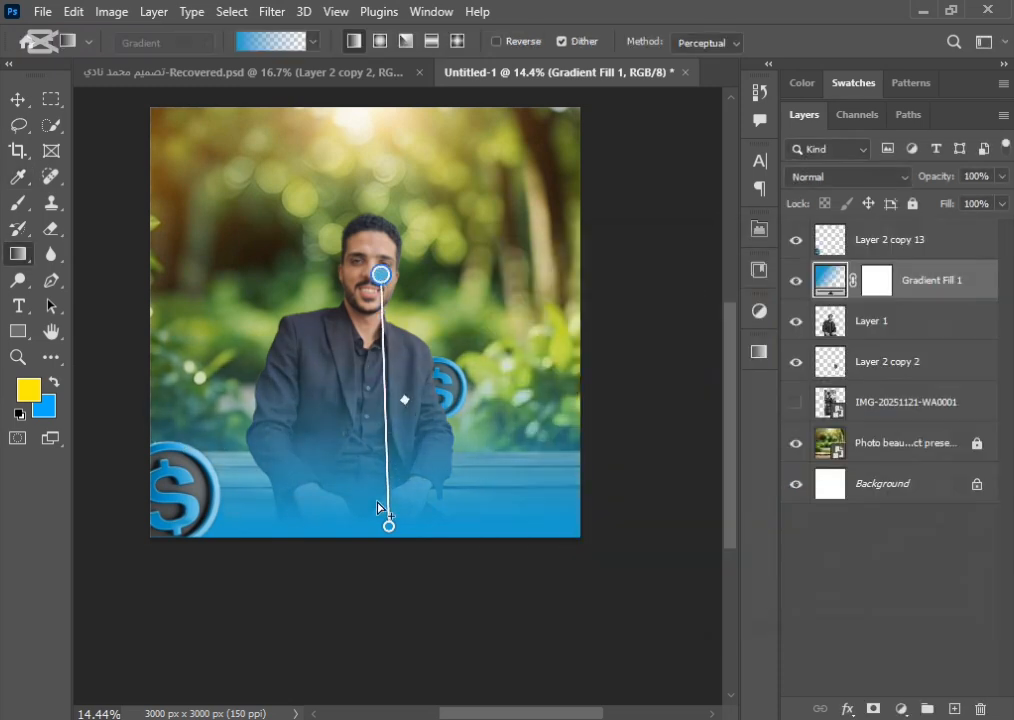
{"action": "left_click_drag", "start_coordinate": [389, 526], "coordinate": [370, 524]}
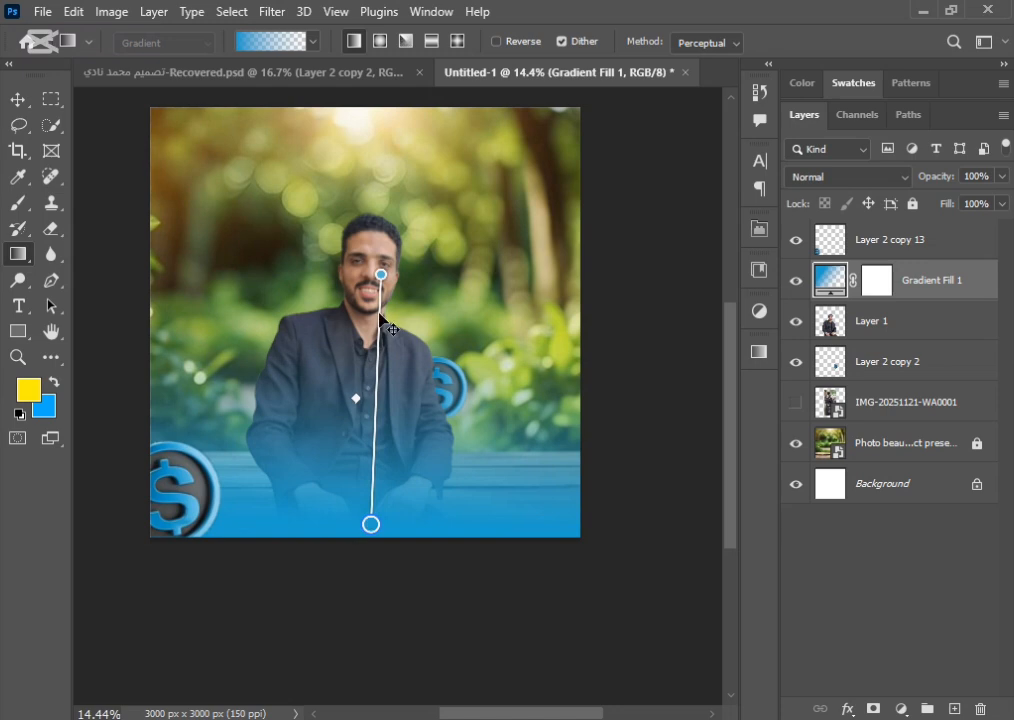
{"action": "left_click_drag", "start_coordinate": [381, 277], "coordinate": [361, 251]}
{"action": "left_click_drag", "start_coordinate": [385, 391], "coordinate": [388, 342]}
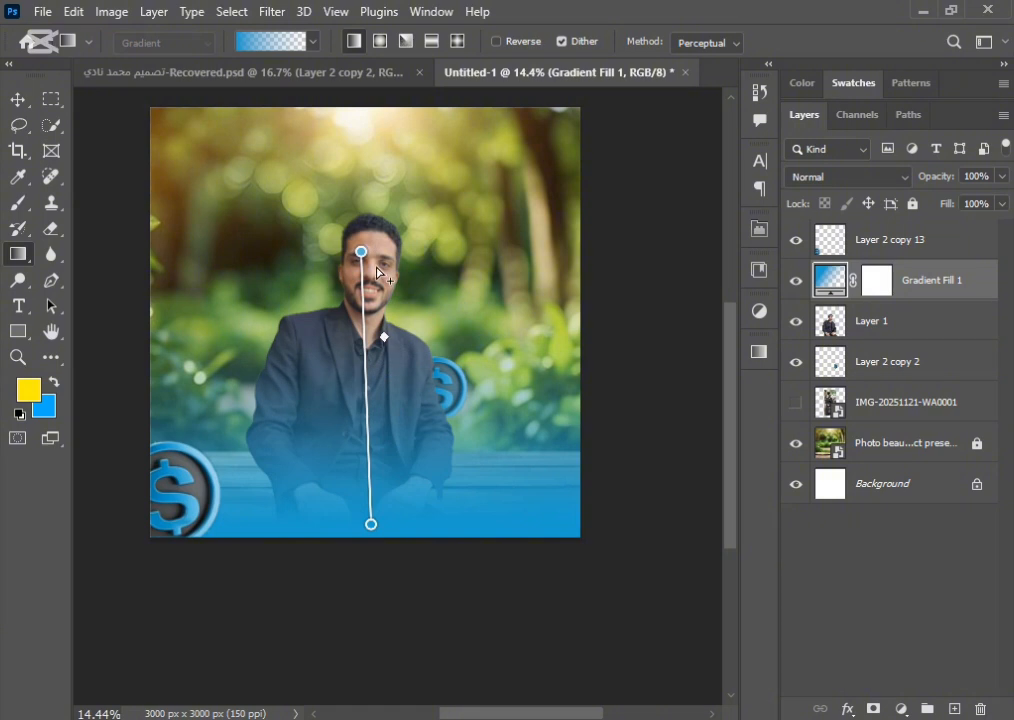
{"action": "left_click_drag", "start_coordinate": [371, 524], "coordinate": [365, 526]}
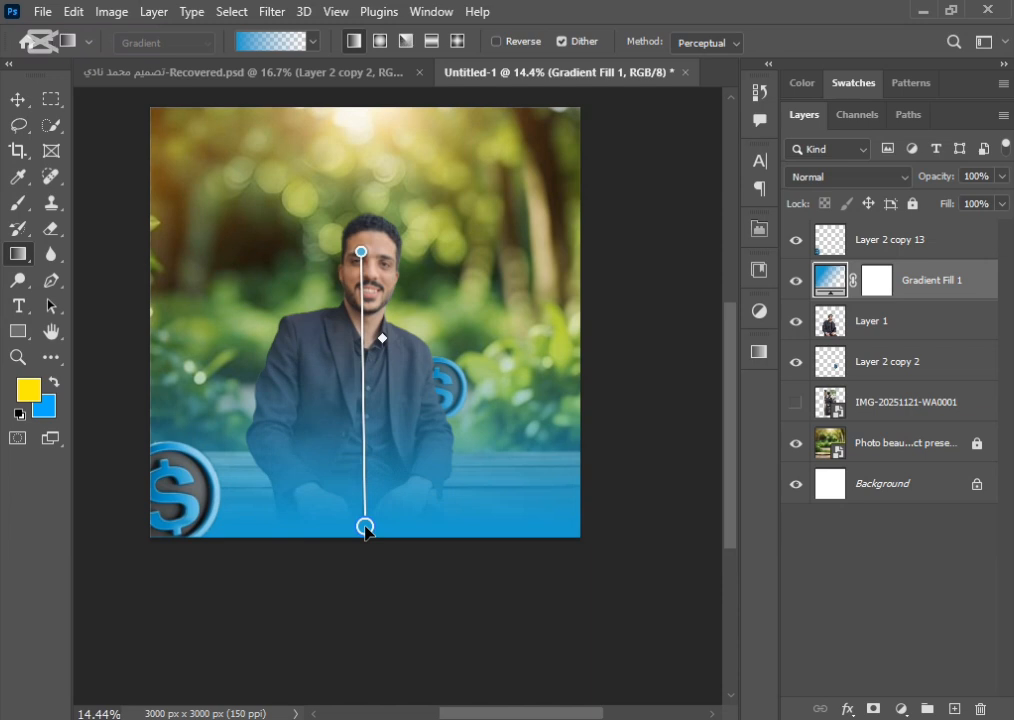
{"action": "scroll", "coordinate": [390, 515], "scroll_direction": "up", "scroll_amount": 1}
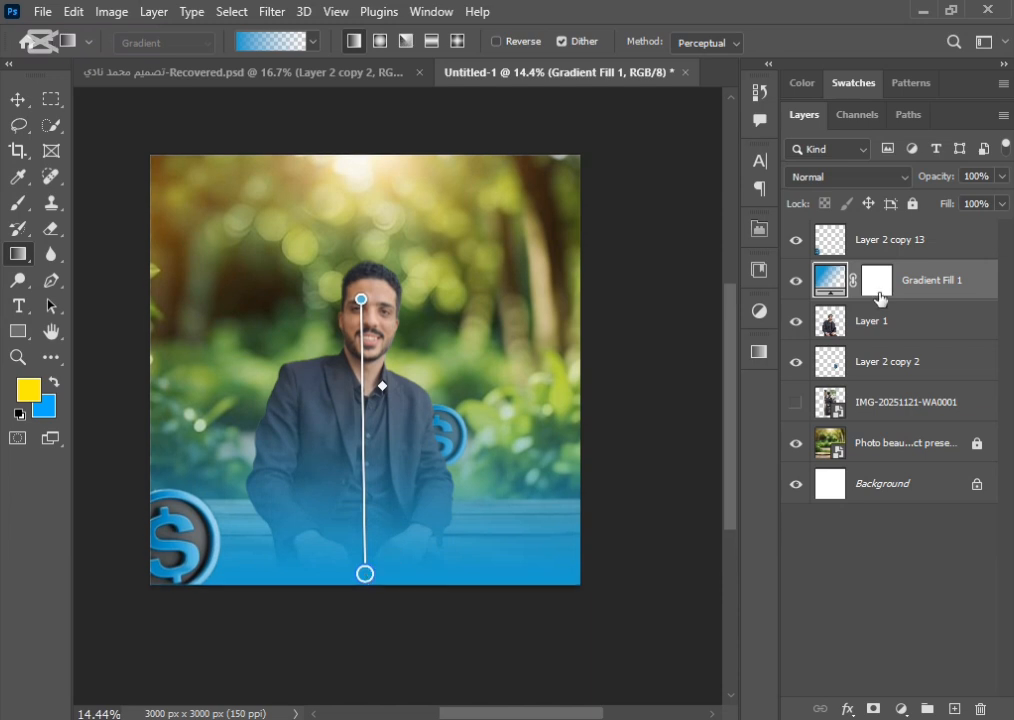
{"action": "mouse_move", "coordinate": [367, 497]}
{"action": "left_mouse_down"}
{"action": "mouse_move", "coordinate": [362, 450]}
{"action": "mouse_move", "coordinate": [362, 485]}
{"action": "left_mouse_up"}
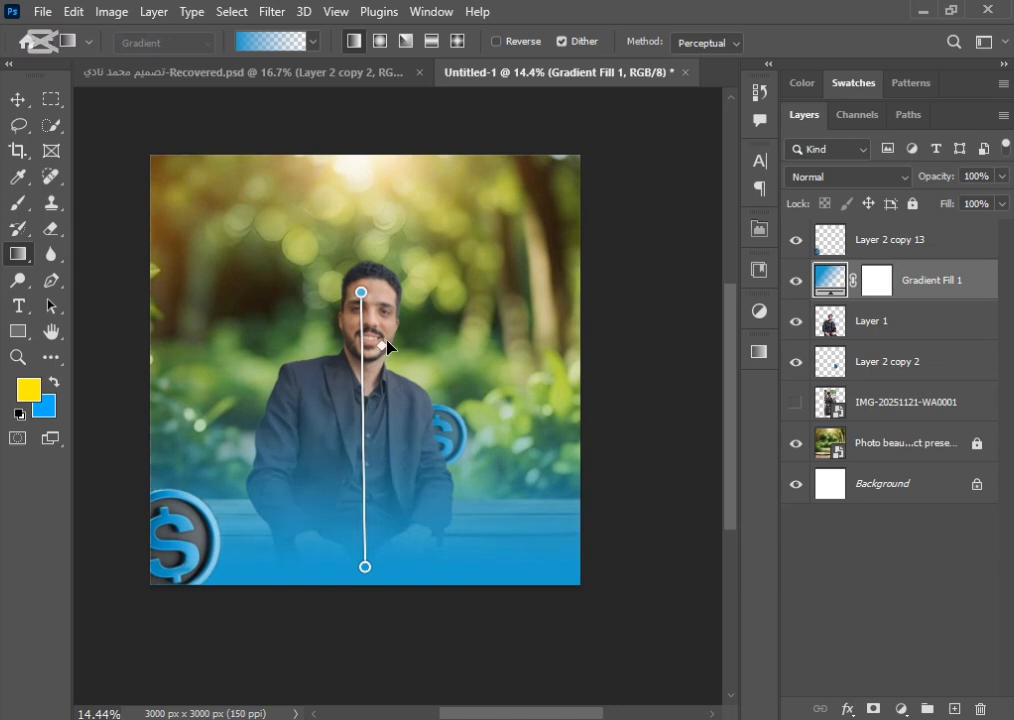
{"action": "left_click_drag", "start_coordinate": [366, 569], "coordinate": [364, 582]}
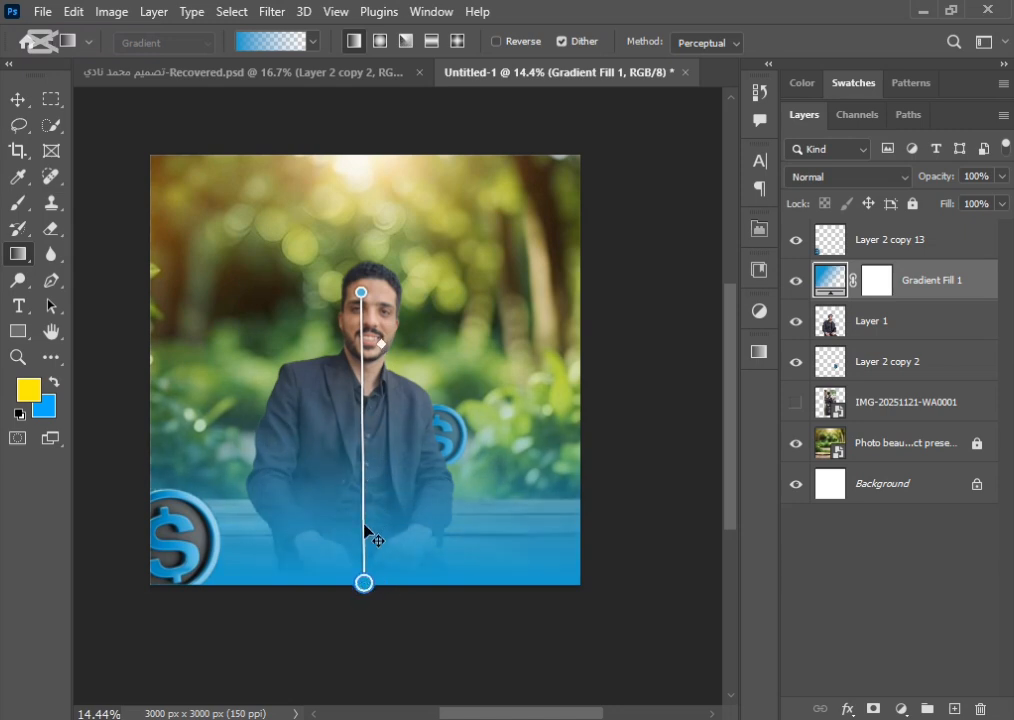
Step: Add a colour stop in the gradient's lower part, colour it 0089c1 from the coin, and shift it slightly upward
{"action": "left_click", "coordinate": [363, 549]}
{"action": "left_click_drag", "start_coordinate": [364, 550], "coordinate": [363, 534]}
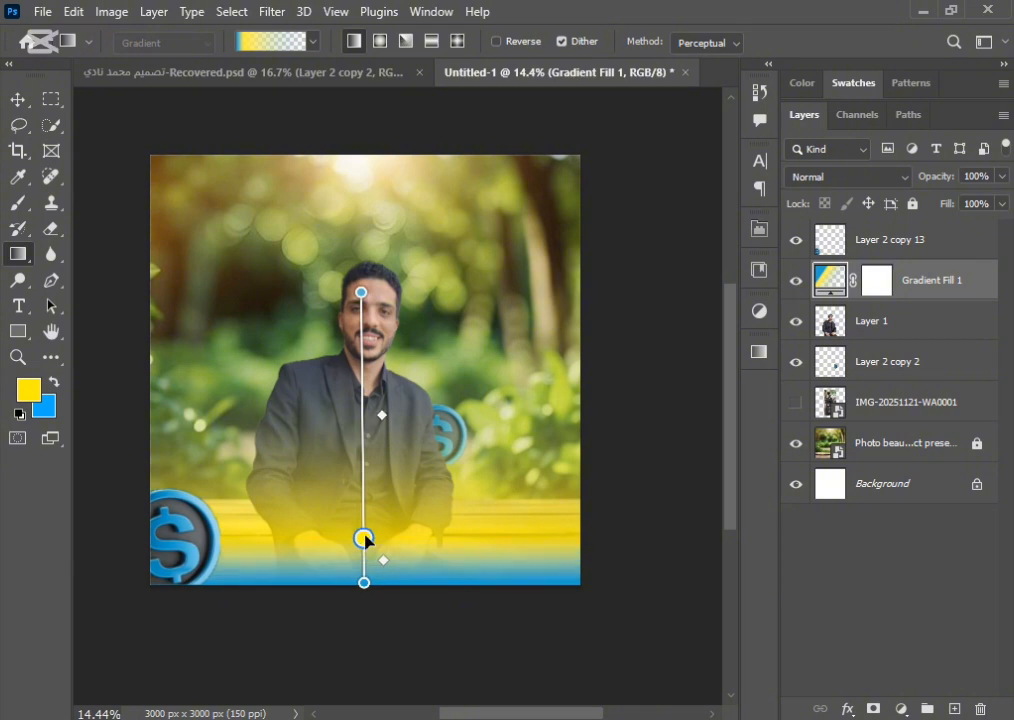
{"action": "double_click", "coordinate": [363, 534]}
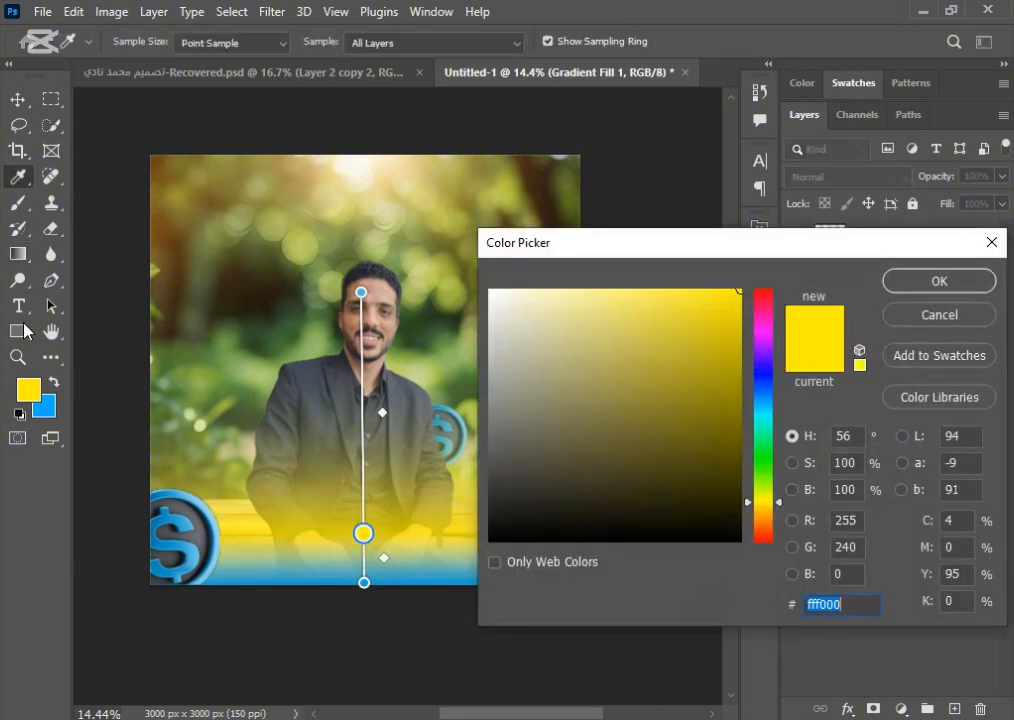
{"action": "left_click", "coordinate": [160, 489]}
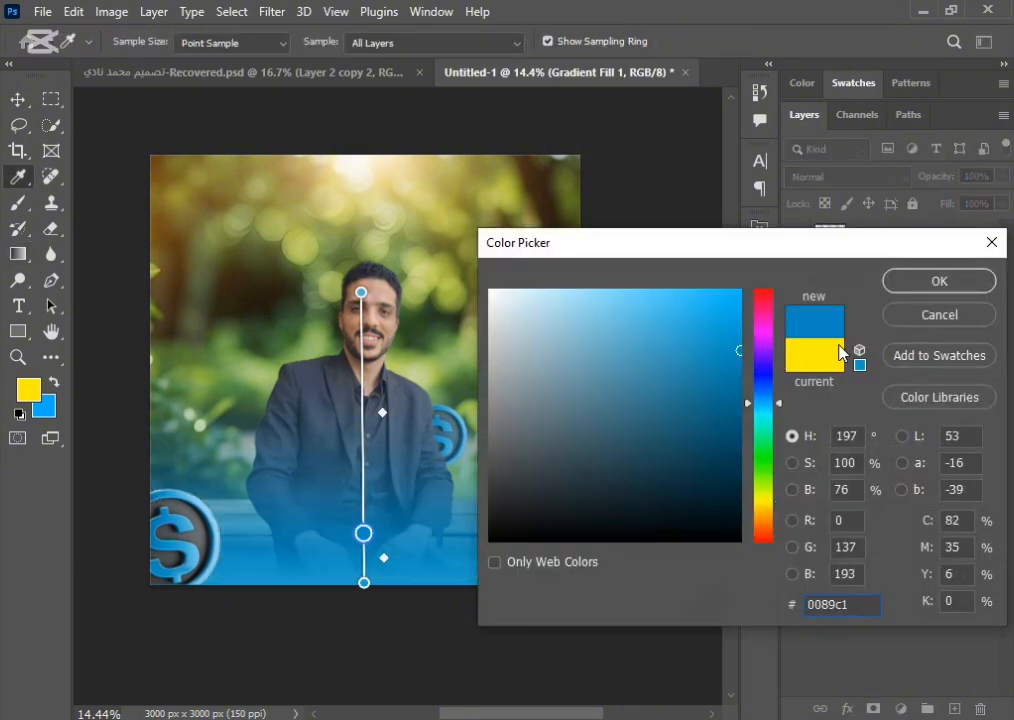
{"action": "left_click", "coordinate": [937, 283]}
{"action": "left_click_drag", "start_coordinate": [364, 534], "coordinate": [364, 522]}
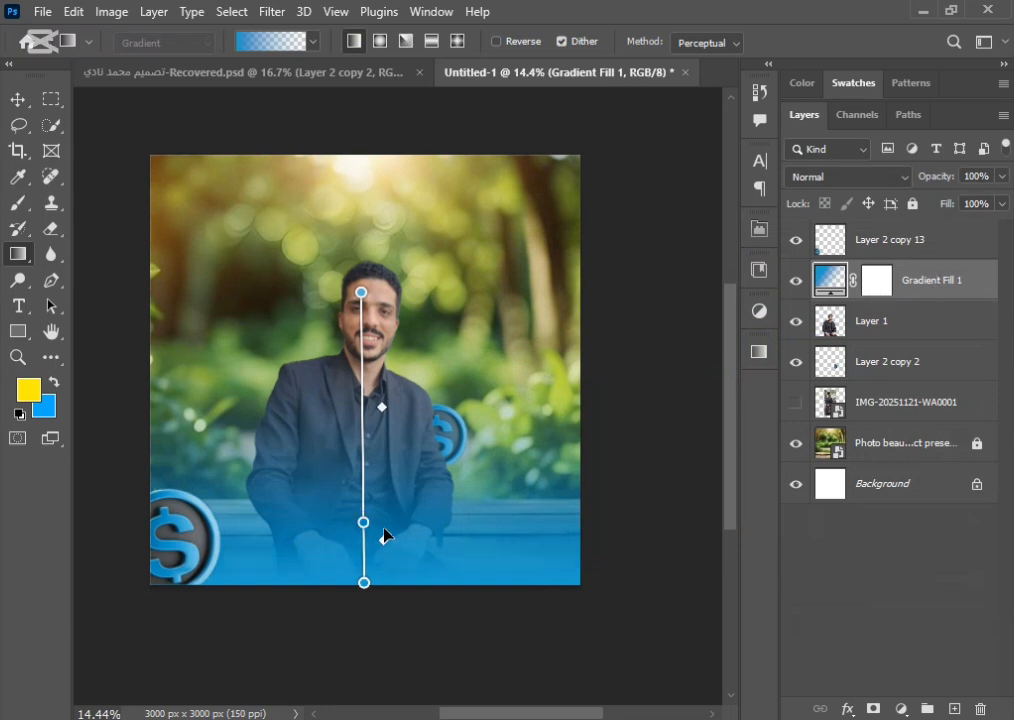
{"action": "left_click_drag", "start_coordinate": [366, 515], "coordinate": [386, 533]}
{"action": "left_click", "coordinate": [650, 602]}
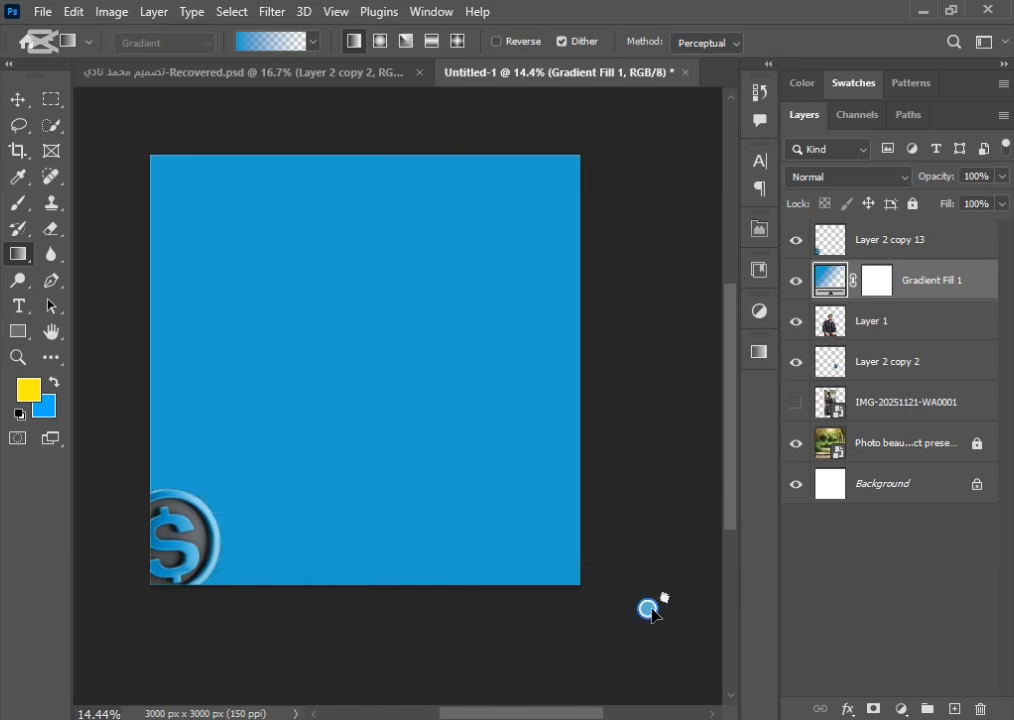
{"action": "left_click", "coordinate": [17, 98]}
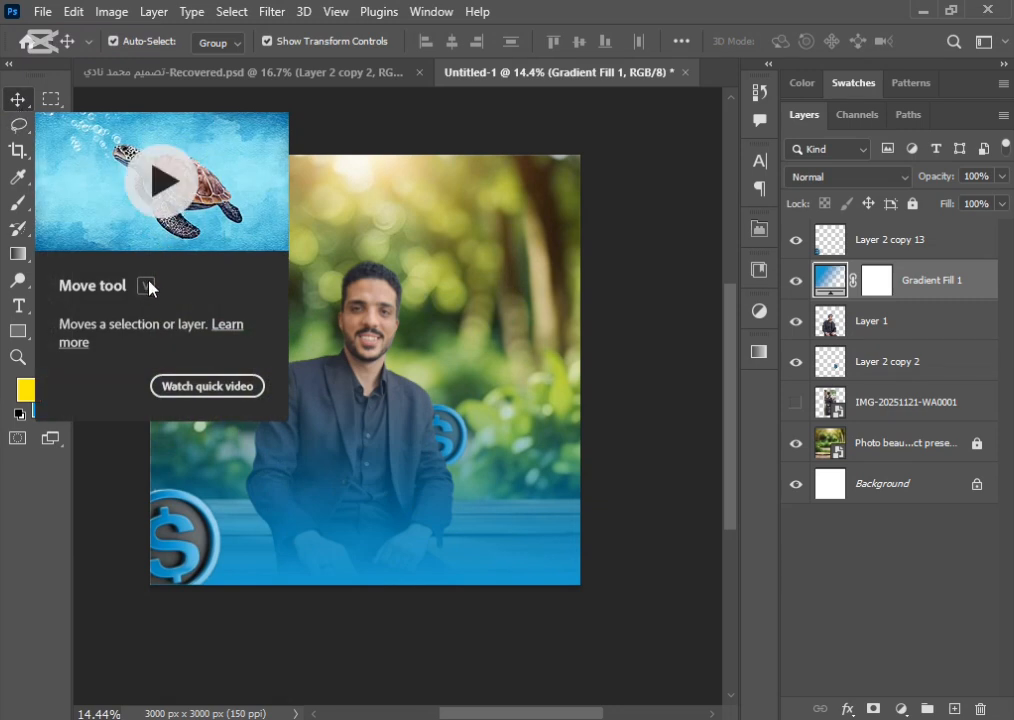
{"action": "key", "text": "m"}
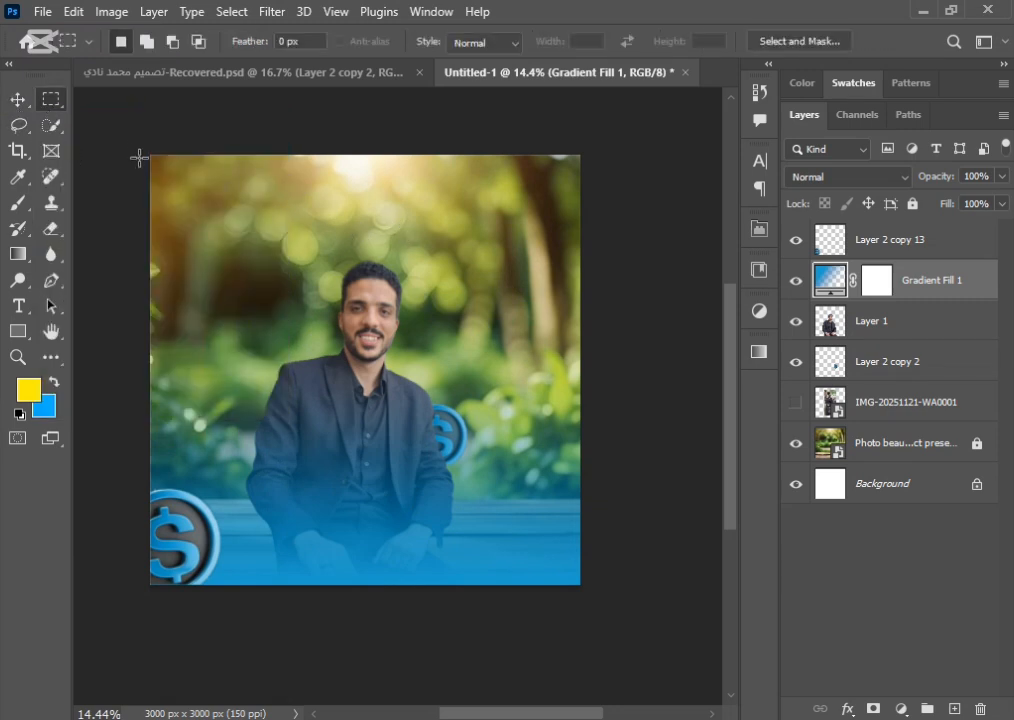
{"action": "key", "text": "v"}
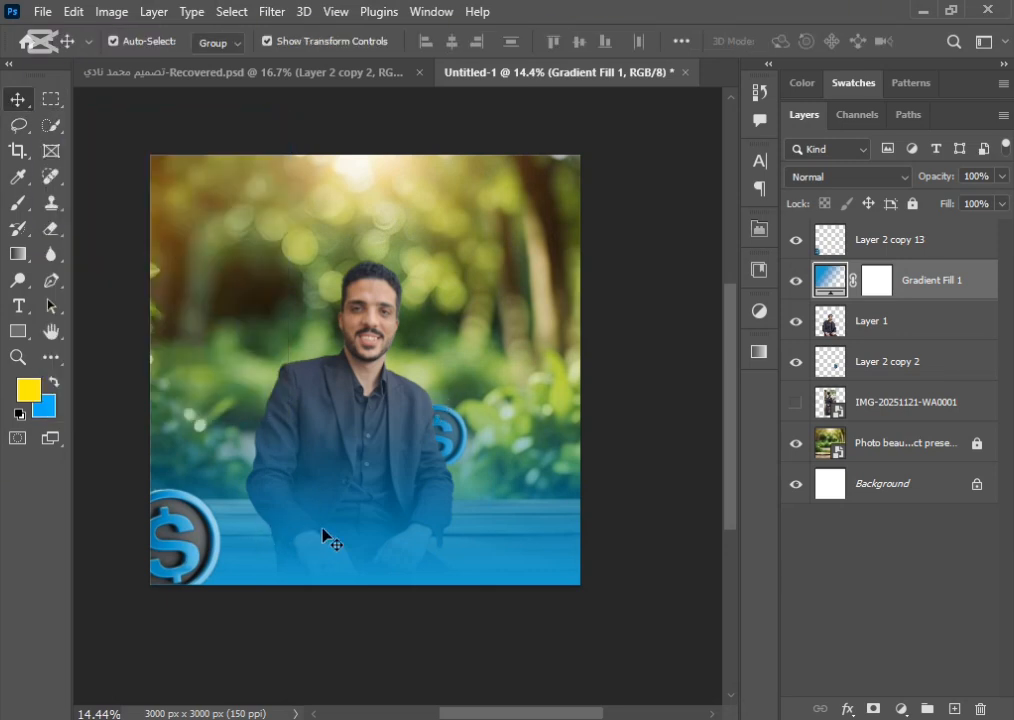
Step: Compare the blue gradient and layout of Untitled-1 with the finished poster
{"action": "left_click", "coordinate": [339, 84]}
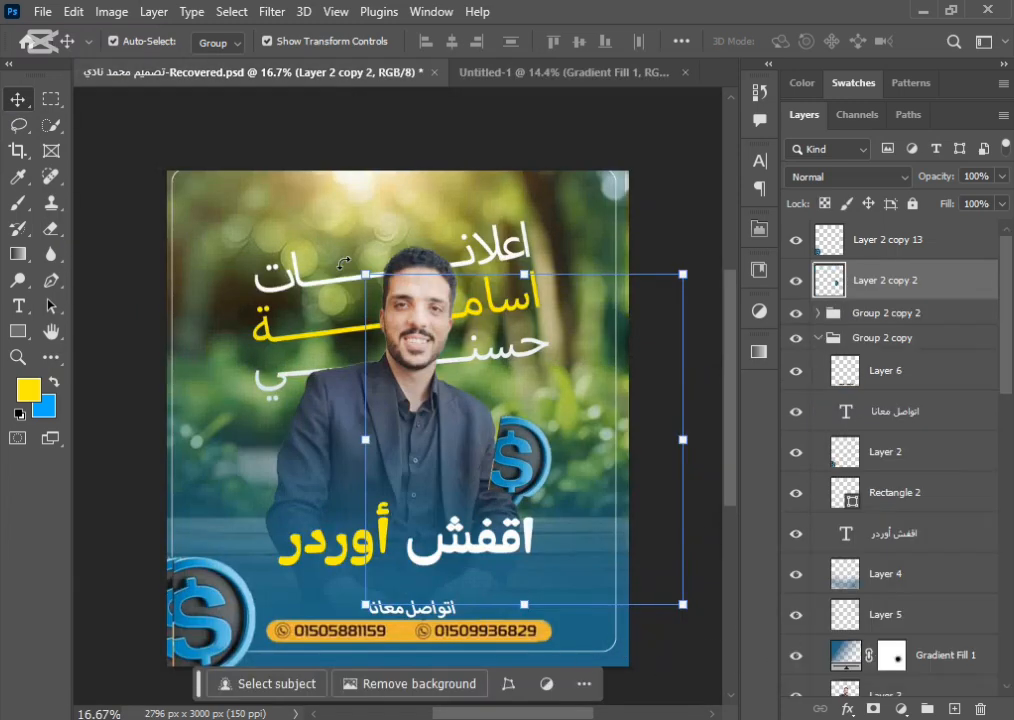
{"action": "left_click", "coordinate": [358, 163]}
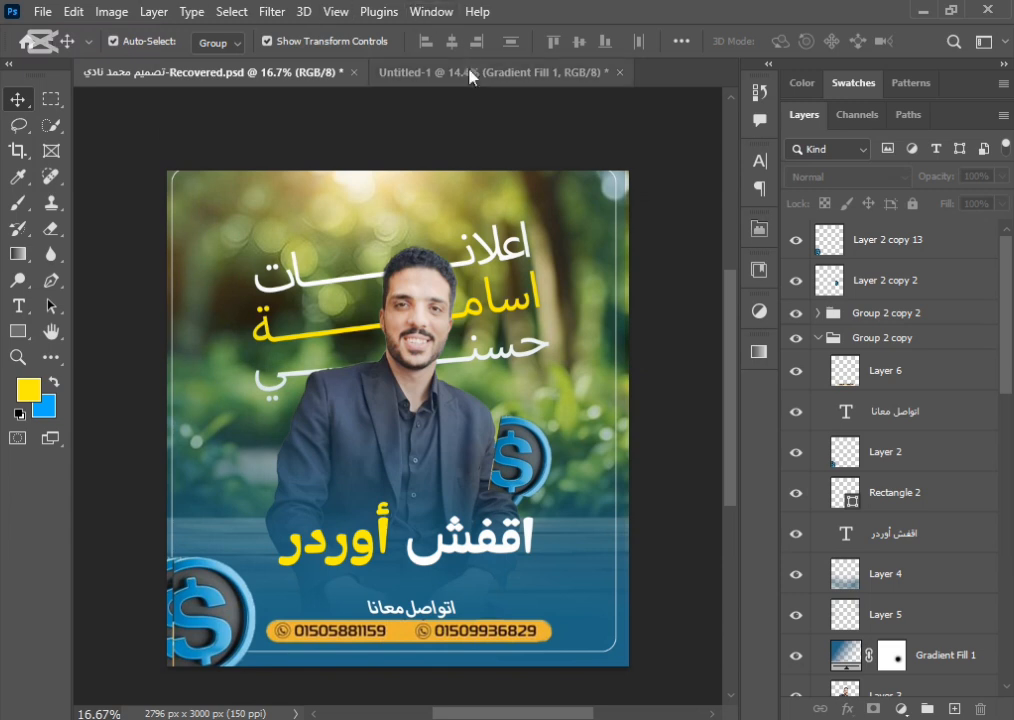
{"action": "left_click", "coordinate": [395, 72]}
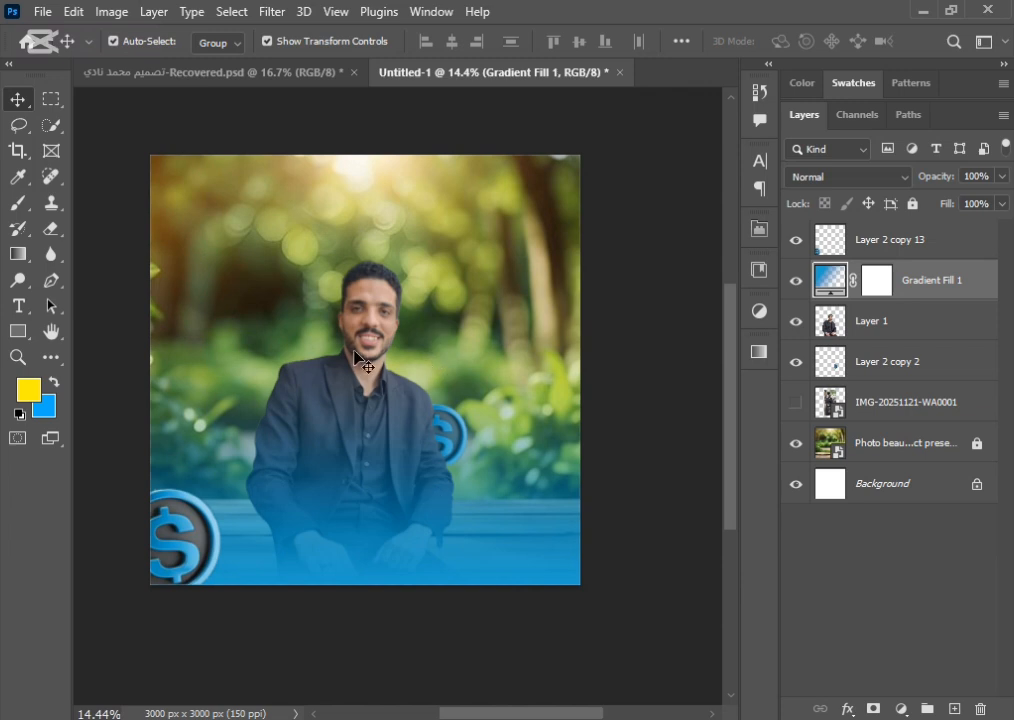
{"action": "left_click", "coordinate": [265, 74]}
{"action": "left_click", "coordinate": [448, 70]}
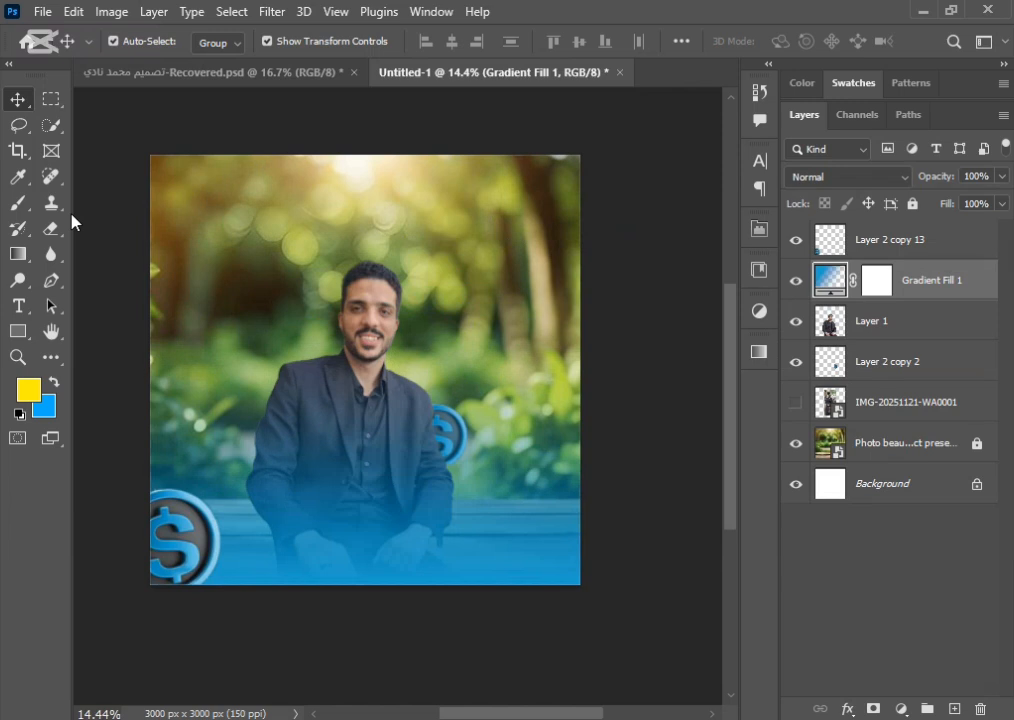
Step: Add the yellow 211.2 pt Myriad Arabic headline "اقفش اوردر" across the man's lower torso
{"action": "left_click", "coordinate": [18, 305]}
{"action": "left_click", "coordinate": [386, 480]}
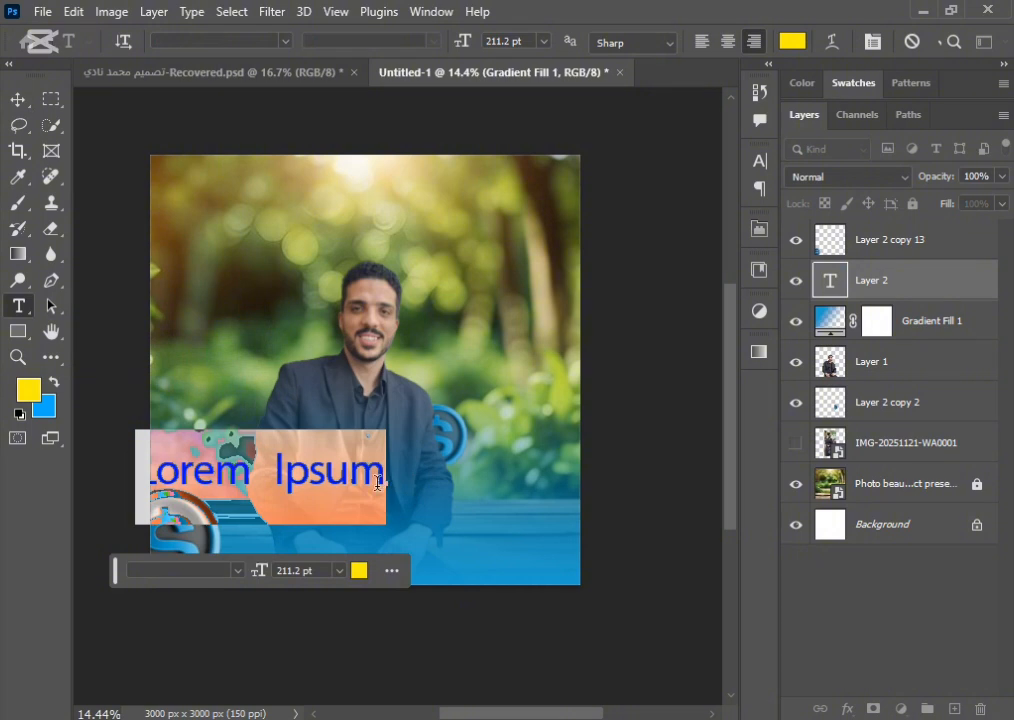
{"action": "type", "text": "اق"}
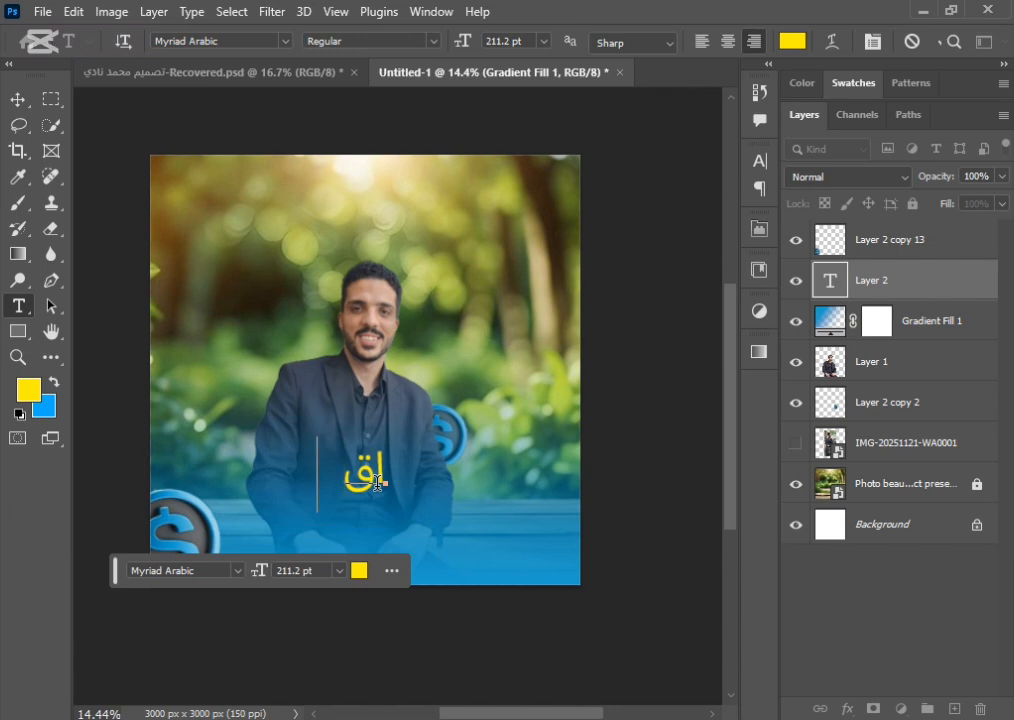
{"action": "type", "text": "فش"}
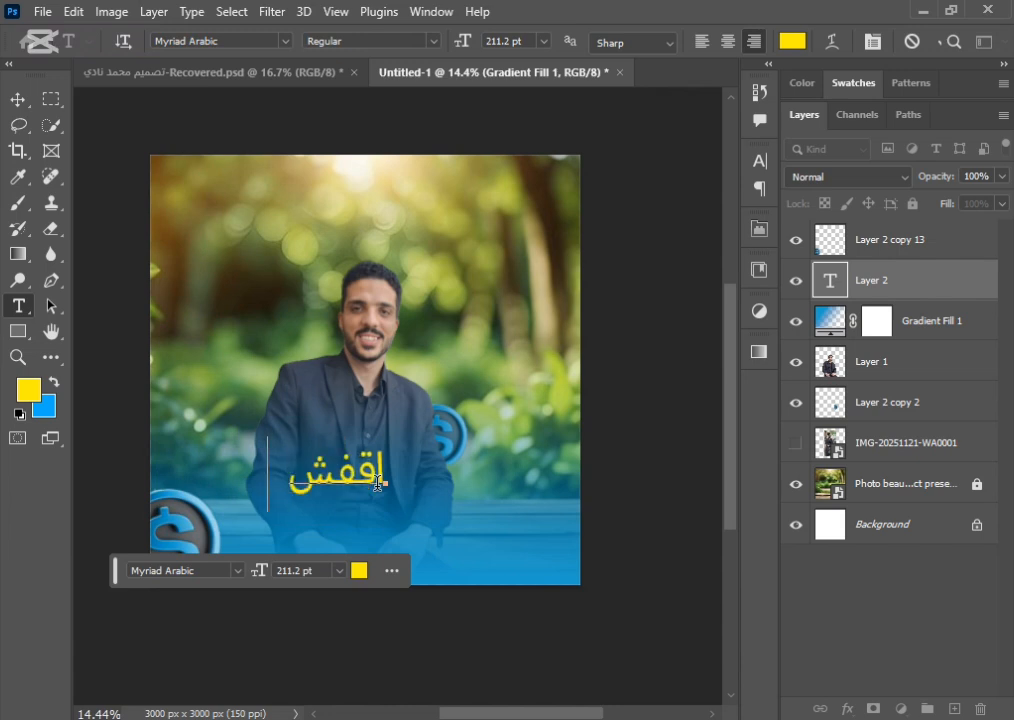
{"action": "type", "text": " اوردر"}
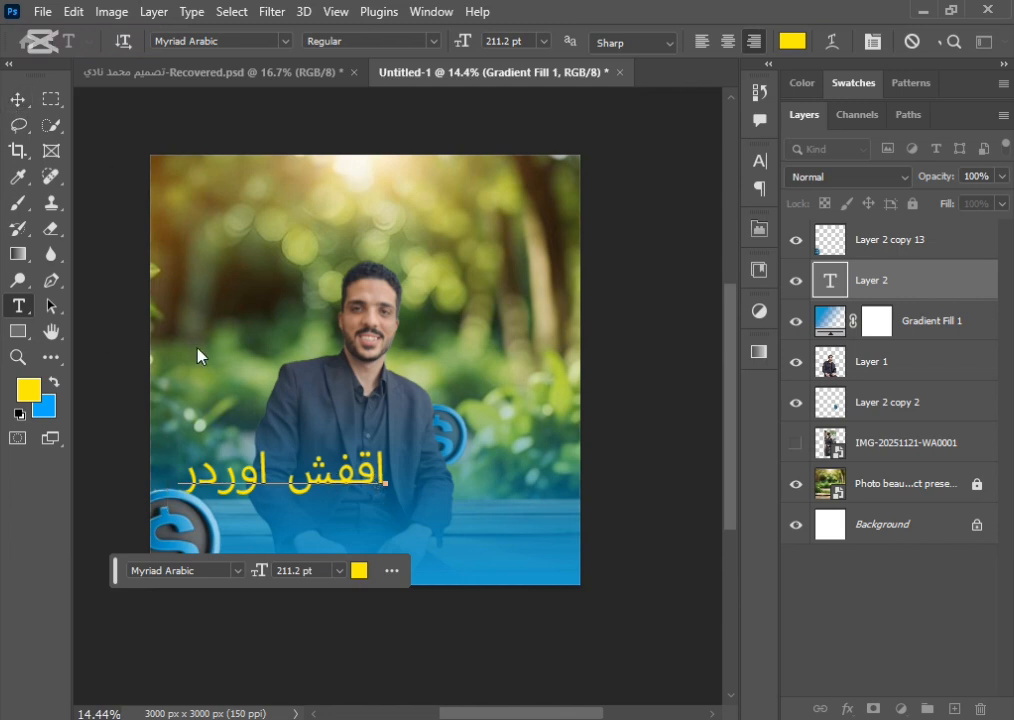
Step: Colour the headline word "اقفش" white (ffffff) and commit the text
{"action": "left_click_drag", "start_coordinate": [274, 470], "coordinate": [179, 472]}
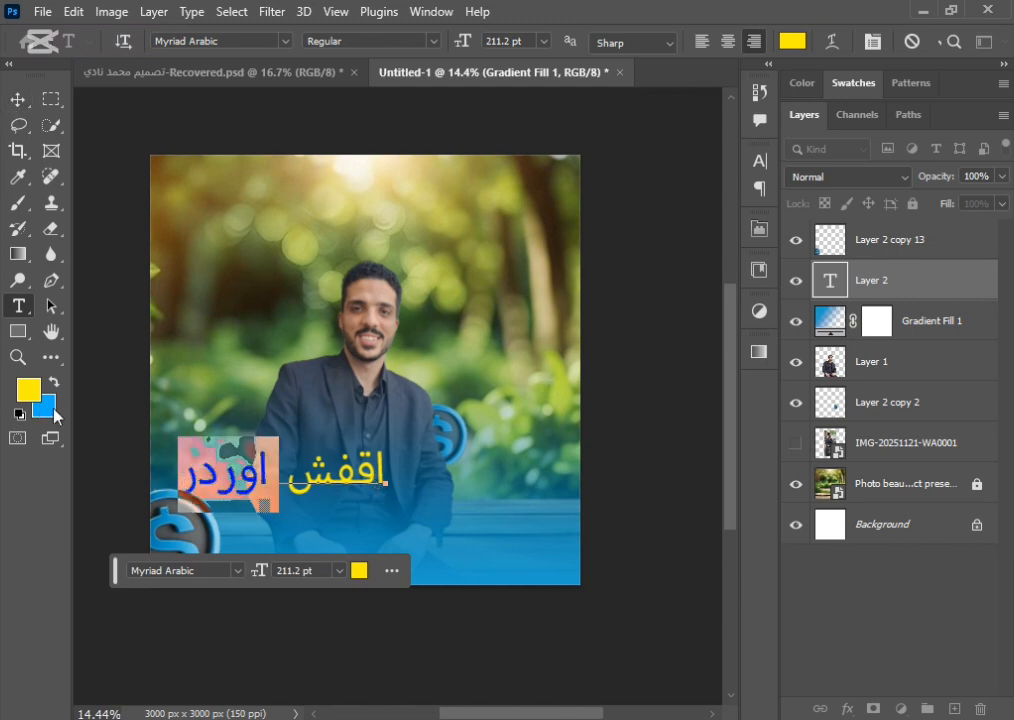
{"action": "left_click", "coordinate": [310, 472]}
{"action": "double_click", "coordinate": [345, 474]}
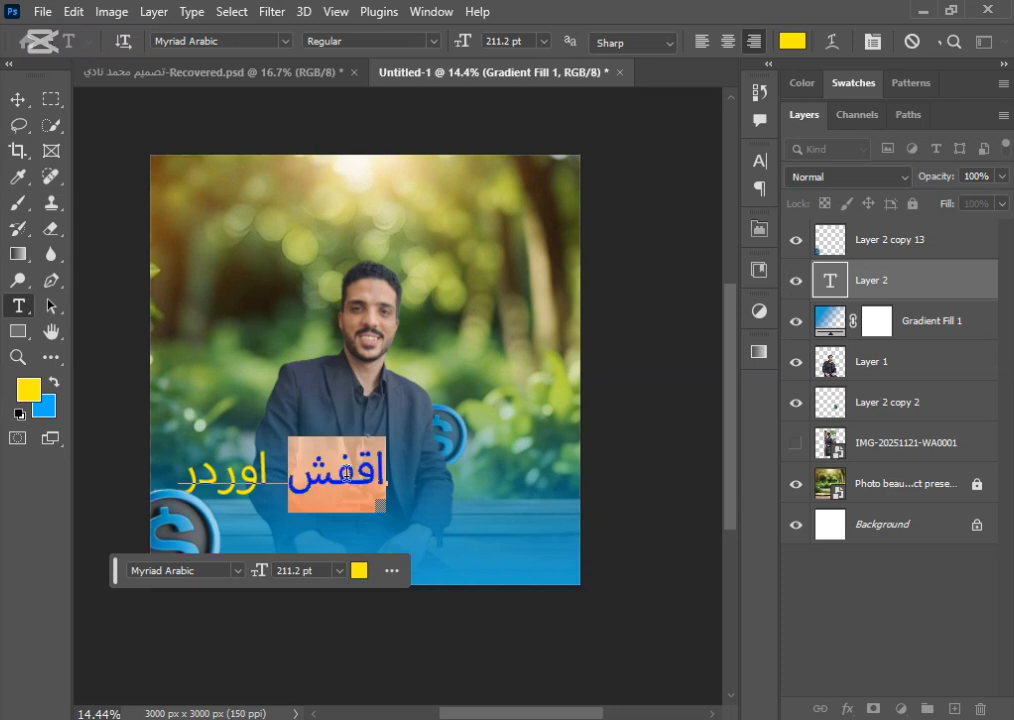
{"action": "left_click", "coordinate": [360, 572]}
{"action": "left_click_drag", "start_coordinate": [546, 396], "coordinate": [421, 226]}
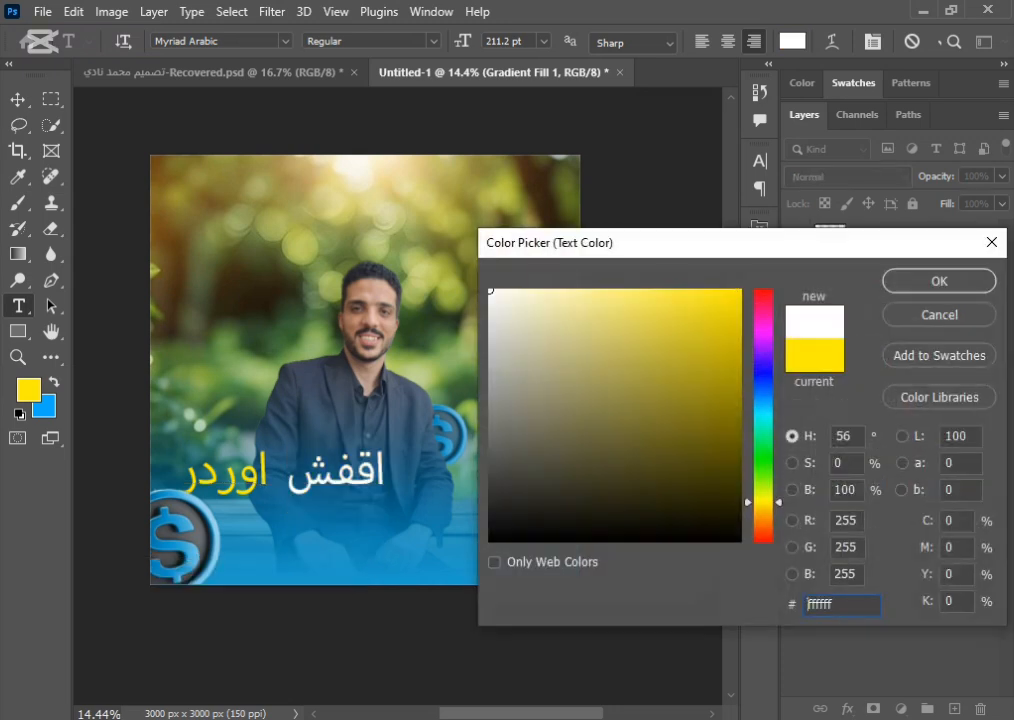
{"action": "key", "text": "Return"}
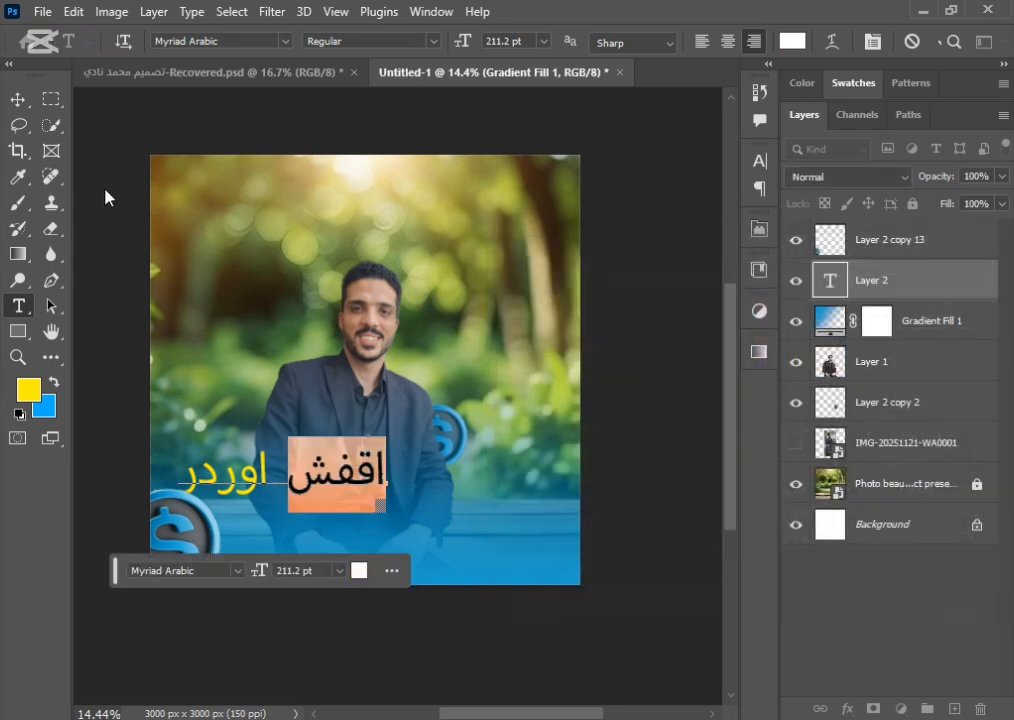
{"action": "left_click", "coordinate": [17, 99]}
Step: Change the headline "اقفش اوردر" to the Cooper Arabic font
{"action": "scroll", "coordinate": [358, 494], "scroll_direction": "down", "scroll_amount": 3}
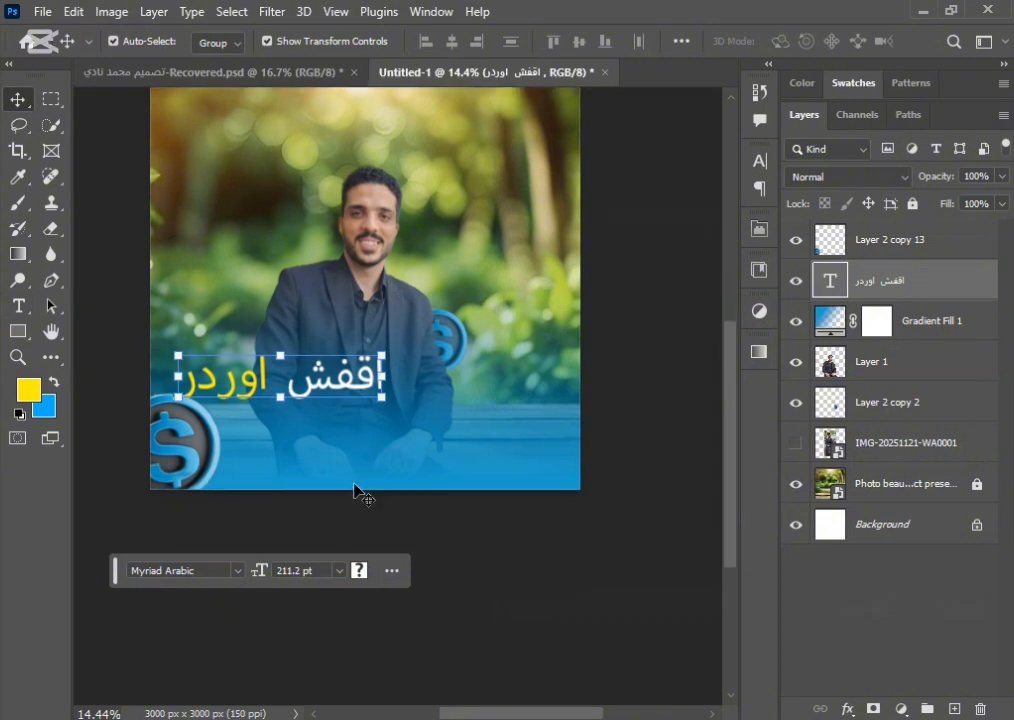
{"action": "left_click_drag", "start_coordinate": [118, 570], "coordinate": [155, 357]}
{"action": "scroll", "coordinate": [183, 447], "scroll_direction": "down", "scroll_amount": 3}
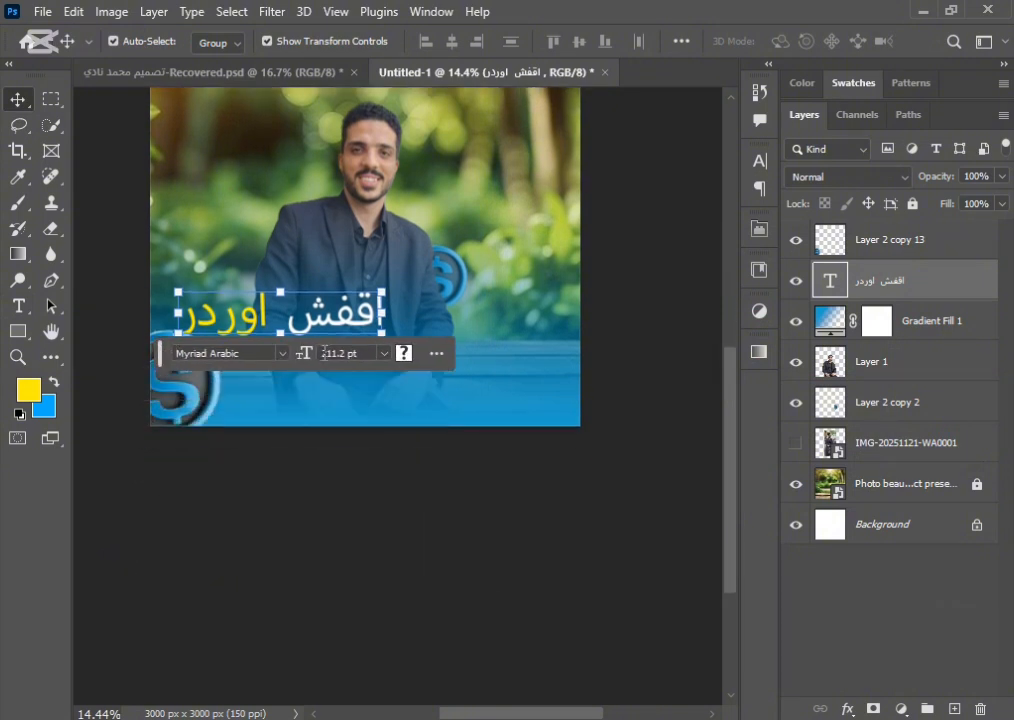
{"action": "left_click", "coordinate": [284, 354]}
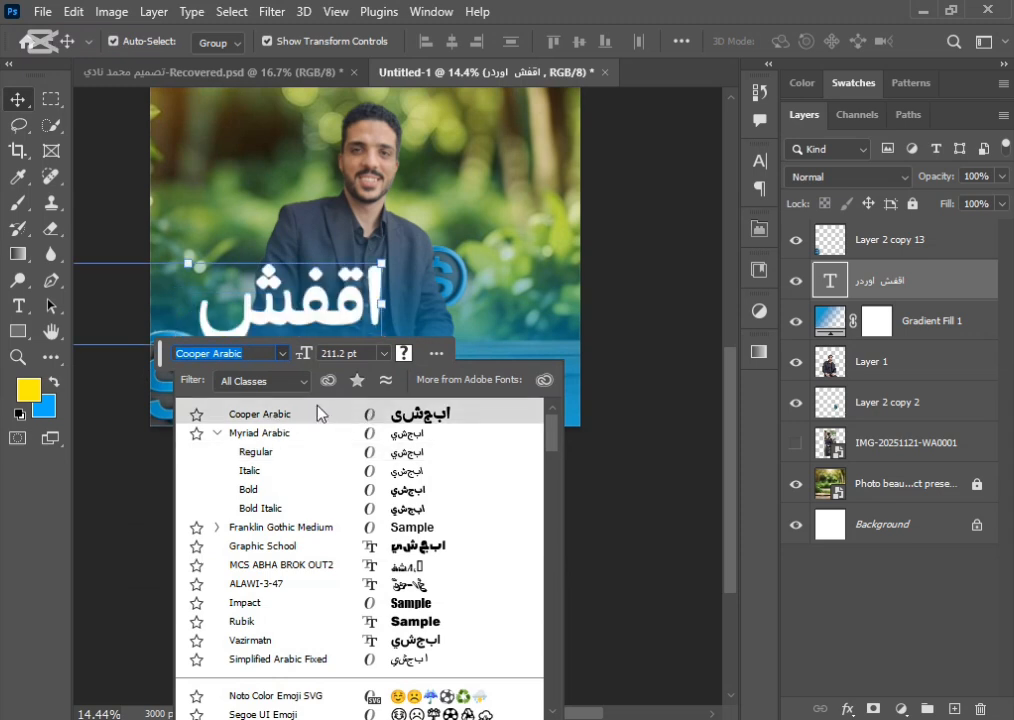
{"action": "left_click", "coordinate": [321, 413]}
{"action": "scroll", "coordinate": [278, 389], "scroll_direction": "up", "scroll_amount": 5}
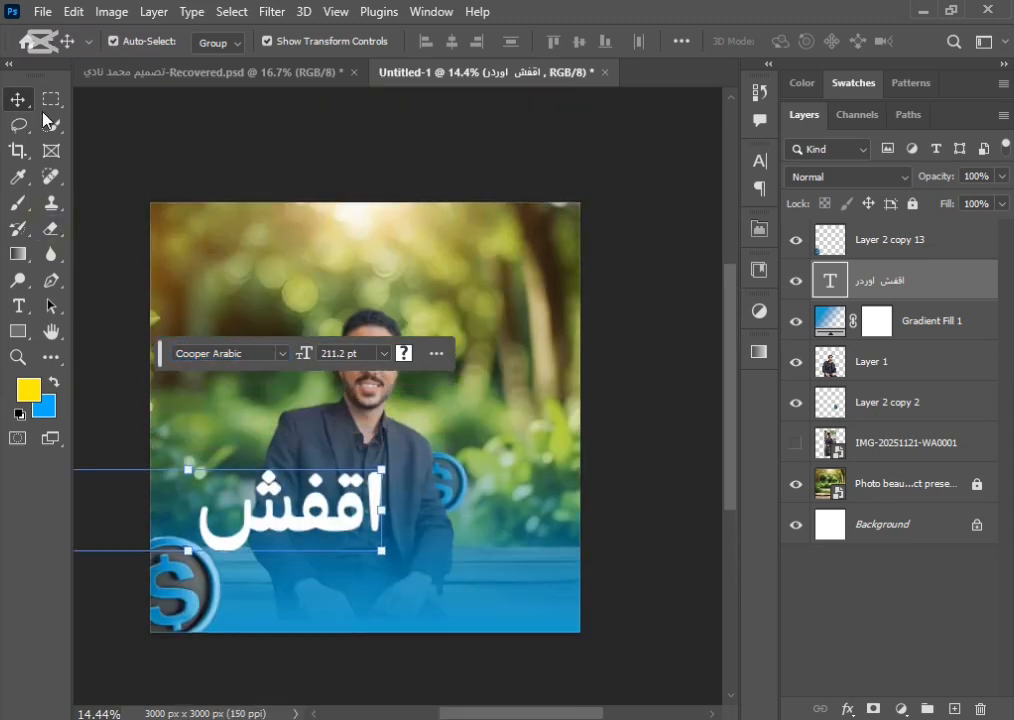
Step: Scale the headline down to 138.23 pt and place it across the man's lower torso, above the bench
{"action": "scroll", "coordinate": [288, 352], "scroll_direction": "down", "scroll_amount": 1}
{"action": "left_click_drag", "start_coordinate": [313, 476], "coordinate": [439, 458]}
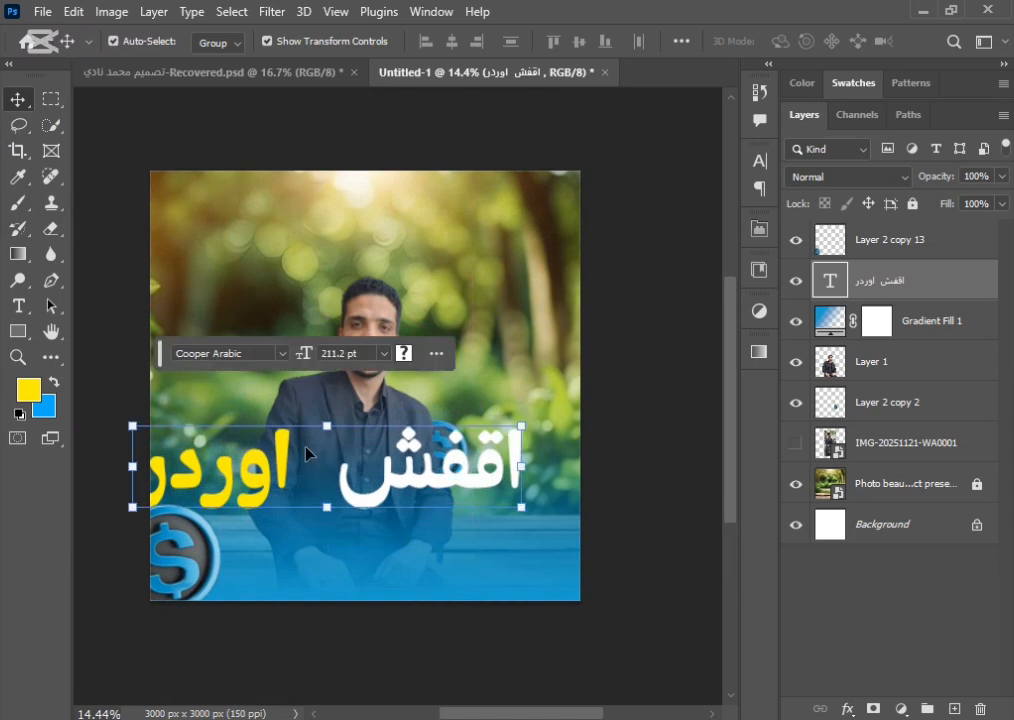
{"action": "left_click_drag", "start_coordinate": [516, 425], "coordinate": [405, 493]}
{"action": "left_click_drag", "start_coordinate": [346, 521], "coordinate": [439, 536]}
{"action": "left_click_drag", "start_coordinate": [512, 466], "coordinate": [475, 474]}
{"action": "left_click_drag", "start_coordinate": [411, 518], "coordinate": [385, 521]}
{"action": "left_click", "coordinate": [343, 574]}
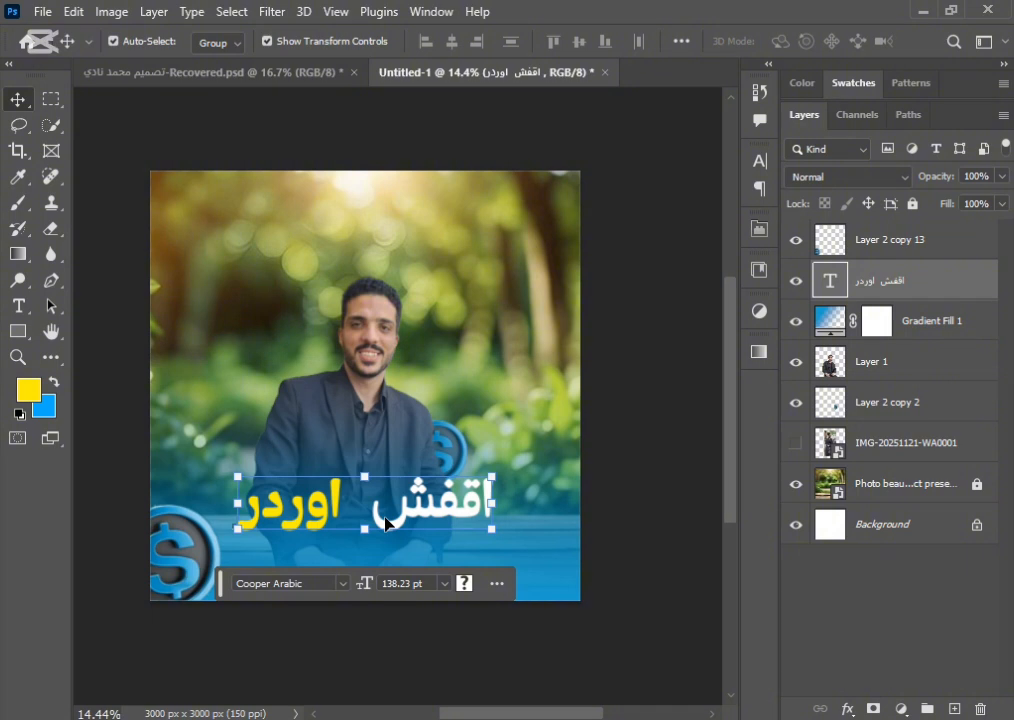
Step: Scale the headline to about 85.4% and centre it horizontally on the canvas at X 1500, Y 2318 px
{"action": "mouse_move", "coordinate": [240, 476]}
{"action": "left_mouse_down"}
{"action": "mouse_move", "coordinate": [248, 479]}
{"action": "mouse_move", "coordinate": [237, 483]}
{"action": "left_mouse_up"}
{"action": "left_click_drag", "start_coordinate": [358, 521], "coordinate": [363, 530]}
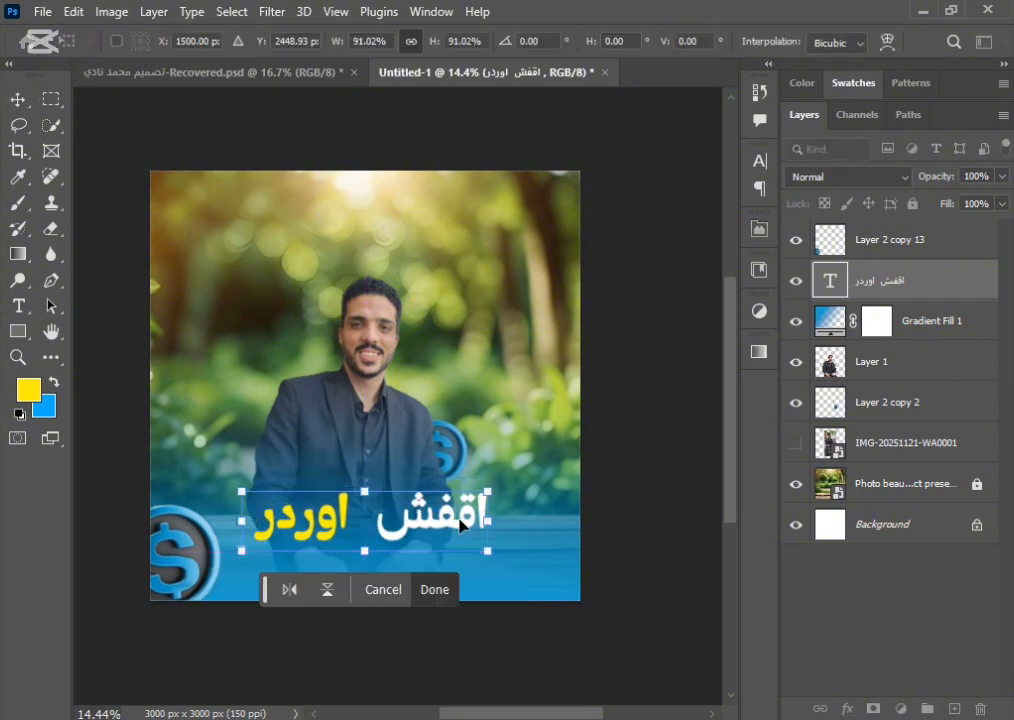
{"action": "left_click_drag", "start_coordinate": [459, 524], "coordinate": [447, 508]}
{"action": "left_click_drag", "start_coordinate": [246, 472], "coordinate": [260, 476]}
{"action": "left_click_drag", "start_coordinate": [346, 510], "coordinate": [335, 507]}
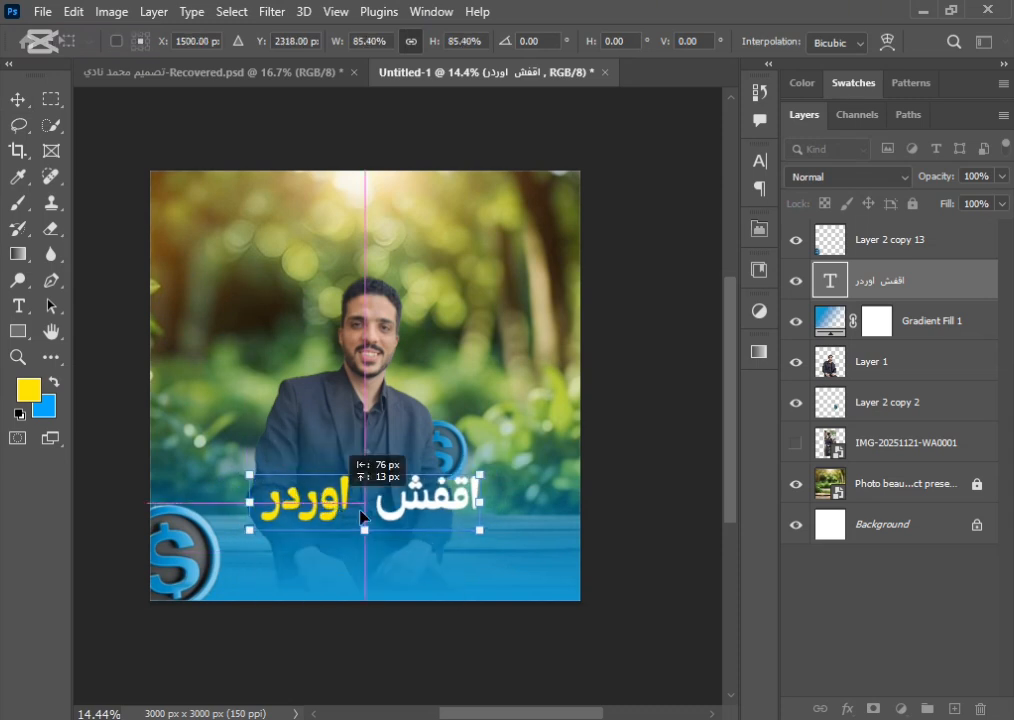
{"action": "left_click", "coordinate": [432, 589]}
{"action": "scroll", "coordinate": [550, 630], "scroll_direction": "down", "scroll_amount": 1}
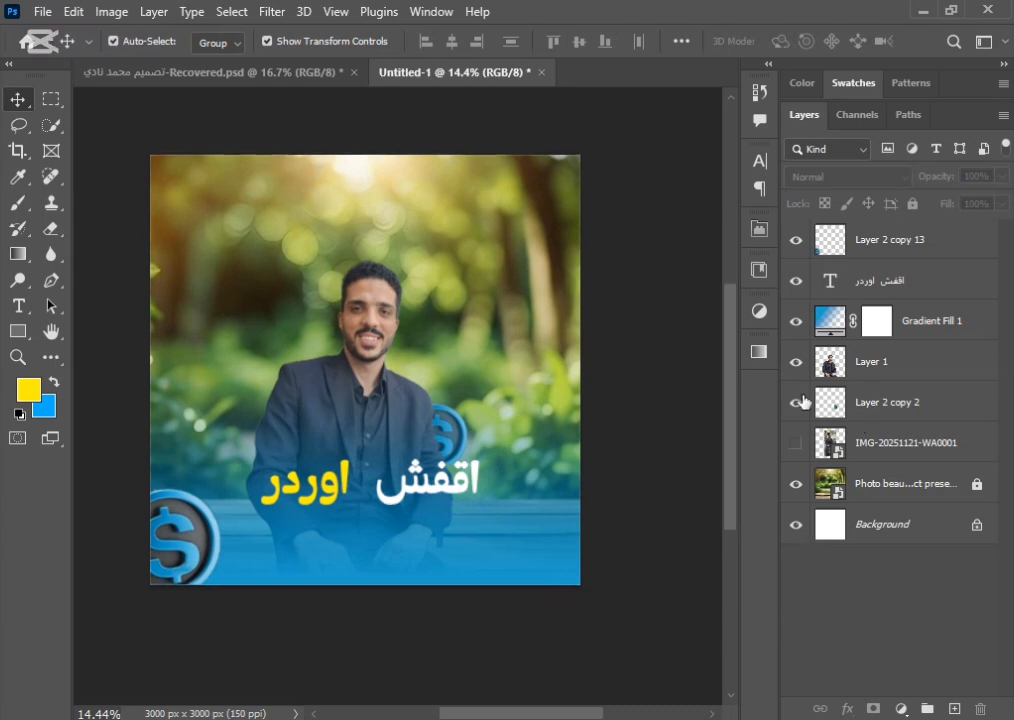
Step: Switch to the finished poster and examine its layer stack for the contact elements and frame
{"action": "left_click", "coordinate": [231, 72]}
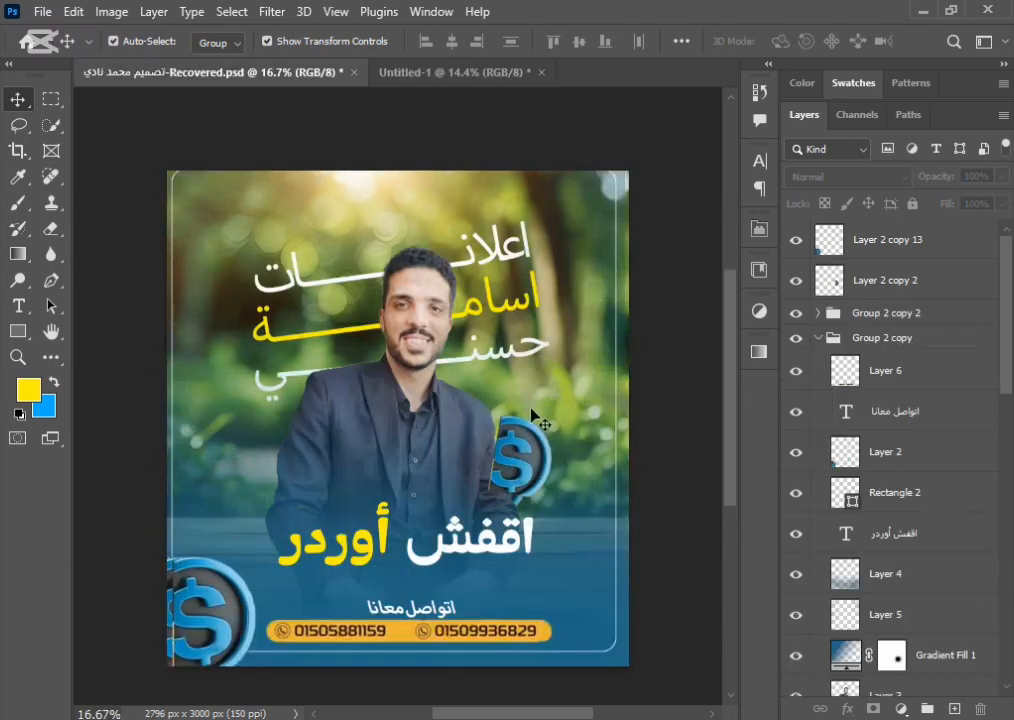
{"action": "left_click", "coordinate": [507, 628]}
{"action": "scroll", "coordinate": [880, 492], "scroll_direction": "down", "scroll_amount": 5}
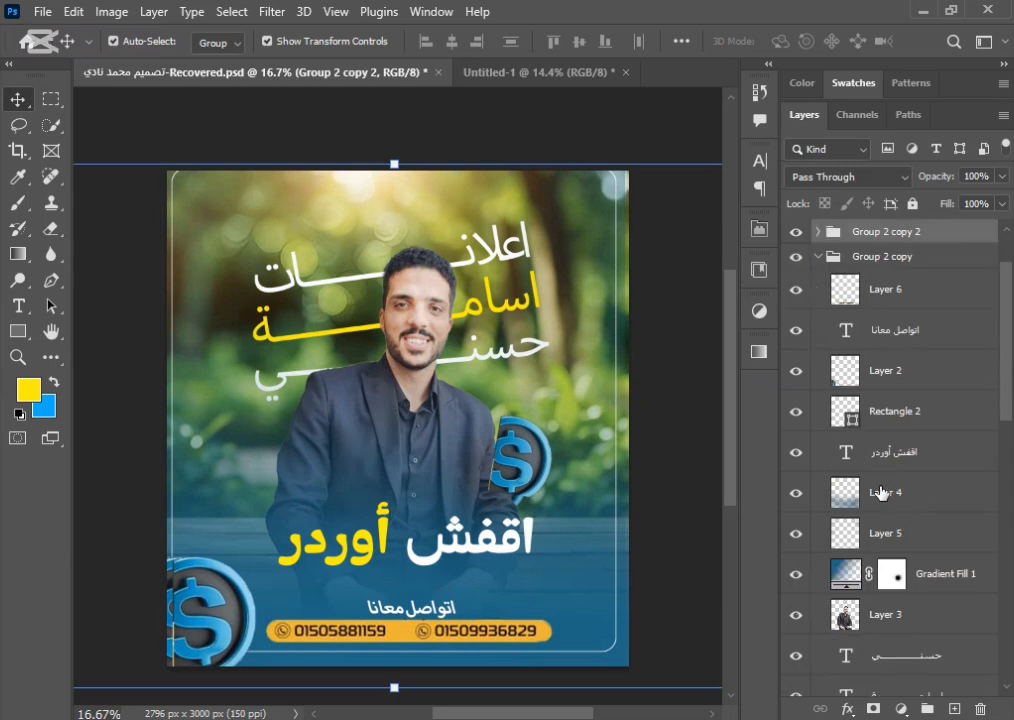
{"action": "scroll", "coordinate": [880, 492], "scroll_direction": "down", "scroll_amount": 7}
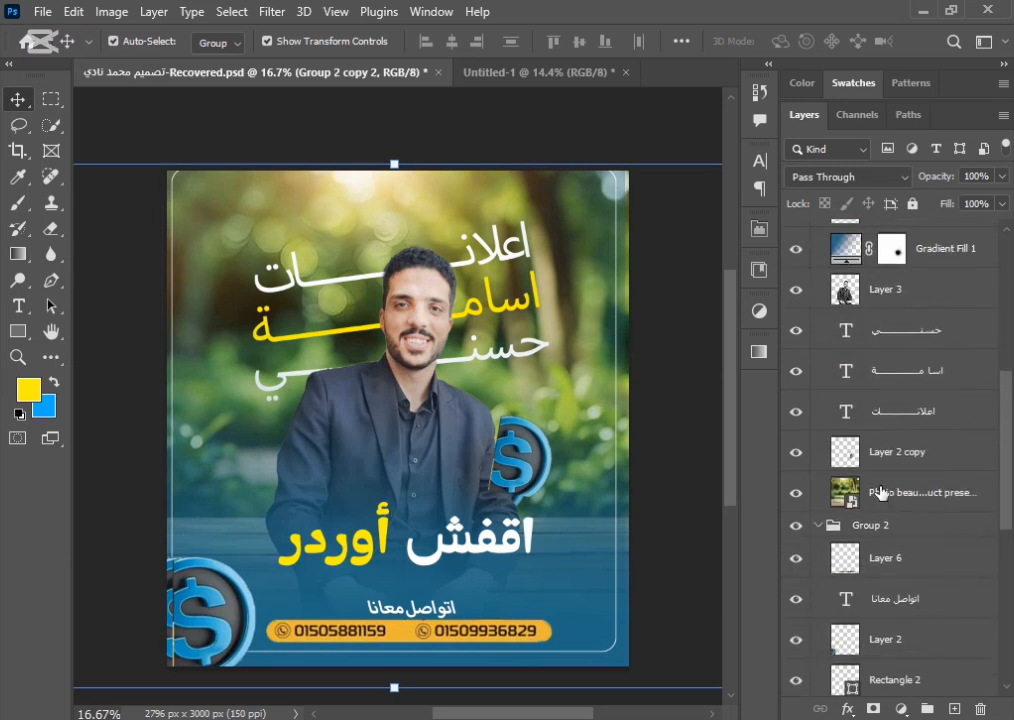
{"action": "scroll", "coordinate": [880, 490], "scroll_direction": "down", "scroll_amount": 2}
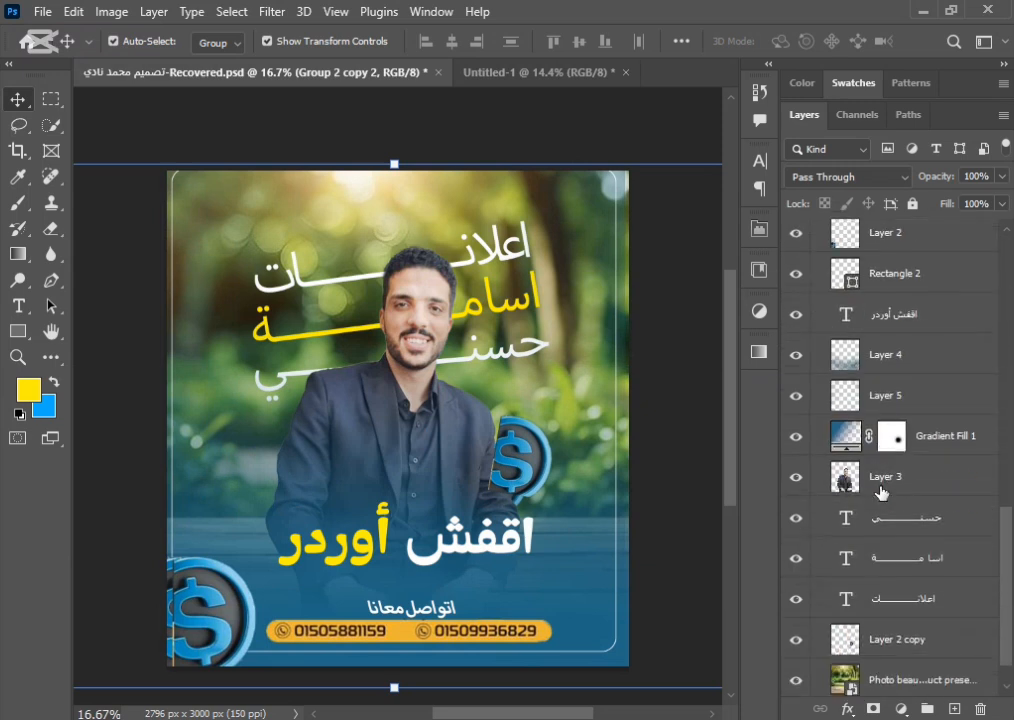
{"action": "scroll", "coordinate": [880, 492], "scroll_direction": "up", "scroll_amount": 7}
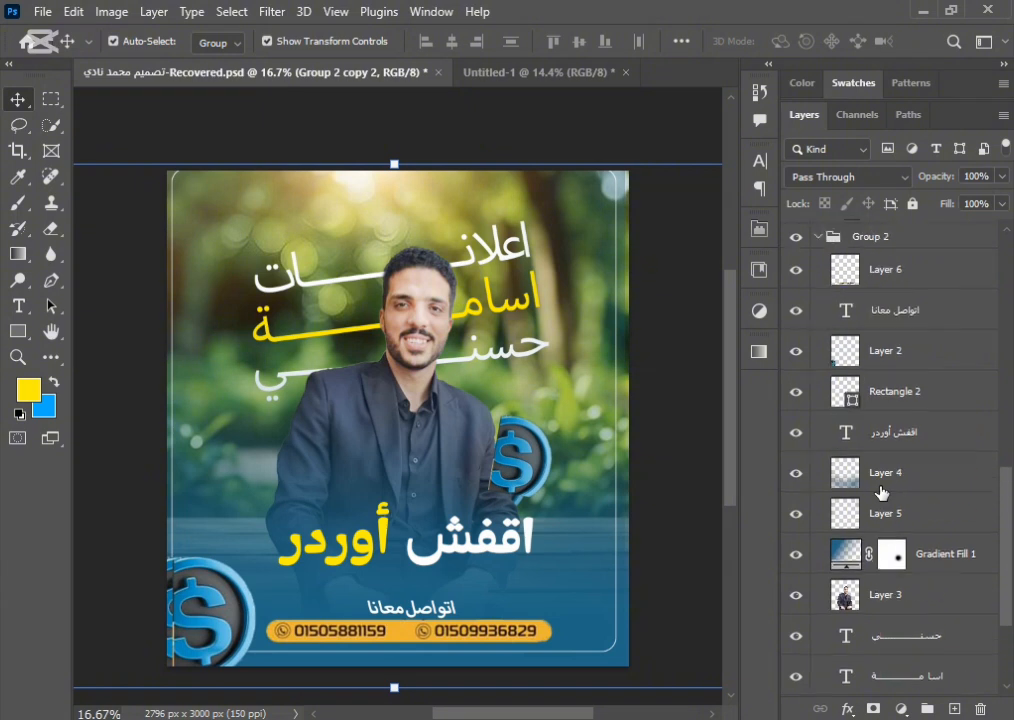
{"action": "scroll", "coordinate": [880, 492], "scroll_direction": "up", "scroll_amount": 9}
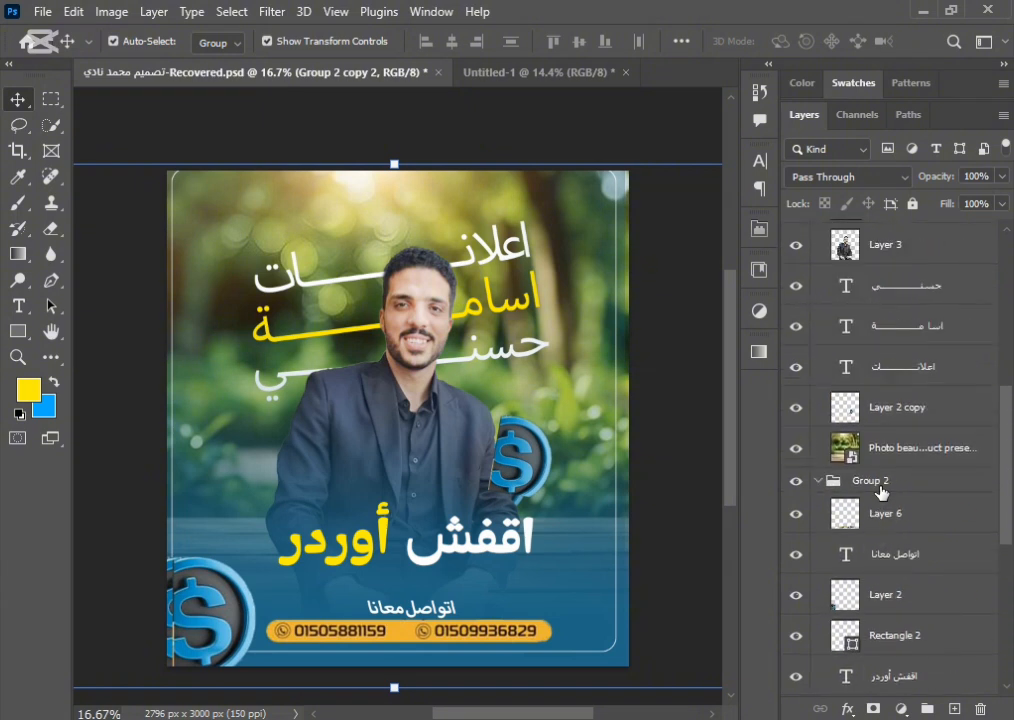
{"action": "scroll", "coordinate": [880, 490], "scroll_direction": "up", "scroll_amount": 3}
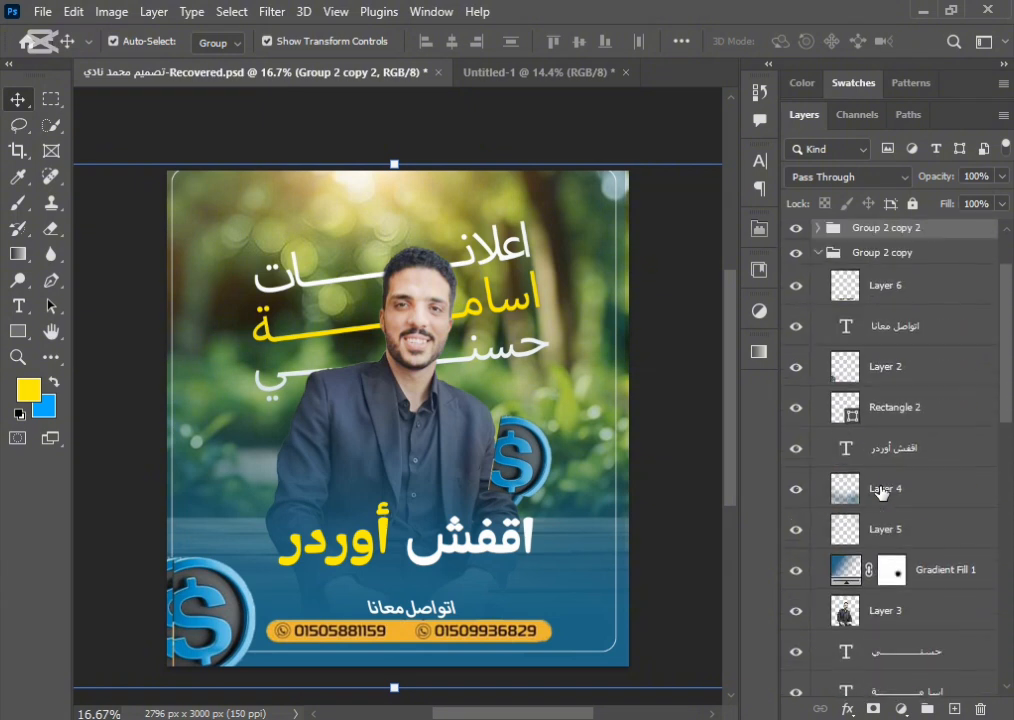
{"action": "left_click", "coordinate": [873, 412]}
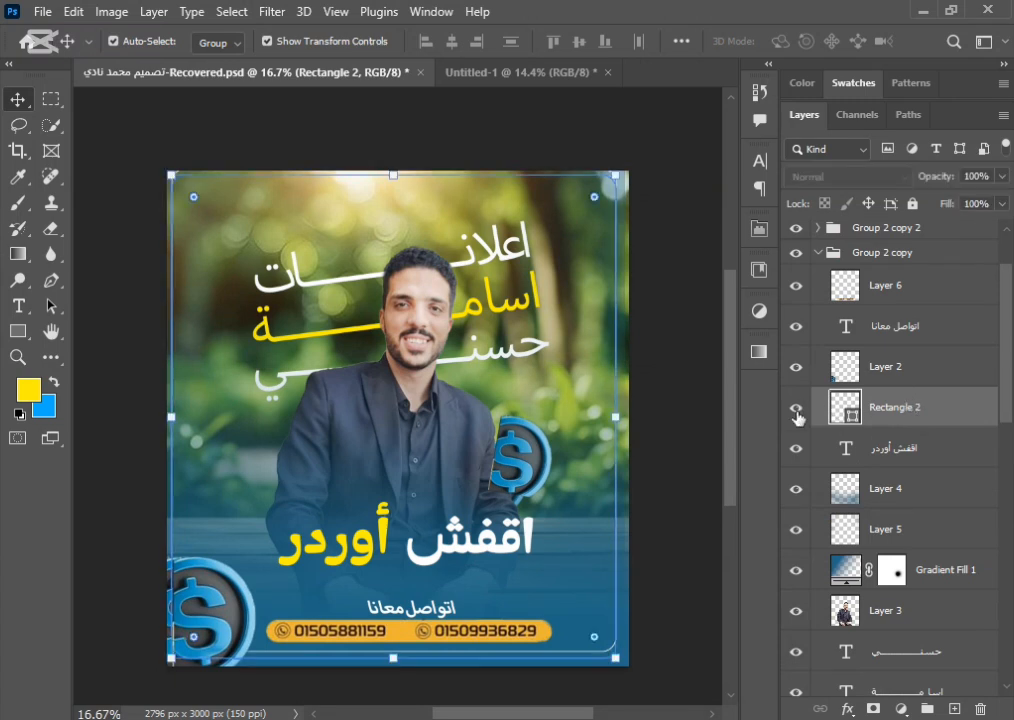
{"action": "scroll", "coordinate": [830, 410], "scroll_direction": "up", "scroll_amount": 2}
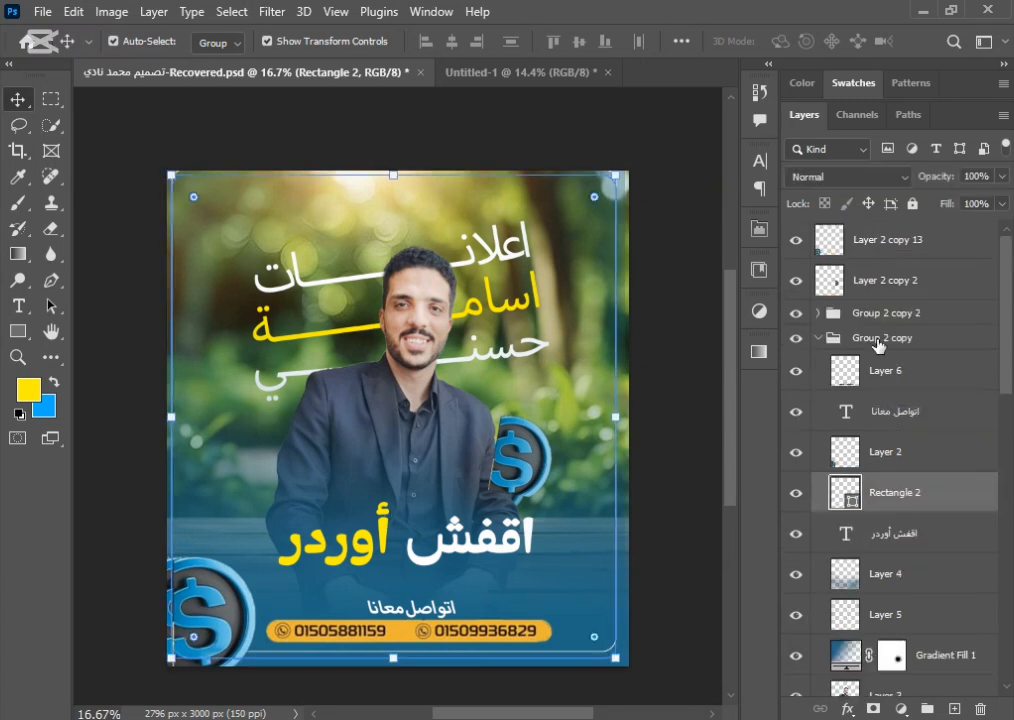
Step: Take the yellow contact-number bar, Layer 6, out of Group 2 copy 2 and copy it into Untitled-1 below the headline
{"action": "left_click", "coordinate": [818, 313]}
{"action": "left_click", "coordinate": [878, 356]}
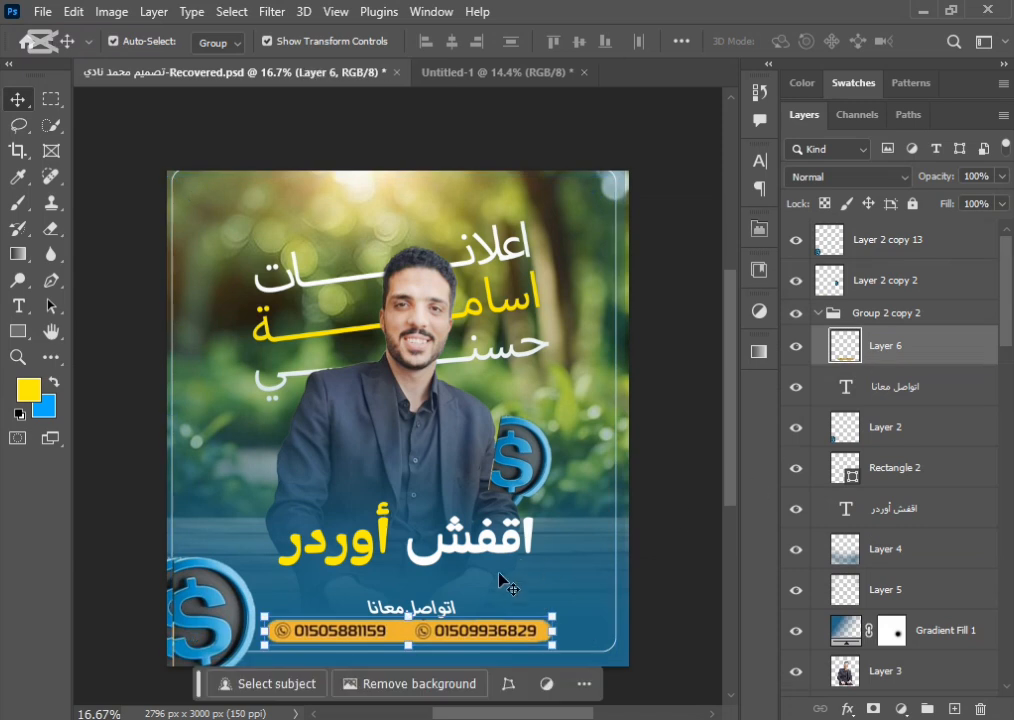
{"action": "left_click_drag", "start_coordinate": [432, 634], "coordinate": [449, 623]}
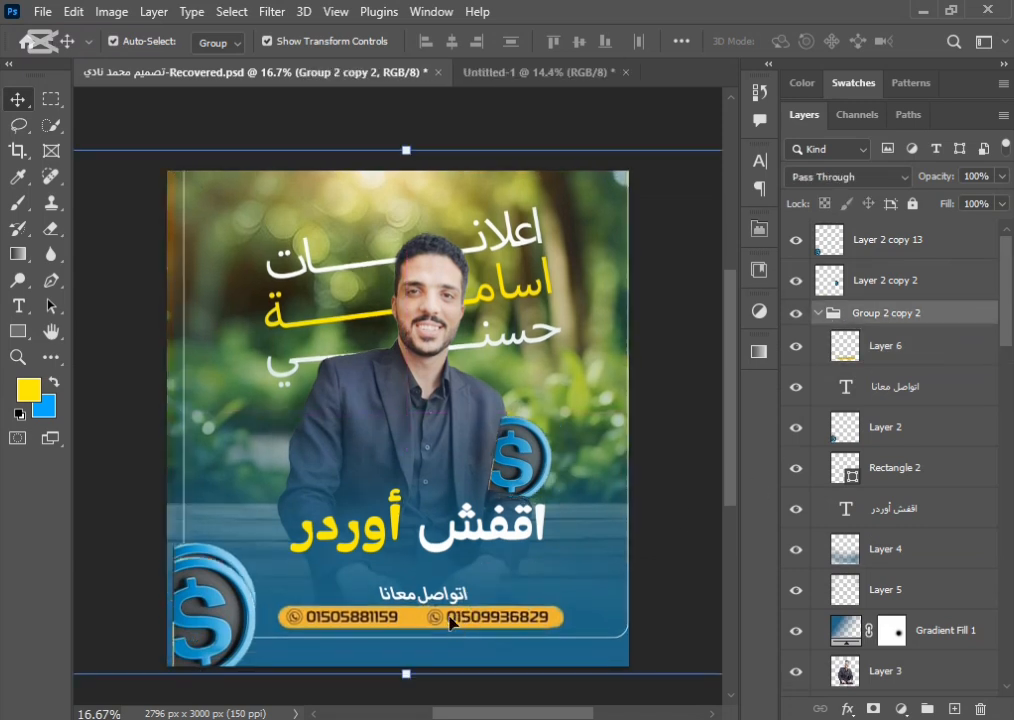
{"action": "left_click_drag", "start_coordinate": [883, 368], "coordinate": [921, 236]}
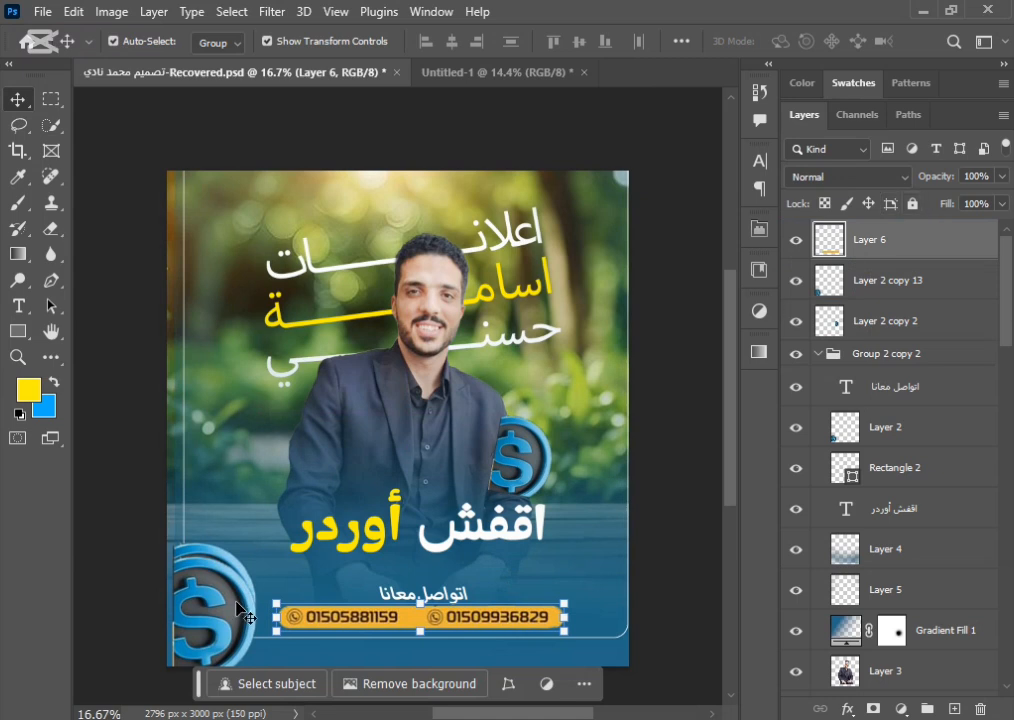
{"action": "left_click_drag", "start_coordinate": [362, 630], "coordinate": [507, 84]}
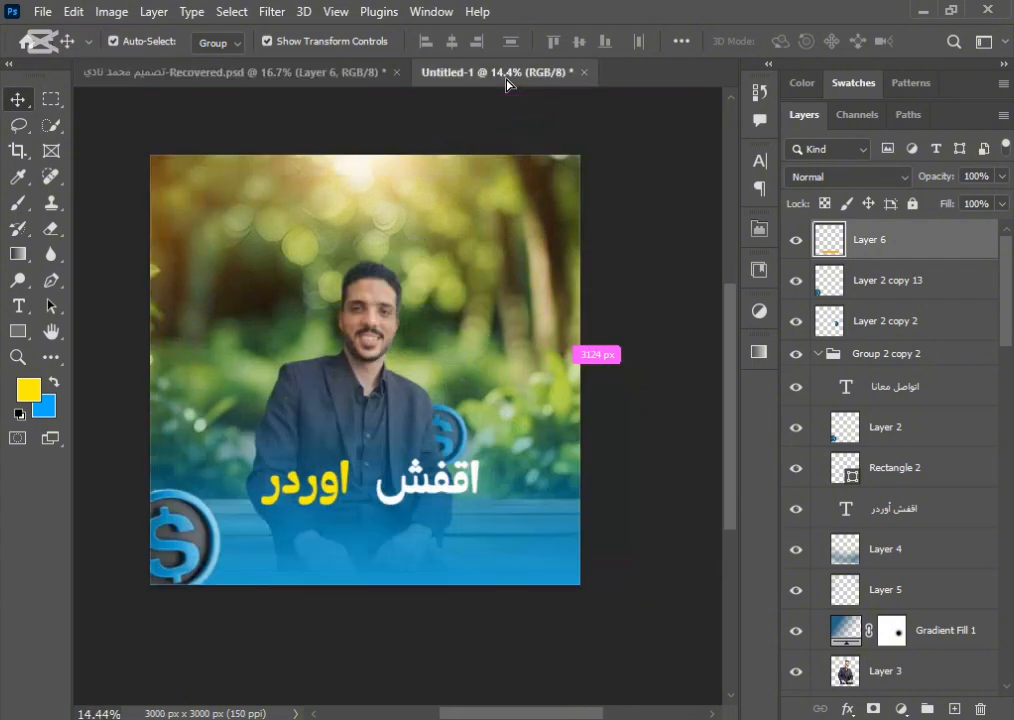
{"action": "left_click_drag", "start_coordinate": [363, 553], "coordinate": [396, 560]}
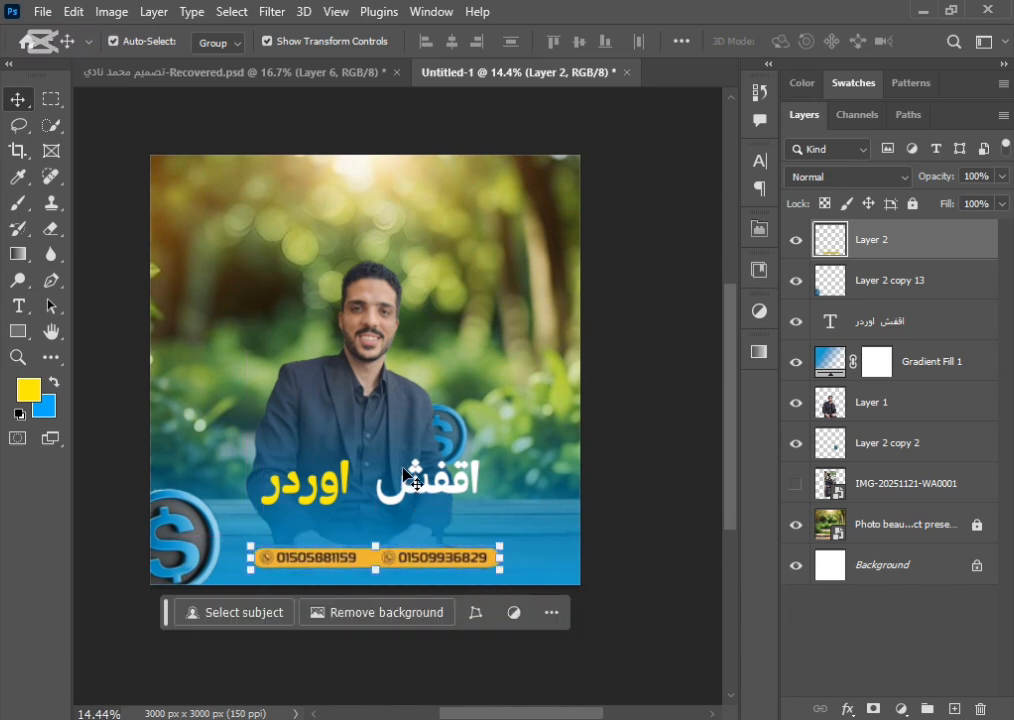
Step: Take the "اتواصل معانا" text out of the finished poster's group and copy it into Untitled-1 just above the contact bar
{"action": "left_click", "coordinate": [358, 78]}
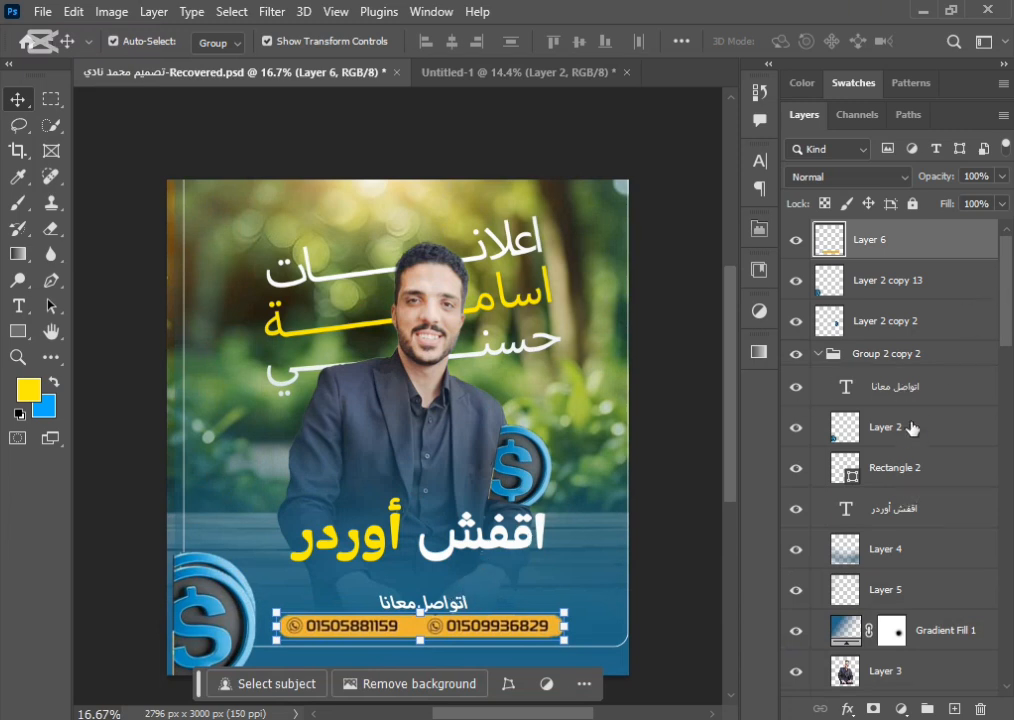
{"action": "left_click", "coordinate": [926, 388]}
{"action": "left_click_drag", "start_coordinate": [962, 390], "coordinate": [877, 367]}
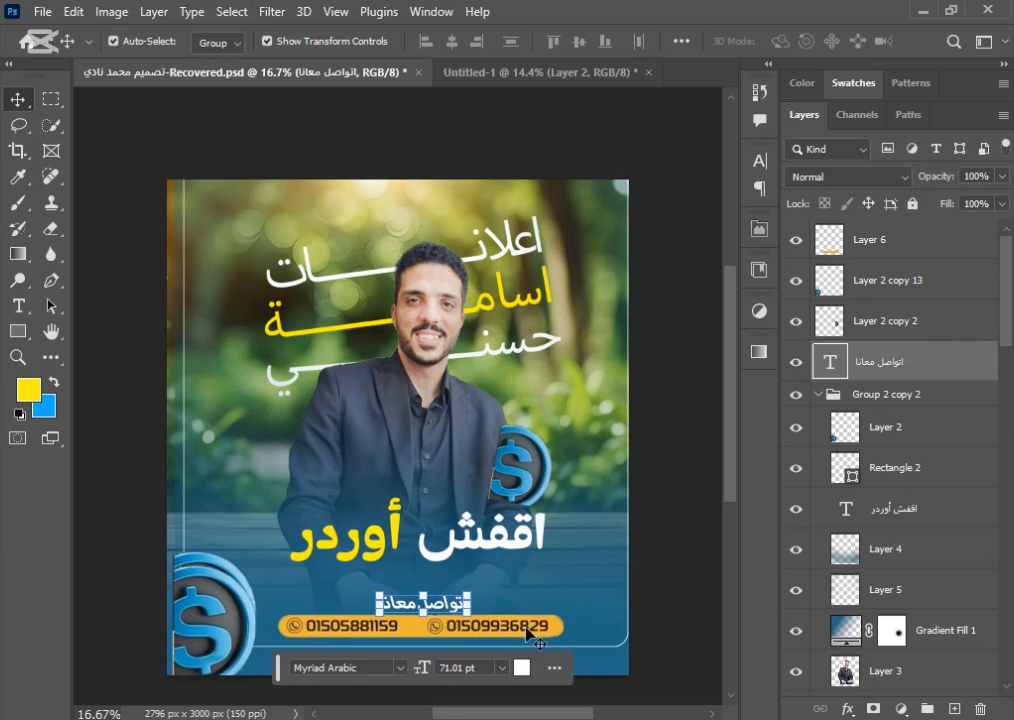
{"action": "left_click_drag", "start_coordinate": [440, 605], "coordinate": [513, 183]}
{"action": "mouse_move", "coordinate": [393, 513]}
{"action": "left_mouse_down"}
{"action": "mouse_move", "coordinate": [373, 540]}
{"action": "mouse_move", "coordinate": [393, 467]}
{"action": "mouse_move", "coordinate": [387, 535]}
{"action": "left_mouse_up"}
{"action": "left_click", "coordinate": [650, 575]}
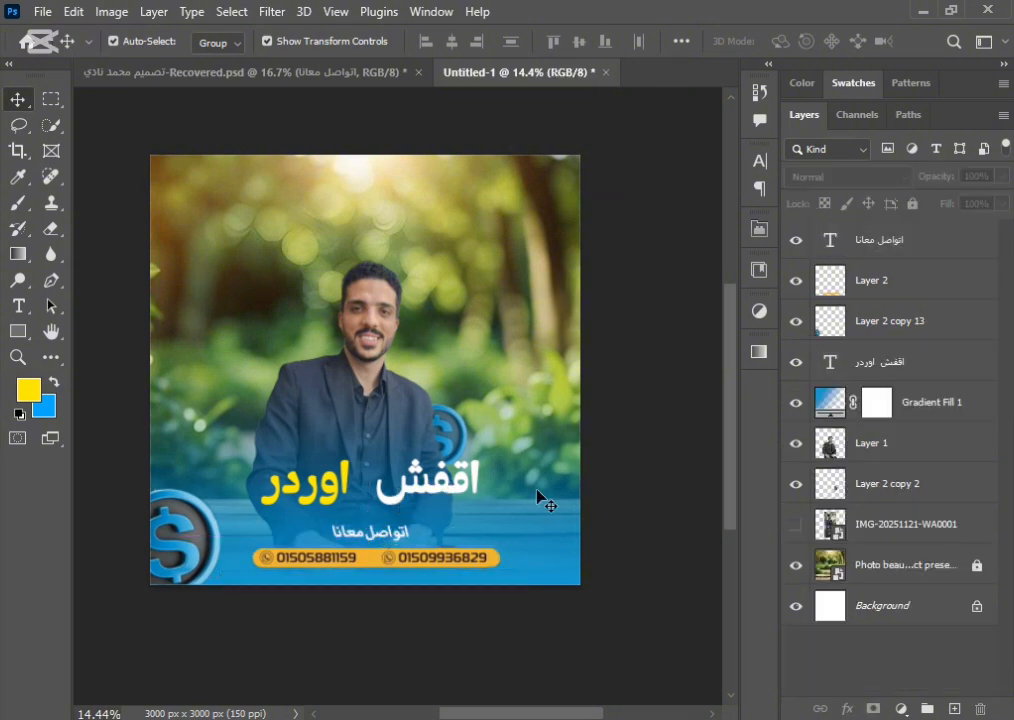
Step: Group the finished poster's three slanted headline text layers and copy the group into Untitled-1 across the man's head
{"action": "left_click", "coordinate": [351, 76]}
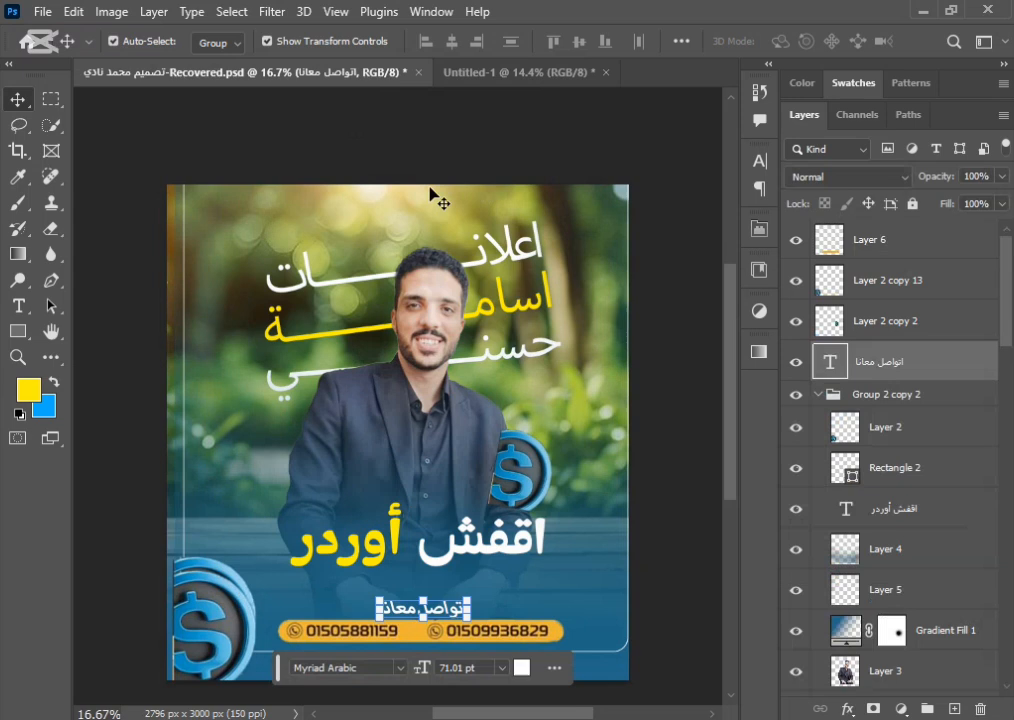
{"action": "left_click", "coordinate": [520, 262]}
{"action": "left_click", "coordinate": [874, 362]}
{"action": "scroll", "coordinate": [912, 485], "scroll_direction": "down", "scroll_amount": 5}
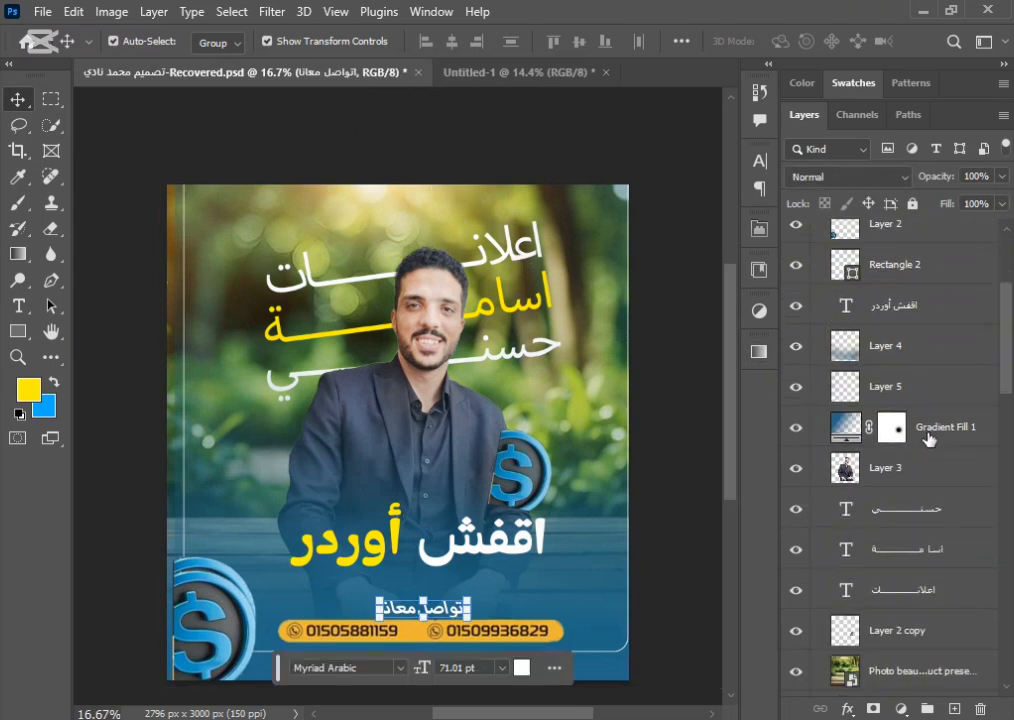
{"action": "left_click", "coordinate": [926, 513]}
{"action": "mouse_move", "coordinate": [920, 513]}
{"action": "left_mouse_down"}
{"action": "mouse_move", "coordinate": [921, 491]}
{"action": "mouse_move", "coordinate": [923, 521]}
{"action": "left_mouse_up"}
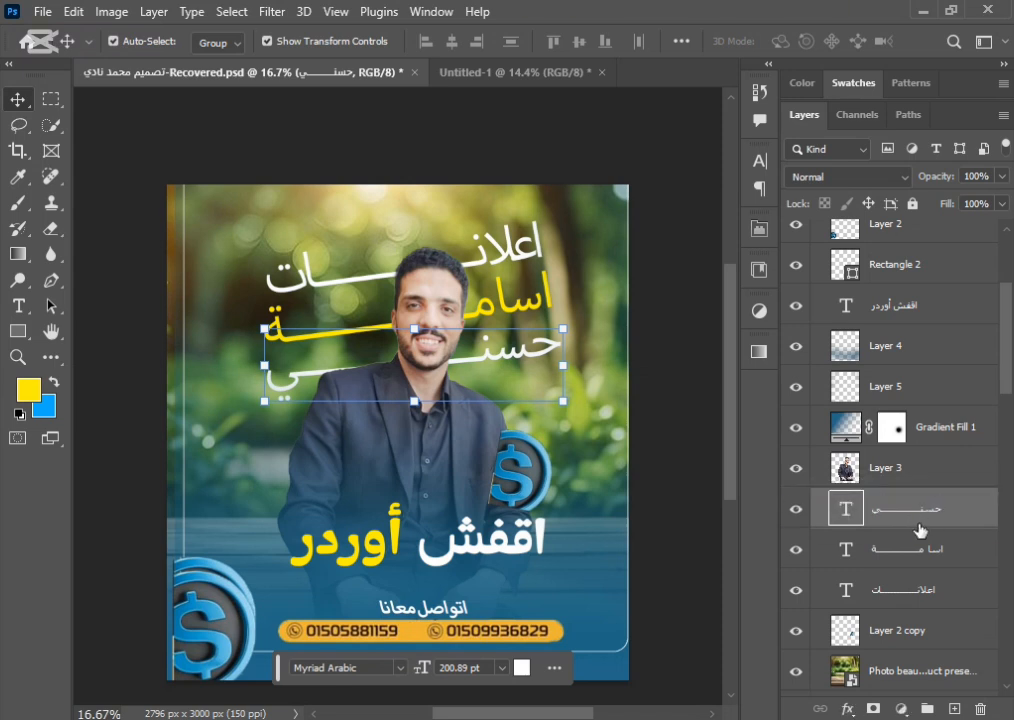
{"action": "left_click", "coordinate": [913, 590], "text": "shift"}
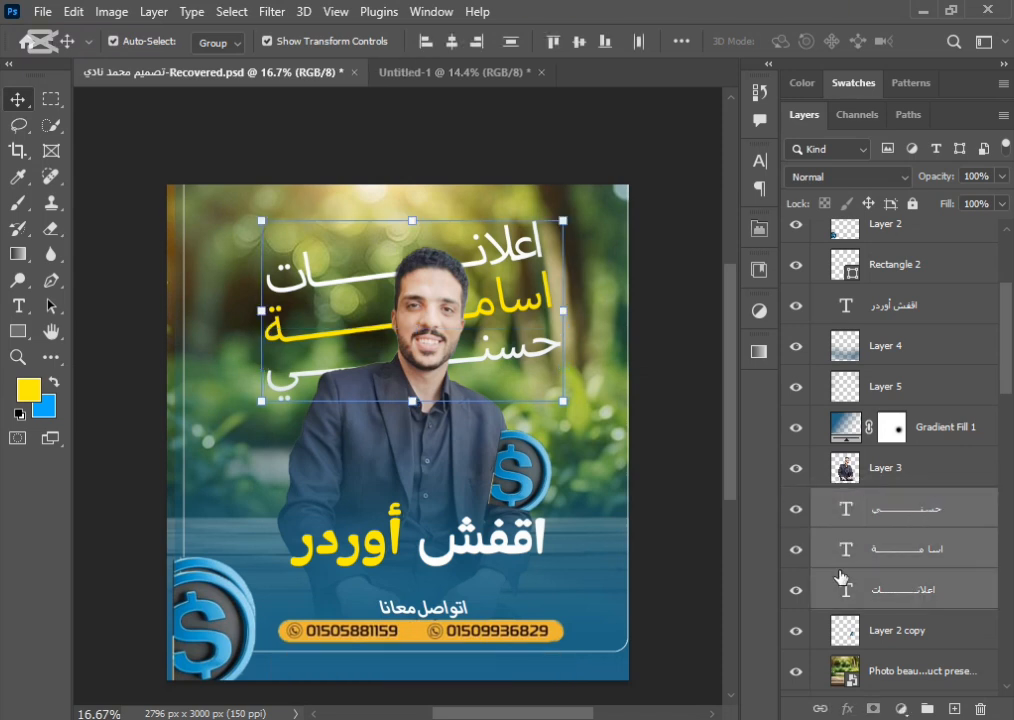
{"action": "key", "text": "ctrl+g"}
{"action": "left_click_drag", "start_coordinate": [837, 523], "coordinate": [885, 247]}
{"action": "left_click_drag", "start_coordinate": [525, 323], "coordinate": [350, 308]}
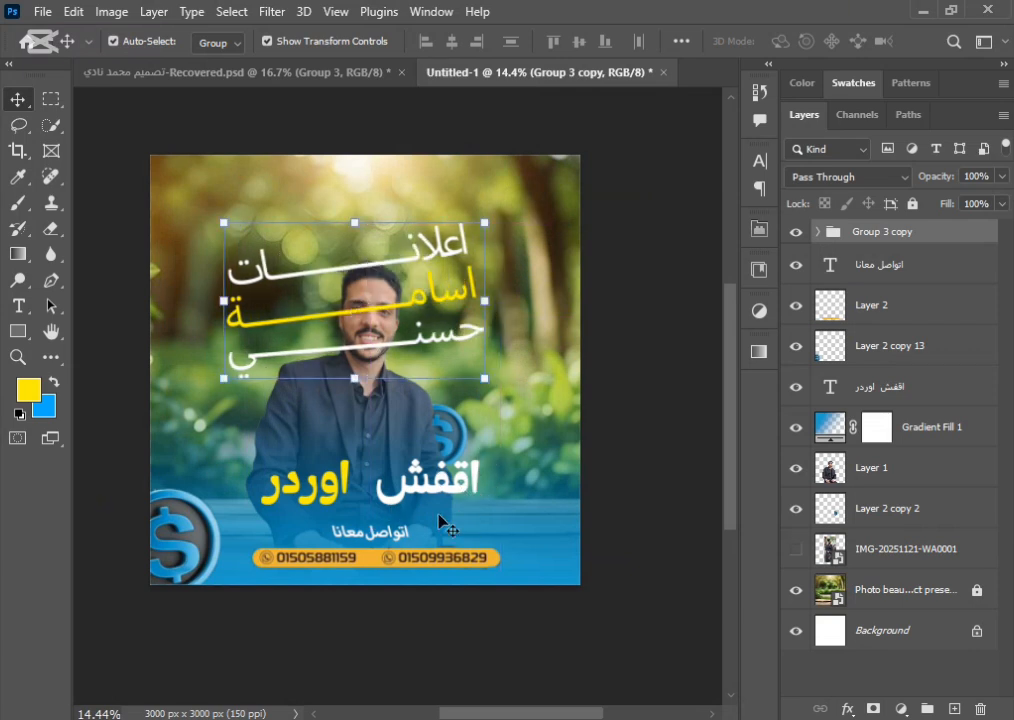
Step: Move the slanted headline group beneath the man's layer, Layer 1, and nudge it slightly to the right
{"action": "left_click", "coordinate": [482, 553]}
{"action": "left_click_drag", "start_coordinate": [480, 555], "coordinate": [474, 567]}
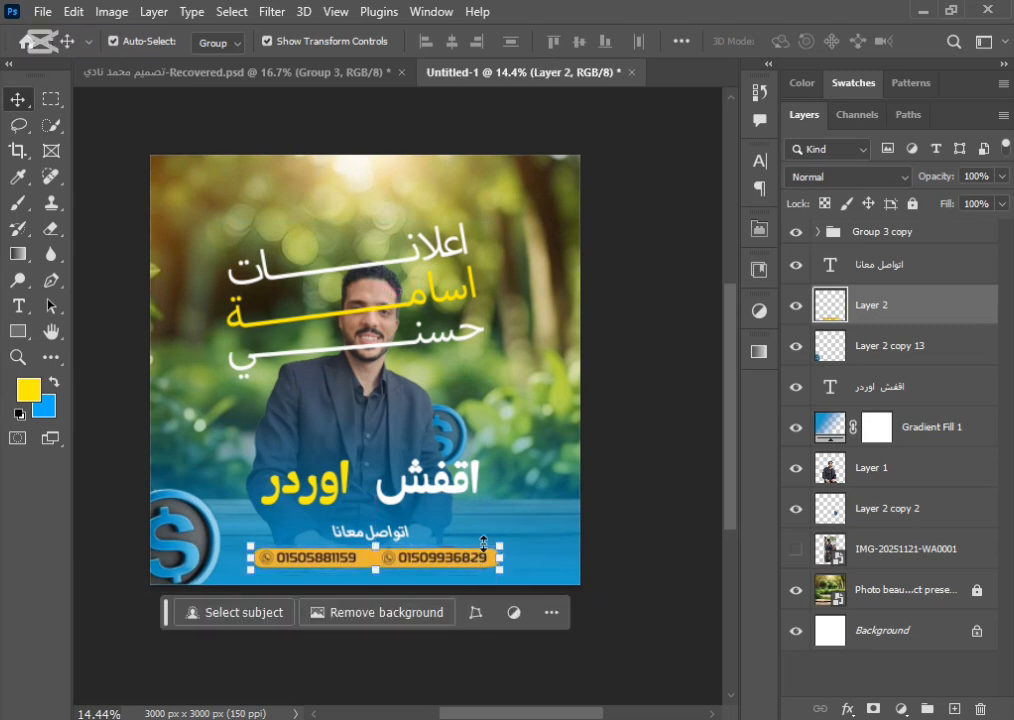
{"action": "left_click", "coordinate": [597, 512]}
{"action": "left_click", "coordinate": [476, 259]}
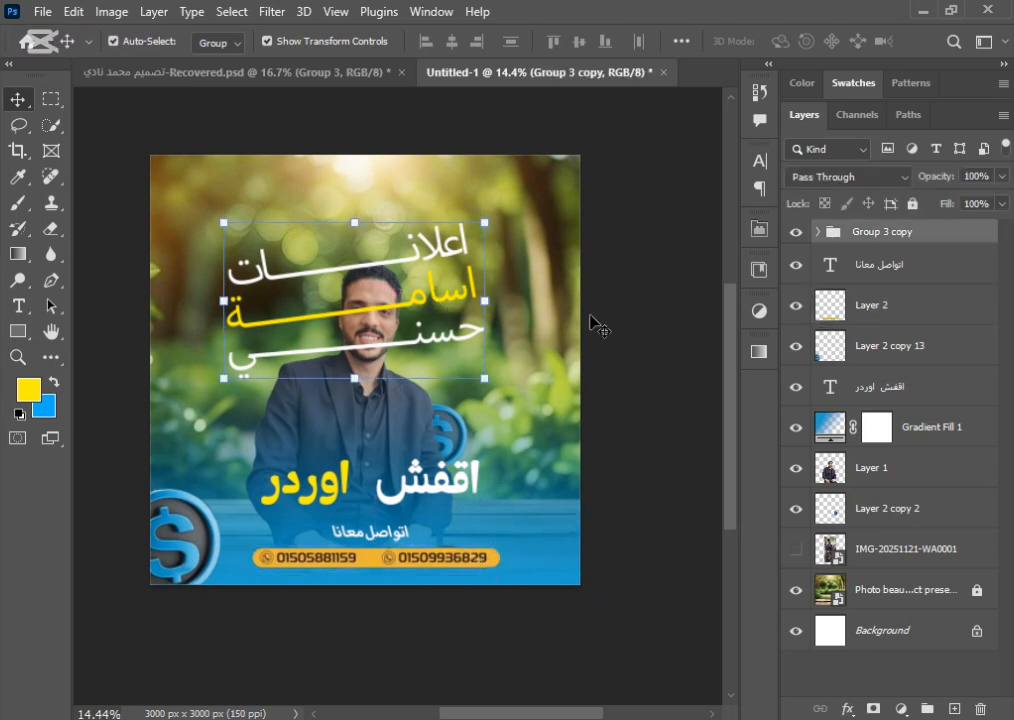
{"action": "left_click_drag", "start_coordinate": [932, 238], "coordinate": [895, 494]}
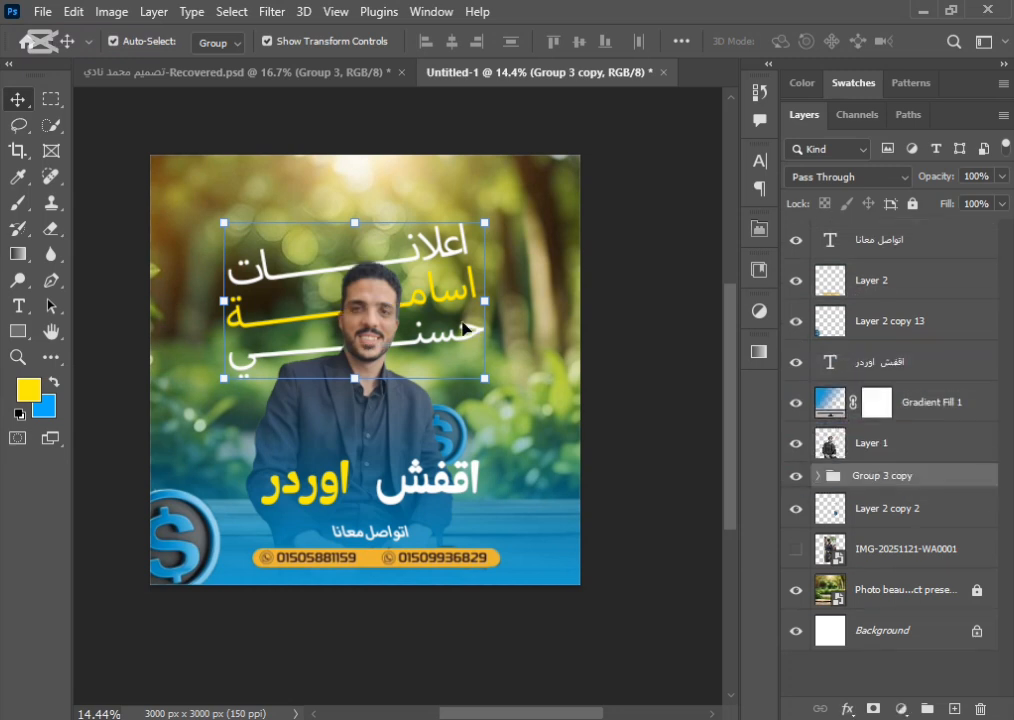
{"action": "key", "text": "shift+Right"}
{"action": "key", "text": "shift+Right"}
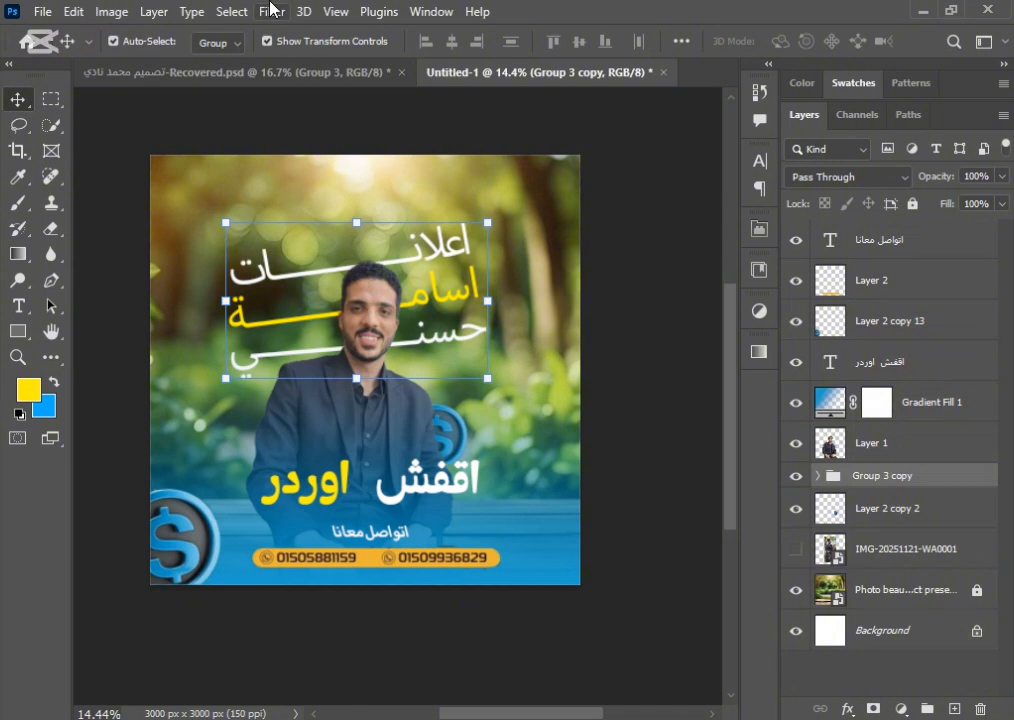
Step: Switch to the finished poster and move its slanted headline group down off the man's face for comparison
{"action": "left_click", "coordinate": [267, 72]}
{"action": "left_click_drag", "start_coordinate": [420, 325], "coordinate": [387, 535]}
{"action": "mouse_move", "coordinate": [476, 460]}
{"action": "left_mouse_down"}
{"action": "mouse_move", "coordinate": [476, 324]}
{"action": "mouse_move", "coordinate": [491, 459]}
{"action": "left_mouse_up"}
{"action": "mouse_move", "coordinate": [456, 335]}
{"action": "left_mouse_down"}
{"action": "mouse_move", "coordinate": [460, 272]}
{"action": "mouse_move", "coordinate": [451, 335]}
{"action": "left_mouse_up"}
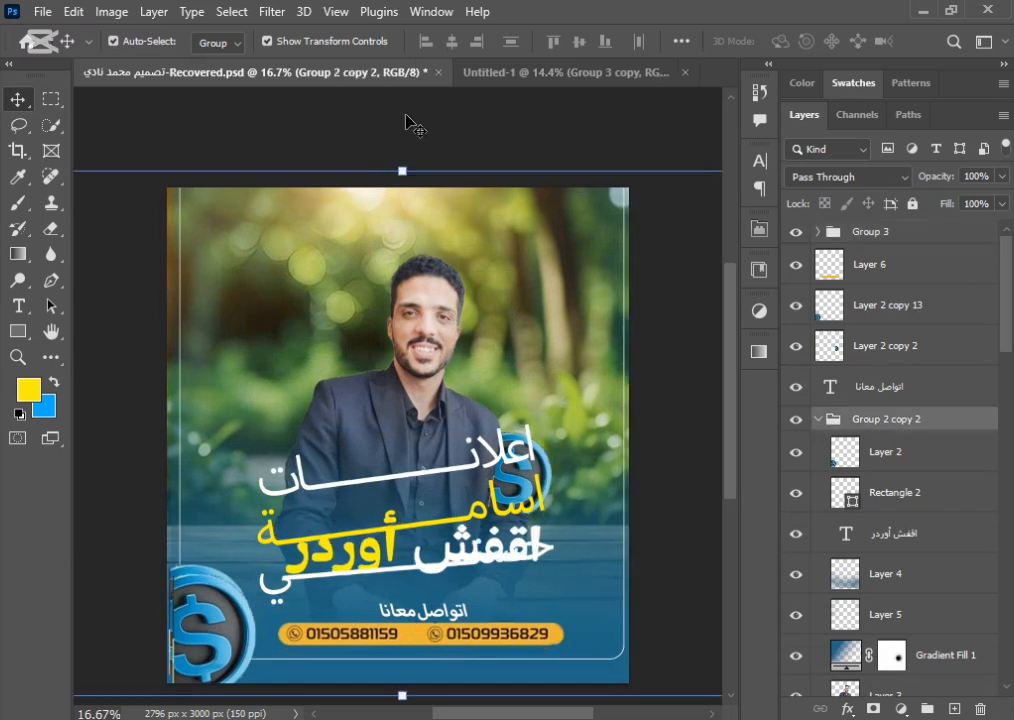
Step: Return to Untitled-1 and ready the Dodge tool with a 175 px brush on Layer 1 for lightening the man's face
{"action": "left_click", "coordinate": [524, 78]}
{"action": "left_click", "coordinate": [674, 312]}
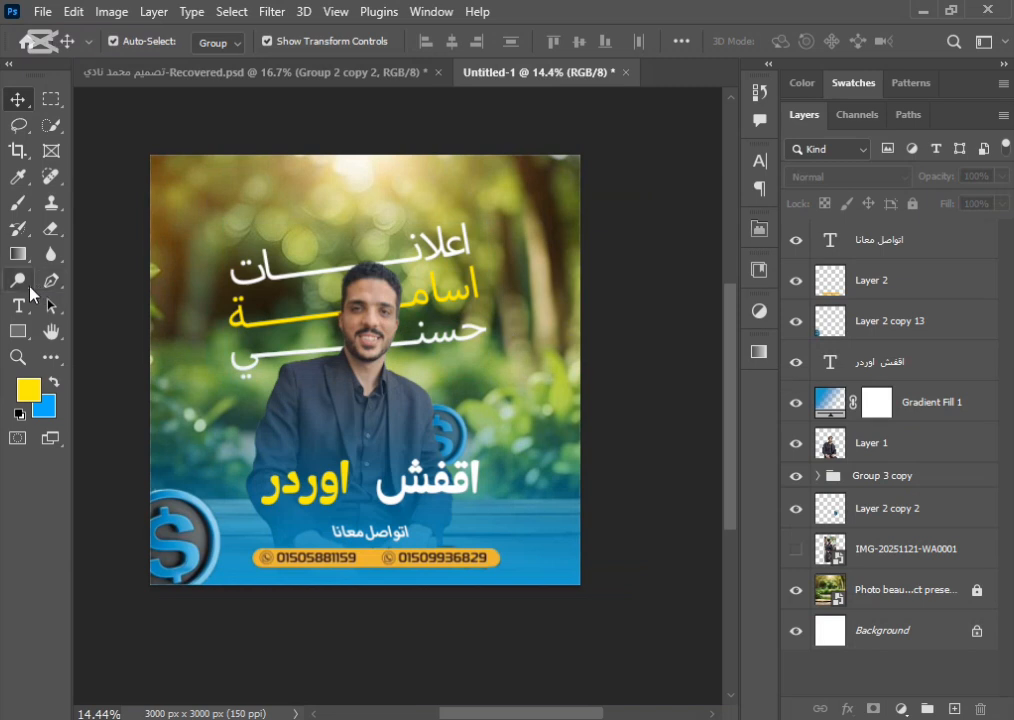
{"action": "left_click", "coordinate": [19, 285]}
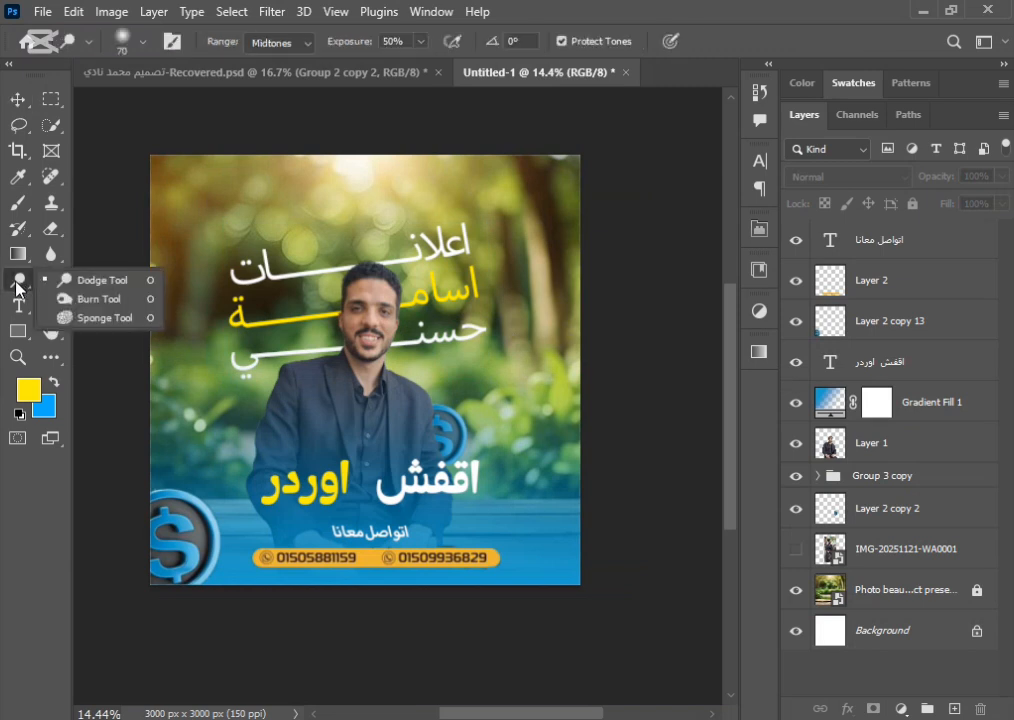
{"action": "left_click", "coordinate": [80, 281]}
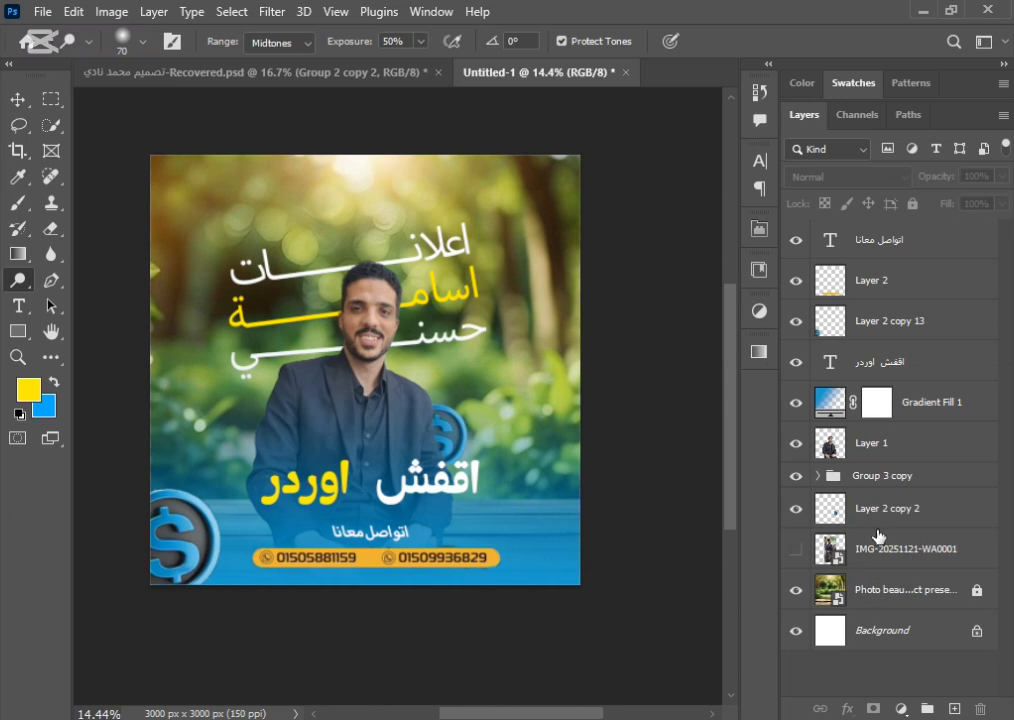
{"action": "left_click", "coordinate": [837, 447]}
{"action": "key", "text": "bracketright"}
{"action": "key", "text": "bracketright"}
{"action": "key", "text": "bracketright"}
{"action": "key", "text": "bracketright"}
{"action": "key", "text": "bracketright"}
{"action": "key", "text": "bracketright"}
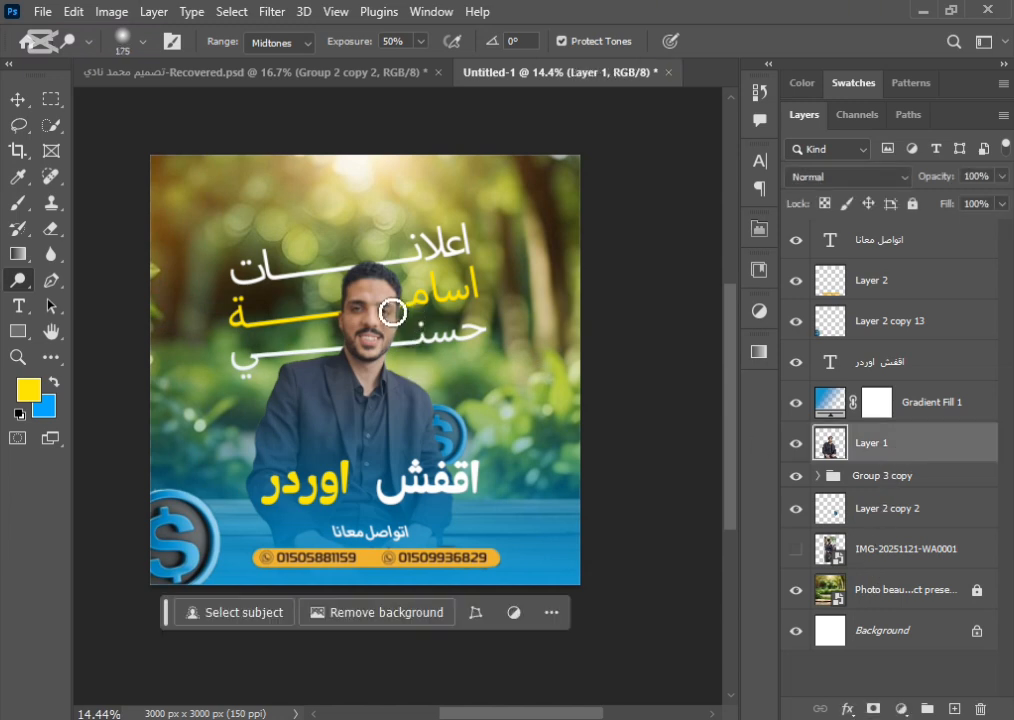
{"action": "scroll", "coordinate": [393, 312], "scroll_direction": "up", "scroll_amount": 3}
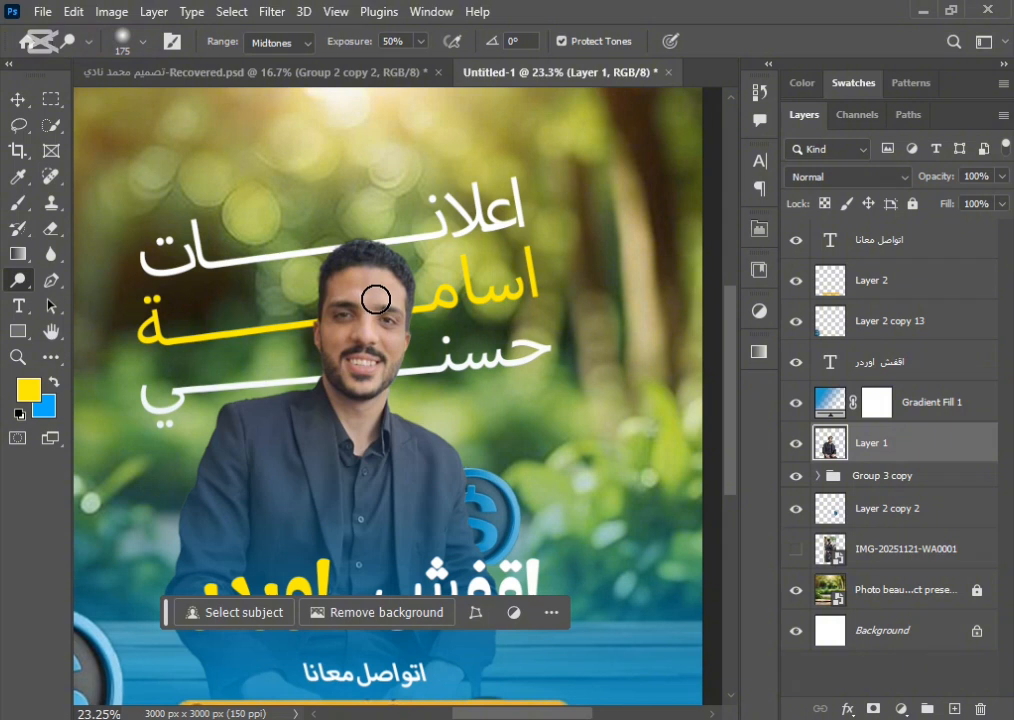